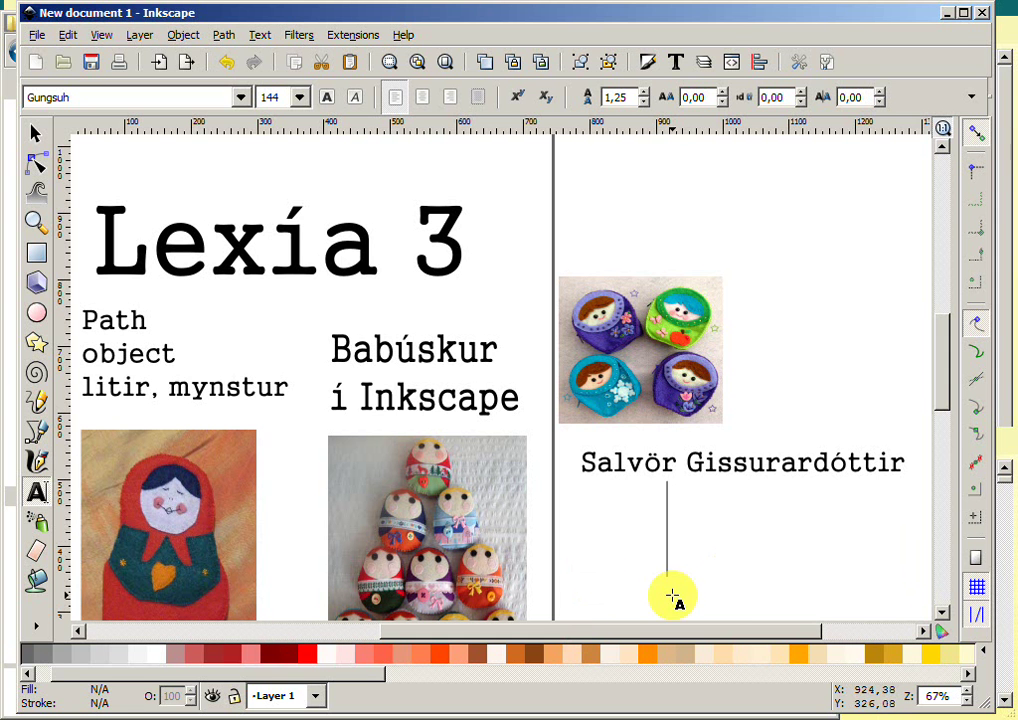
# - Create a new blank document from the Default template
pyautogui.click(940, 402)
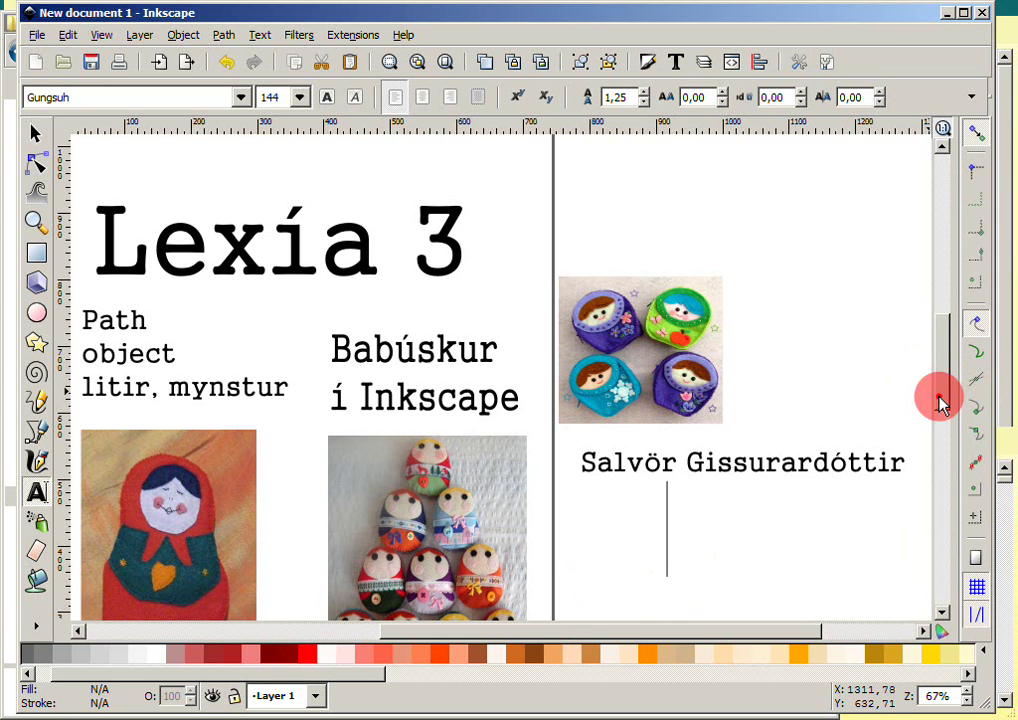
pyautogui.moveTo(940, 402); pyautogui.dragTo(945, 420)
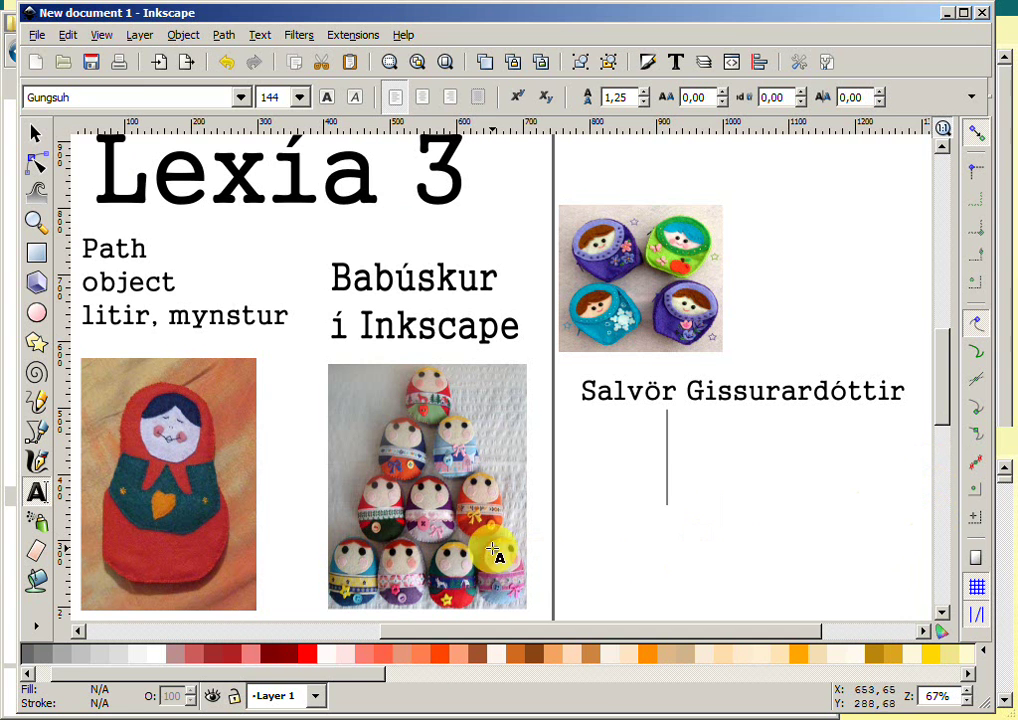
pyautogui.click(37, 37)
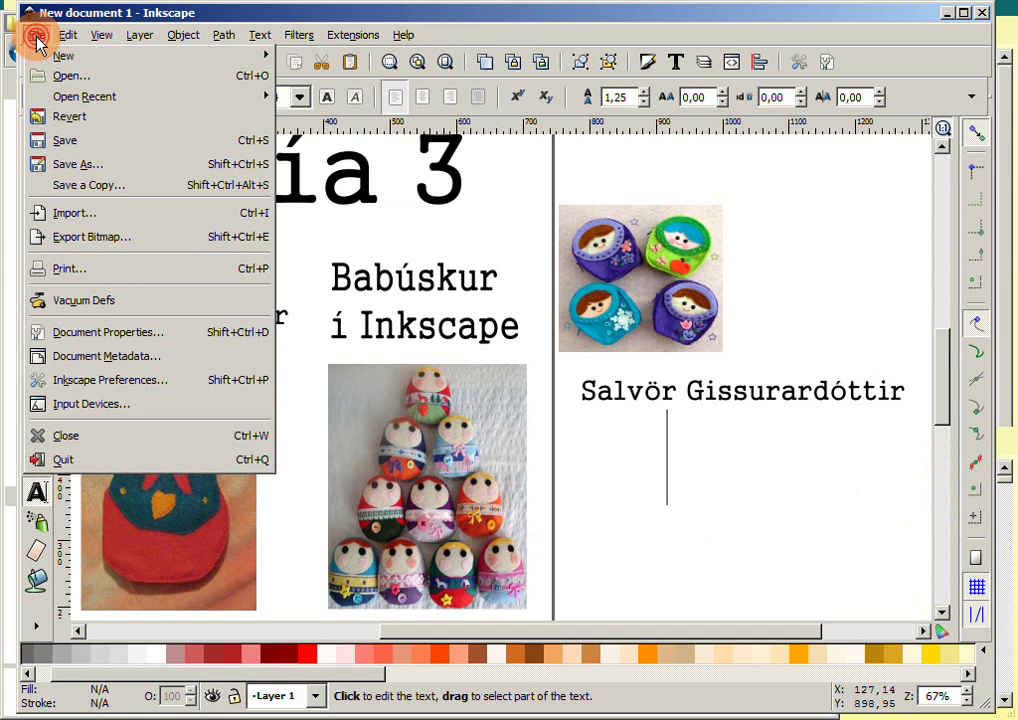
pyautogui.click(40, 58)
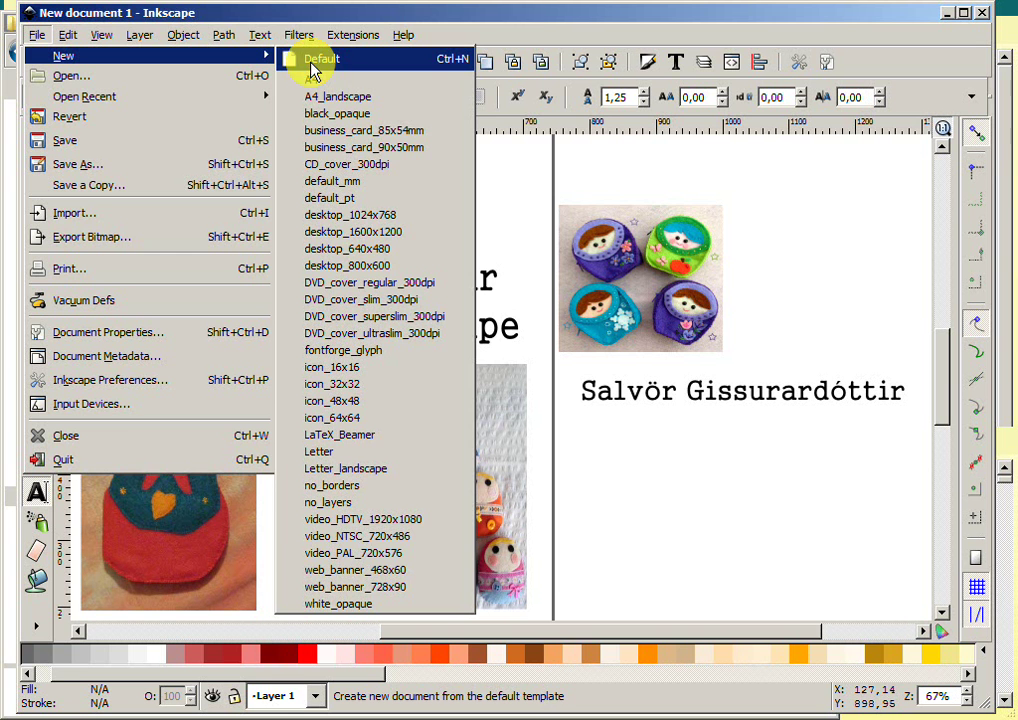
pyautogui.click(455, 60)
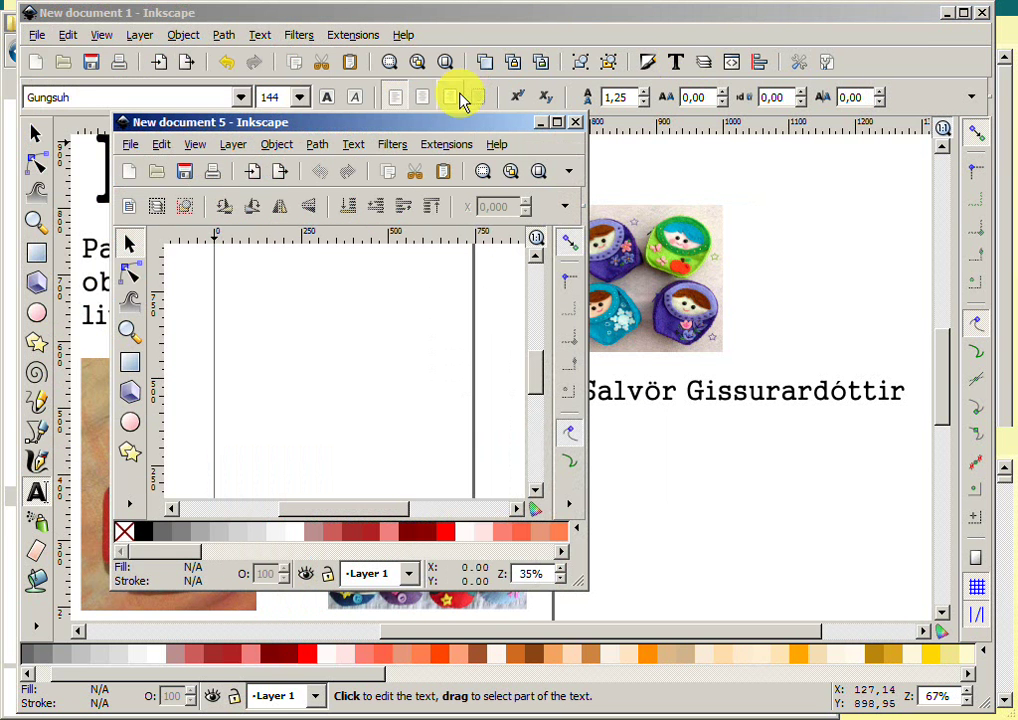
# - Enlarge the new document window and move it up and left
pyautogui.moveTo(577, 582)
pyautogui.mouseDown()
pyautogui.moveTo(836, 640)
pyautogui.moveTo(932, 674)
pyautogui.mouseUp()
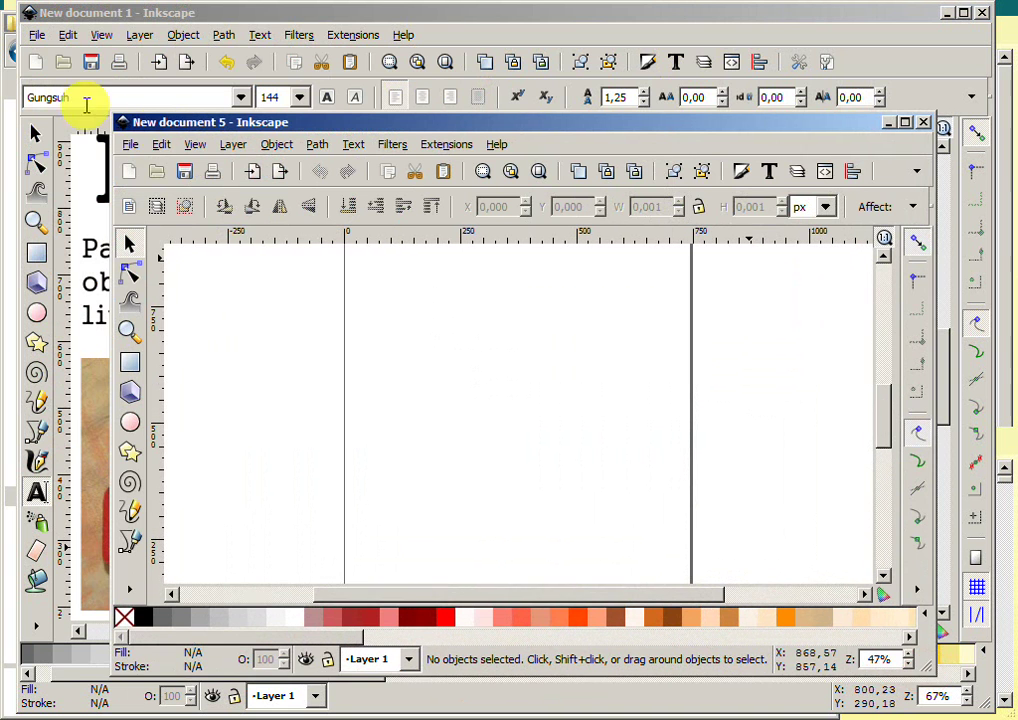
pyautogui.moveTo(148, 128); pyautogui.dragTo(80, 48)
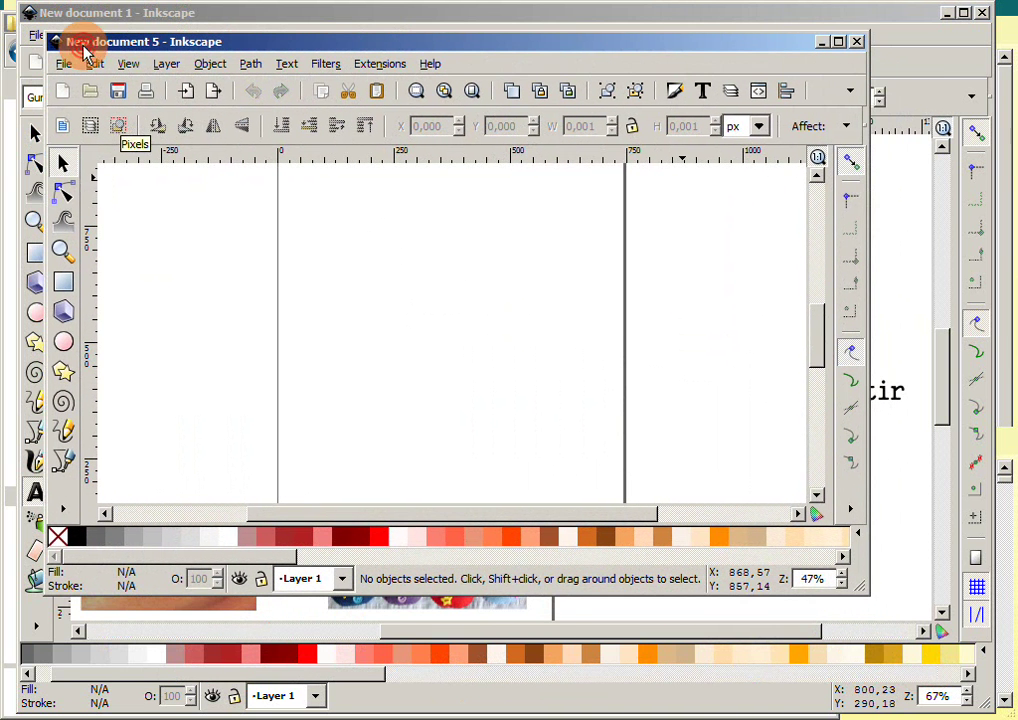
pyautogui.moveTo(866, 590); pyautogui.dragTo(954, 654)
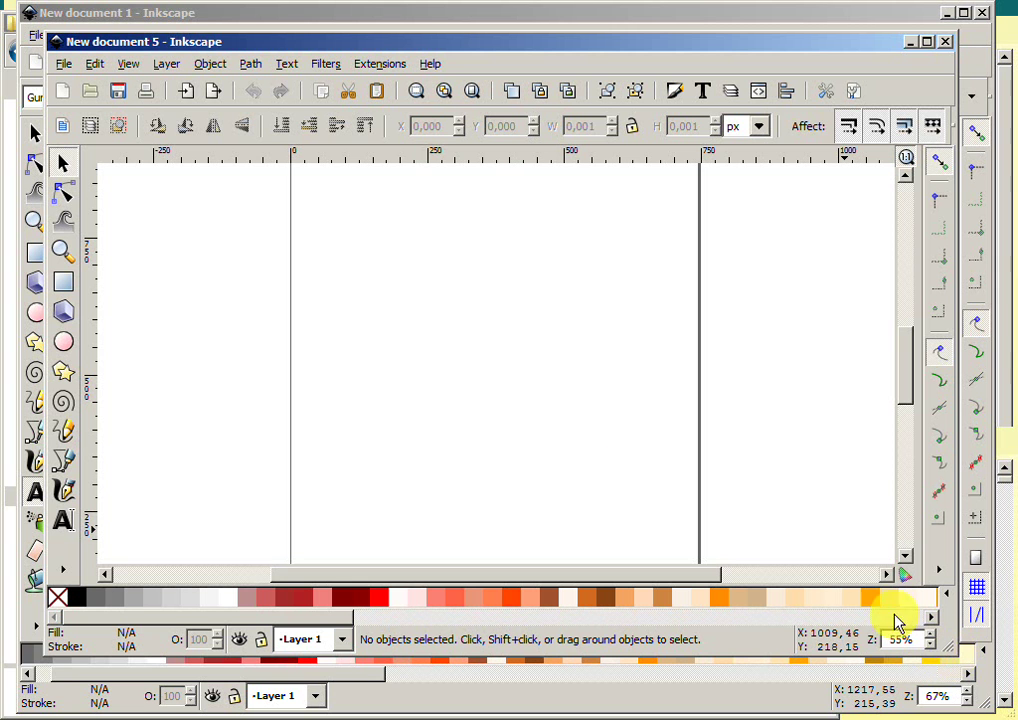
# - Draw a large magenta ellipse low on the page and a smaller one just above it
pyautogui.click(63, 342)
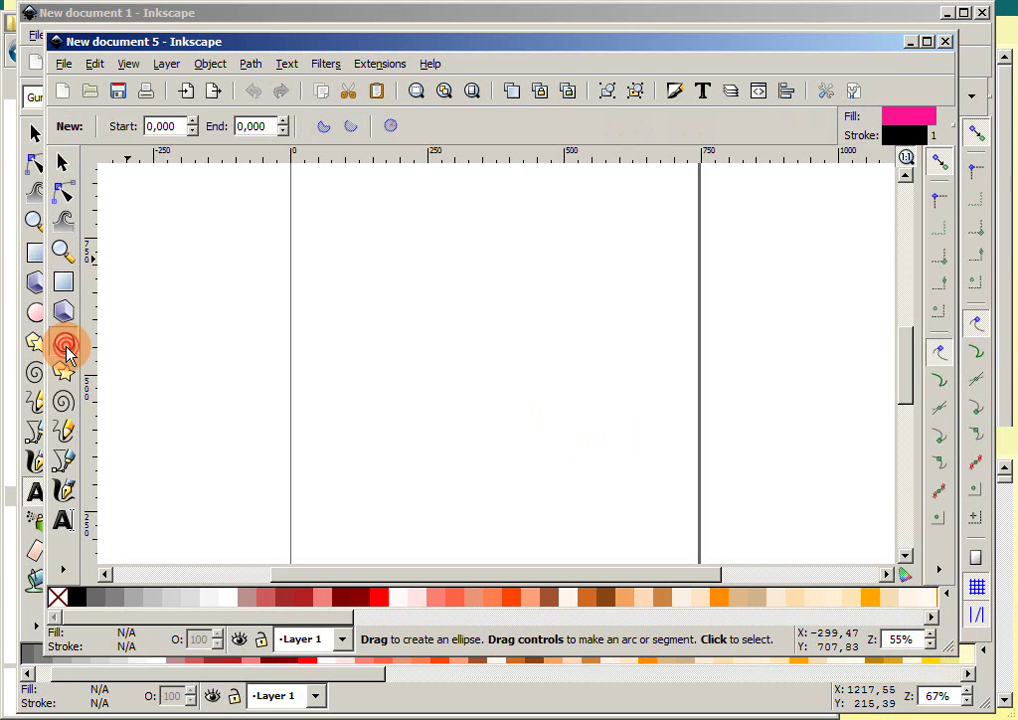
pyautogui.moveTo(443, 397); pyautogui.dragTo(617, 551)
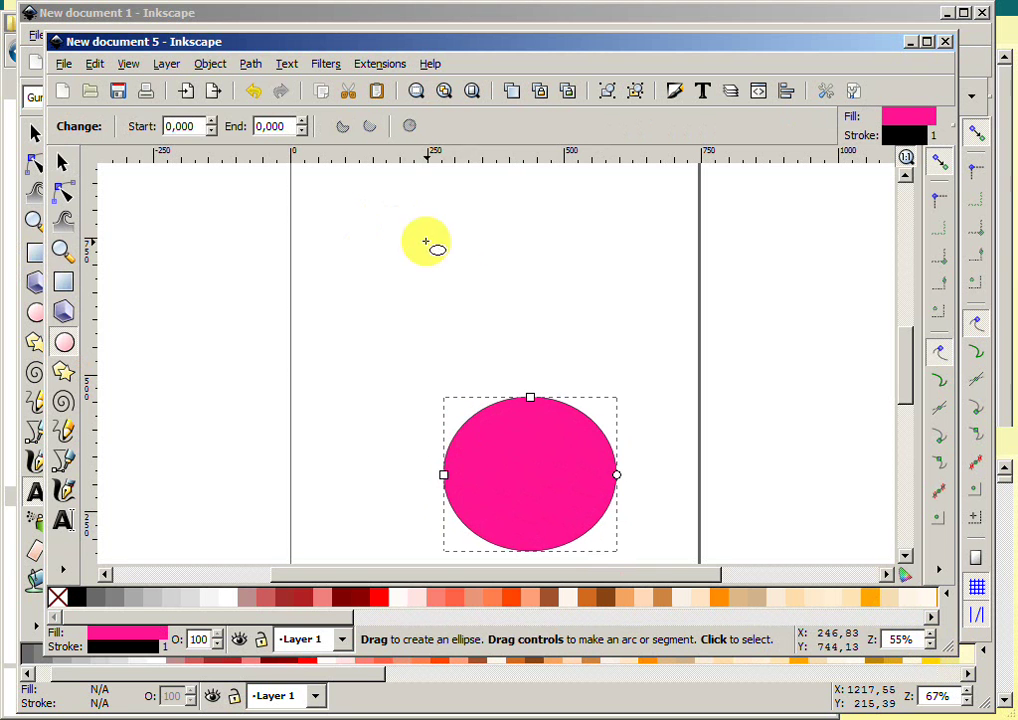
pyautogui.moveTo(437, 265); pyautogui.dragTo(578, 381)
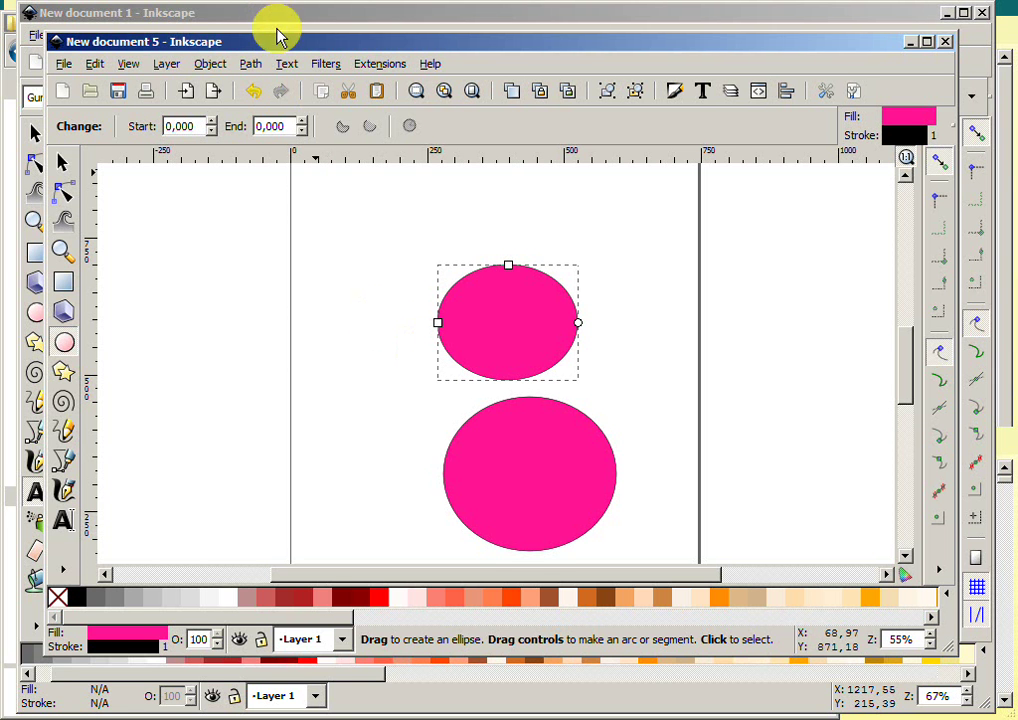
pyautogui.moveTo(278, 46); pyautogui.dragTo(277, 41)
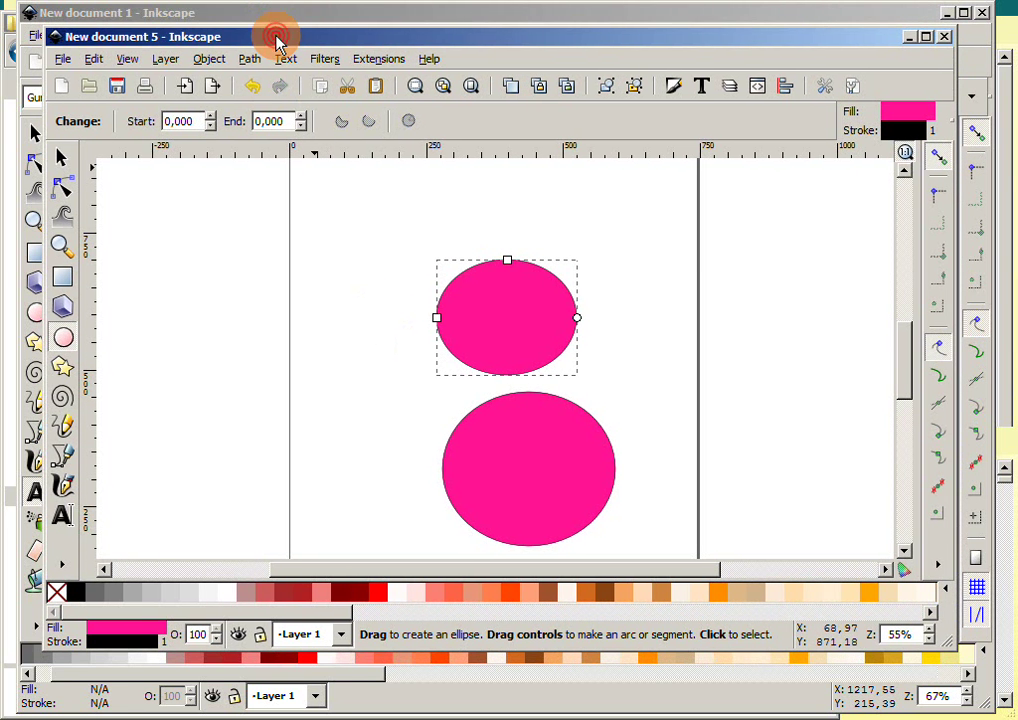
pyautogui.click(206, 60)
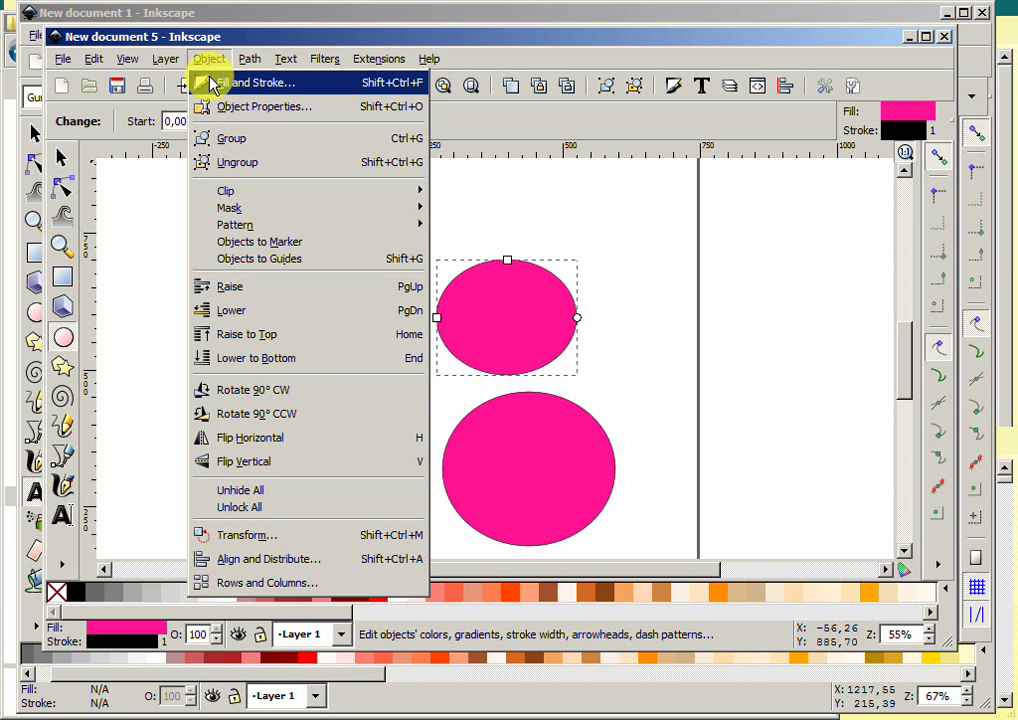
# - Try several palette colours on the upper ellipse, settling on a yellowgreen (#9ACD32) fill
pyautogui.click(216, 84)
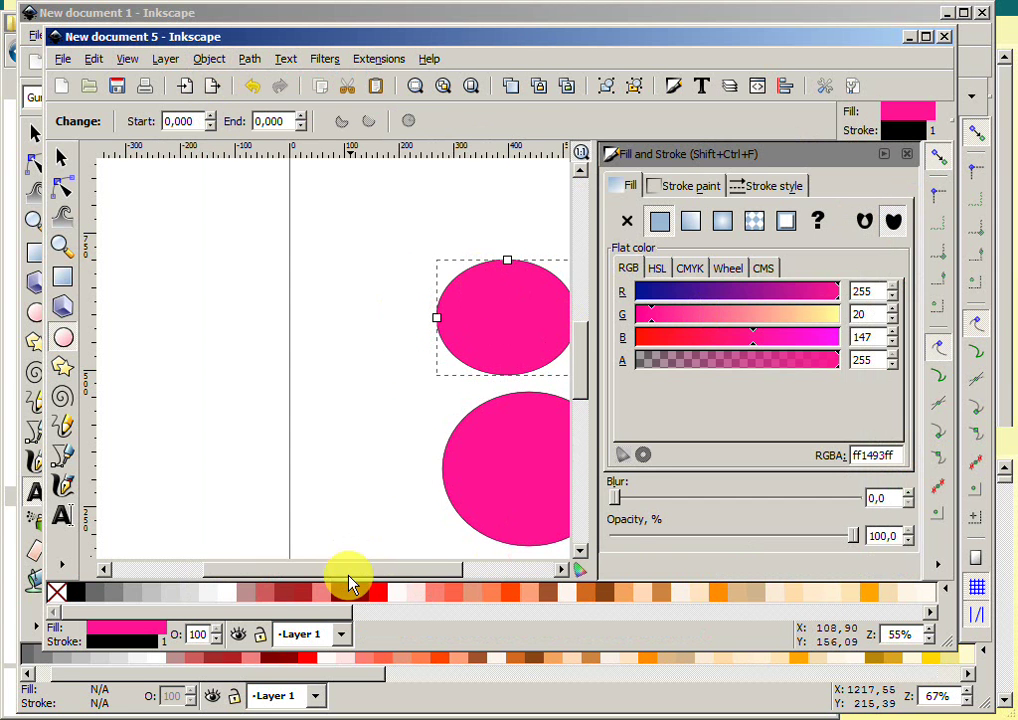
pyautogui.moveTo(350, 570); pyautogui.dragTo(395, 588)
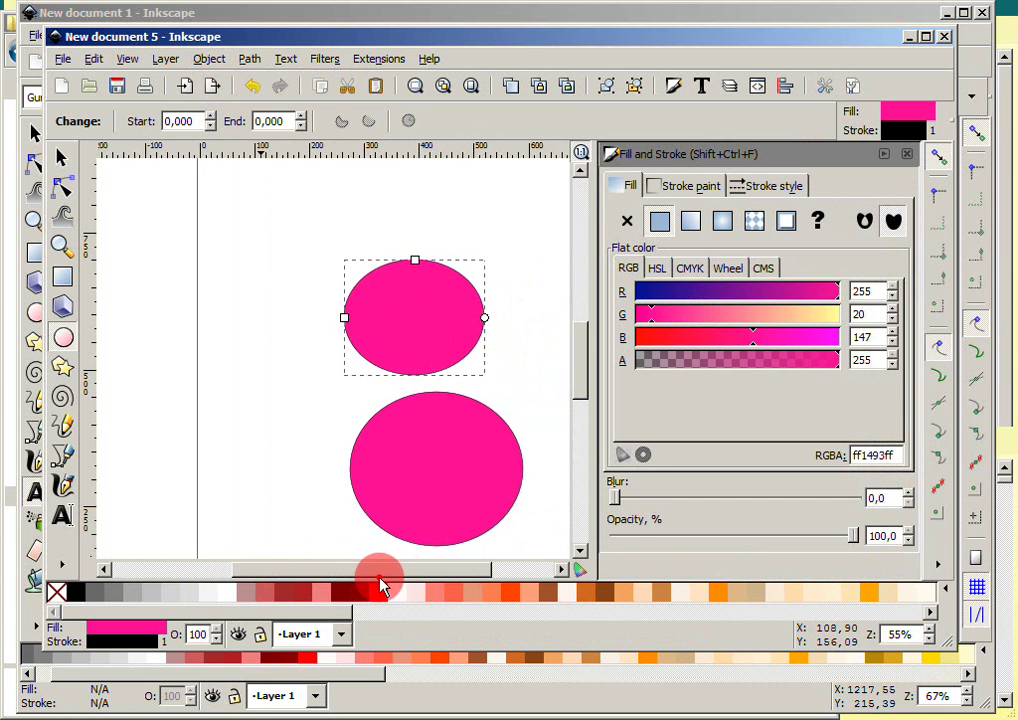
pyautogui.click(629, 188)
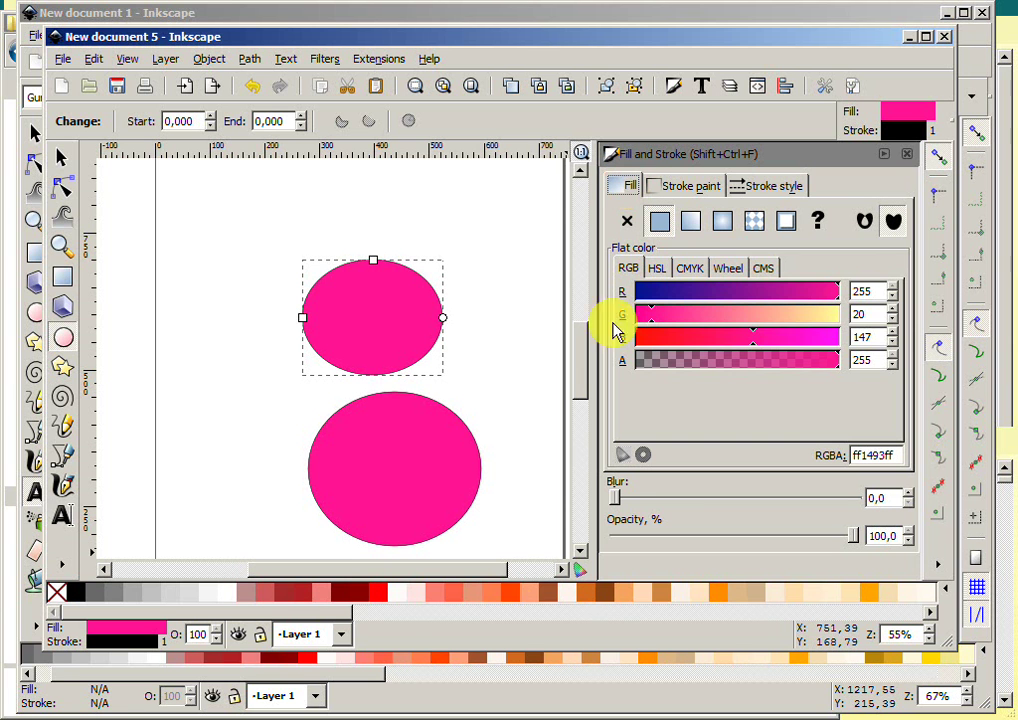
pyautogui.click(711, 597)
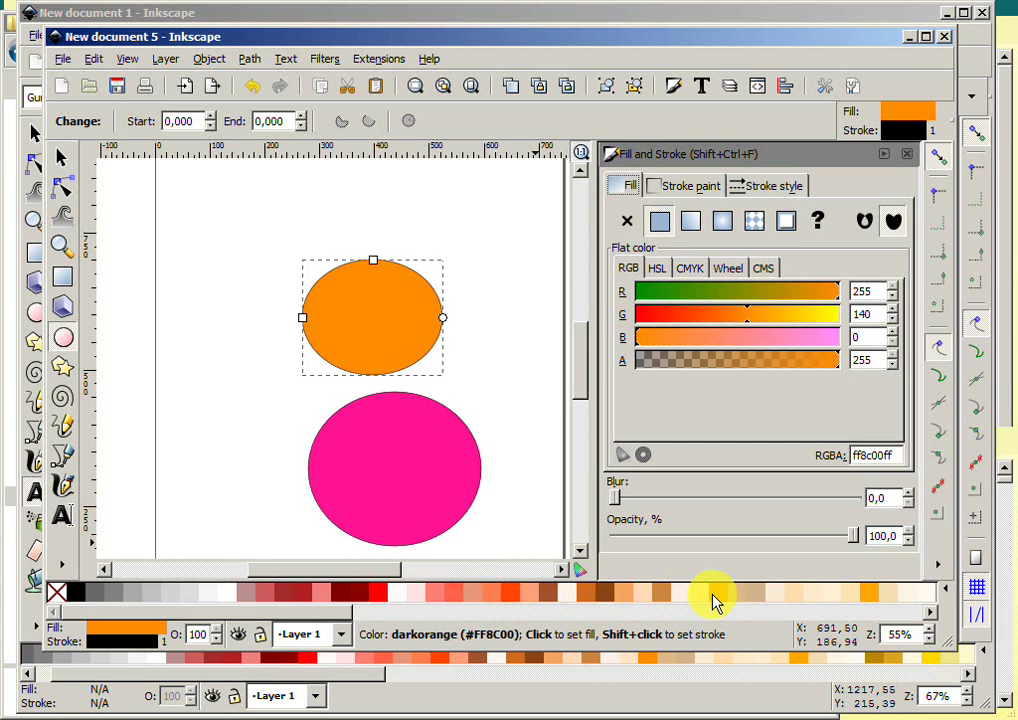
pyautogui.click(866, 597)
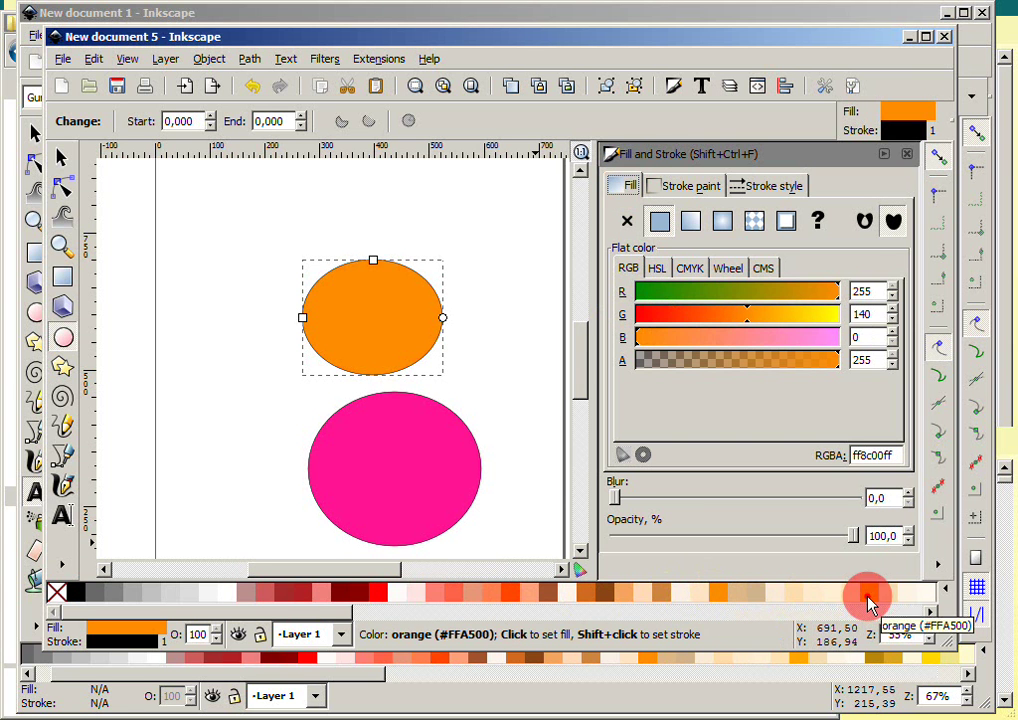
pyautogui.moveTo(240, 612); pyautogui.dragTo(500, 626)
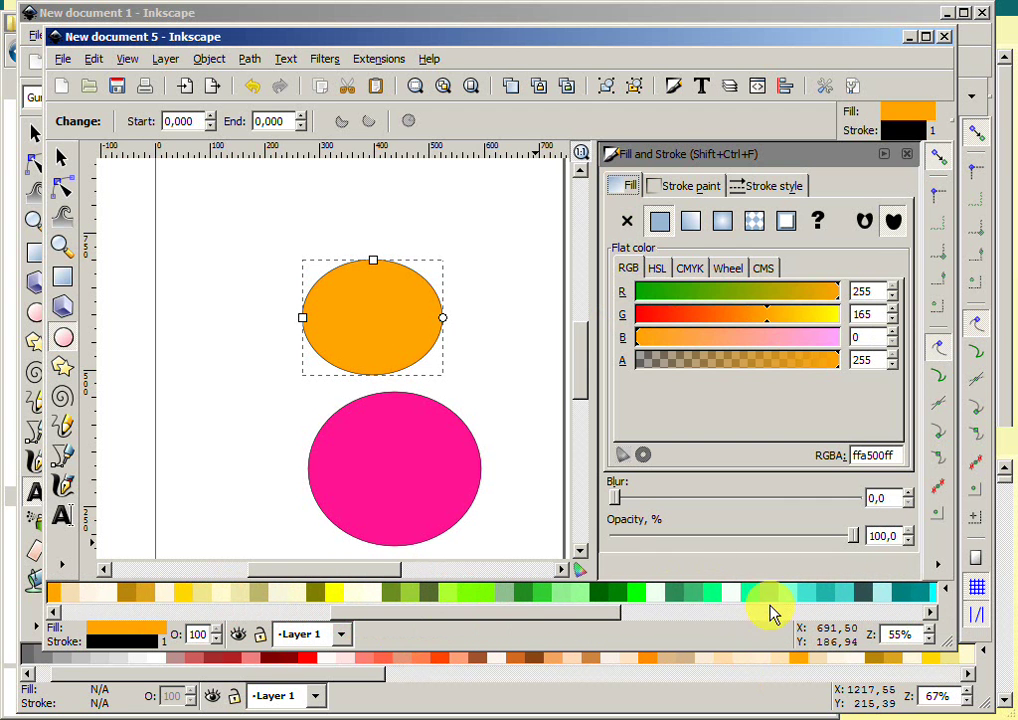
pyautogui.click(713, 597)
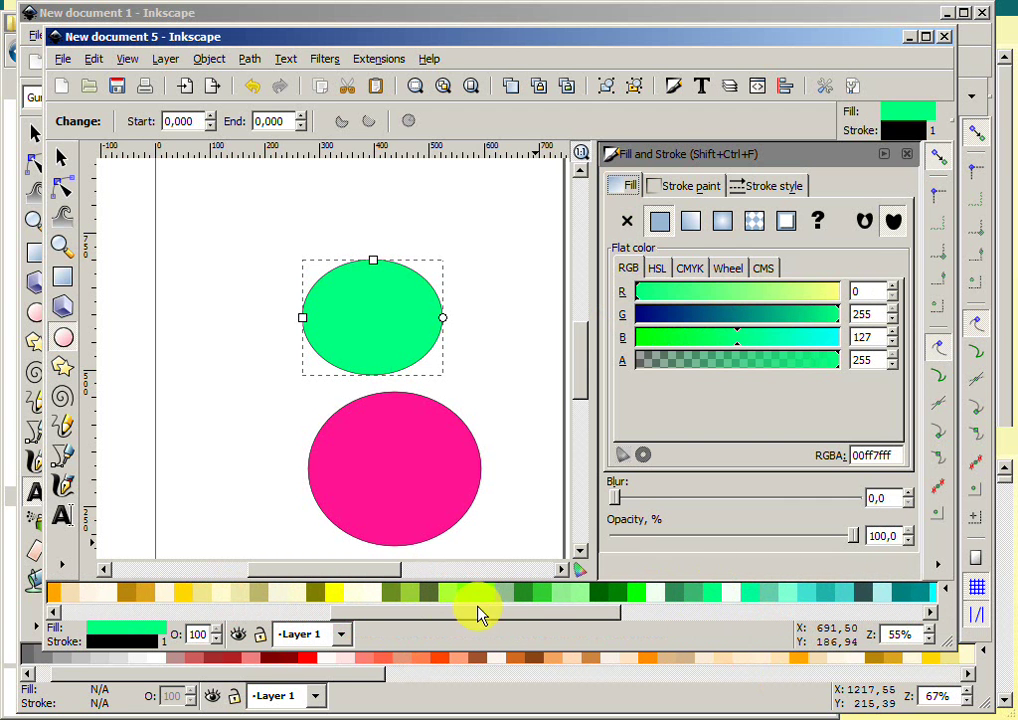
pyautogui.click(376, 594)
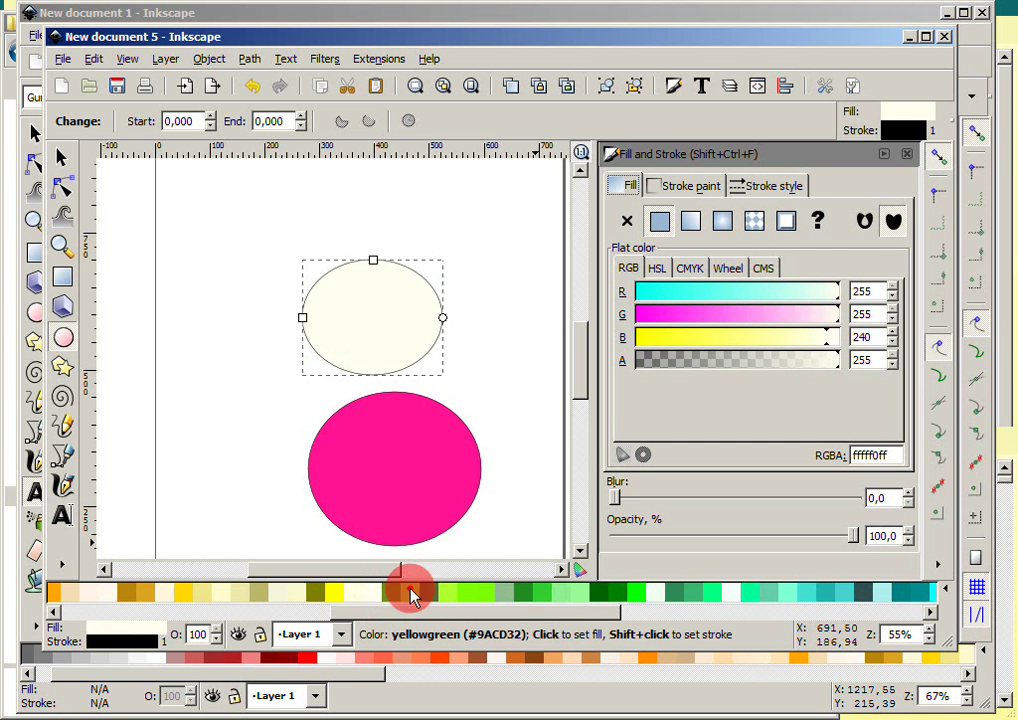
pyautogui.click(411, 596)
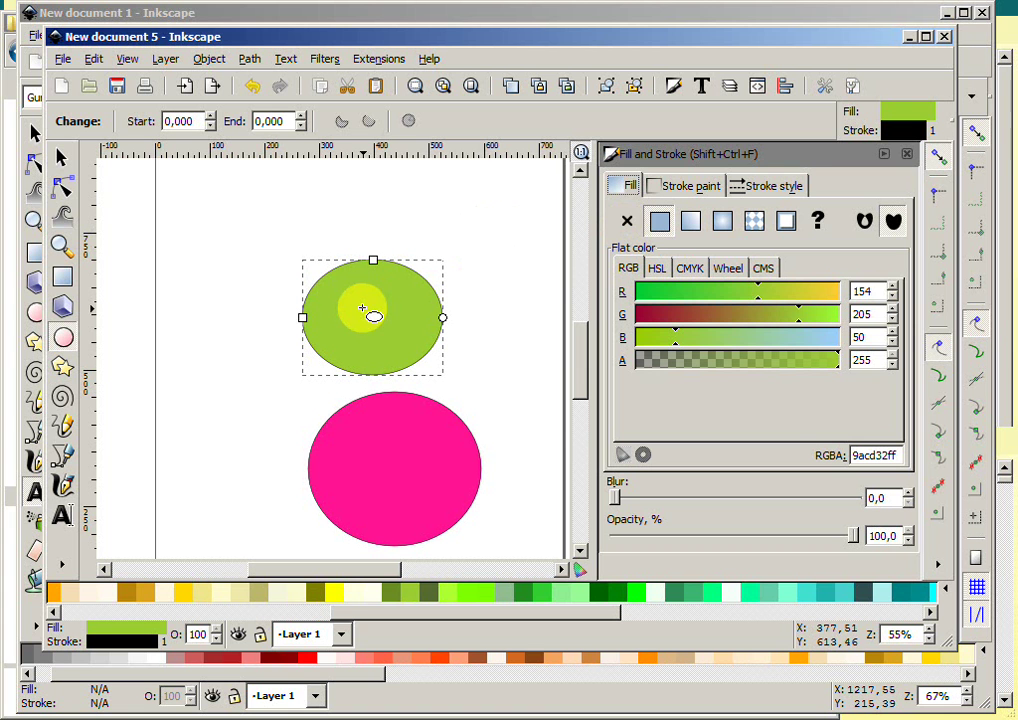
# - Set the ellipse's stroke paint to flat black, slightly transparent
pyautogui.click(671, 194)
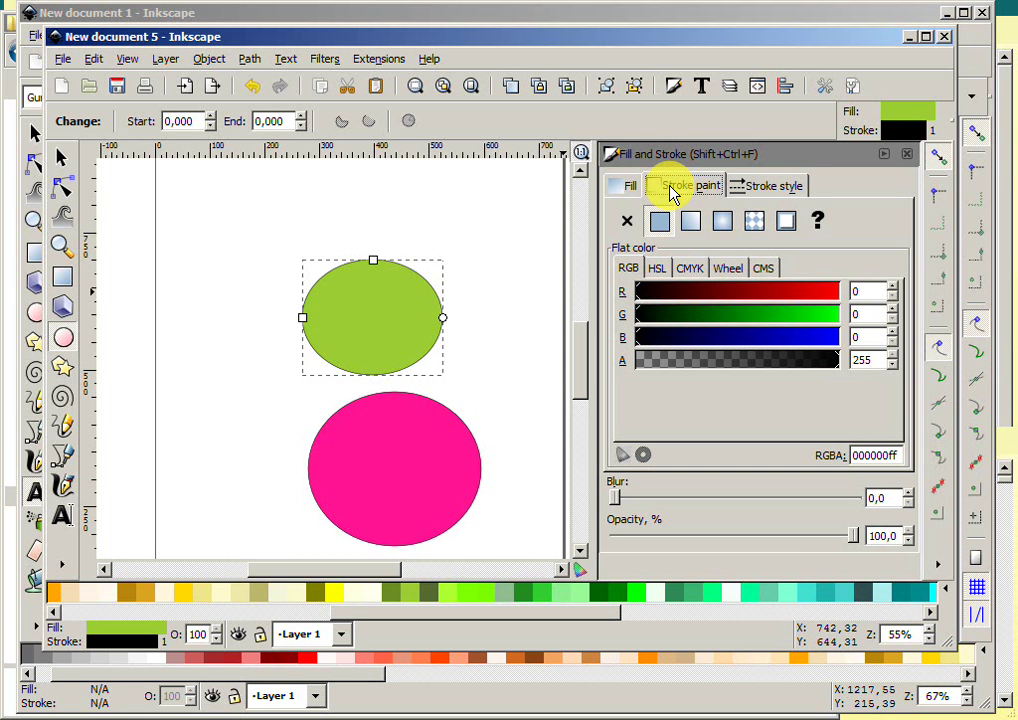
pyautogui.click(671, 194)
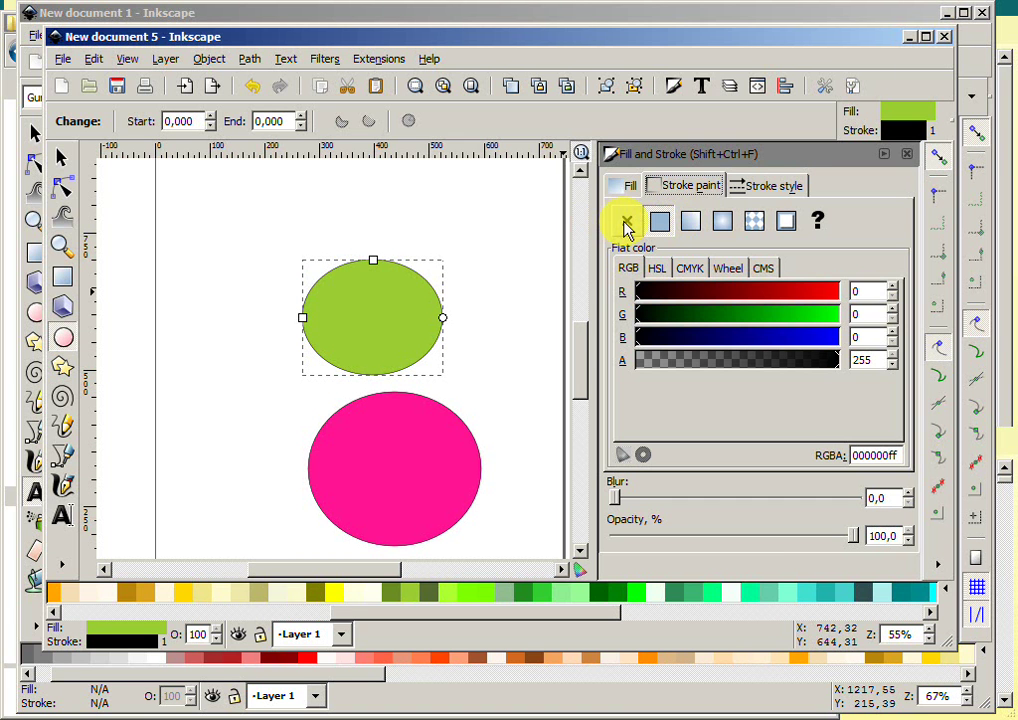
pyautogui.click(627, 224)
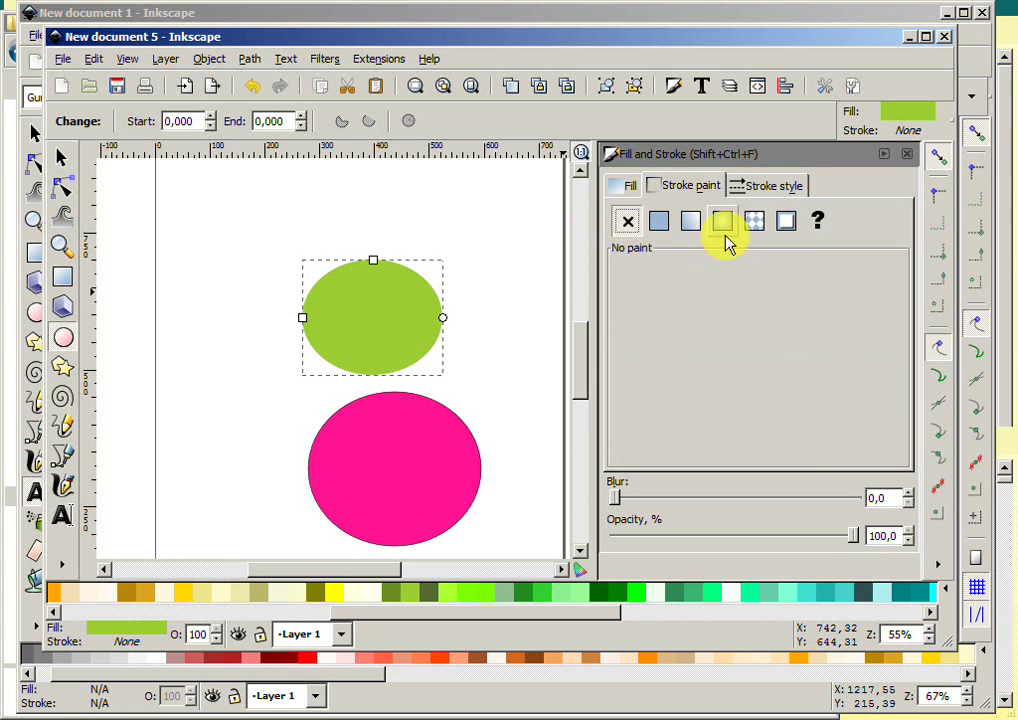
pyautogui.click(660, 225)
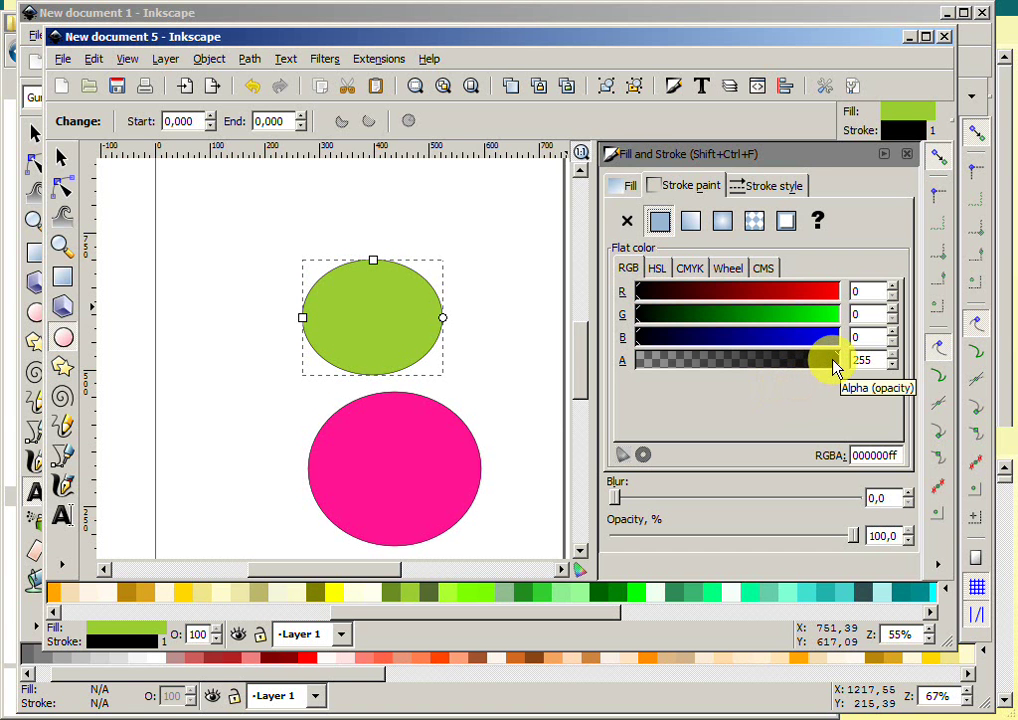
pyautogui.click(832, 364)
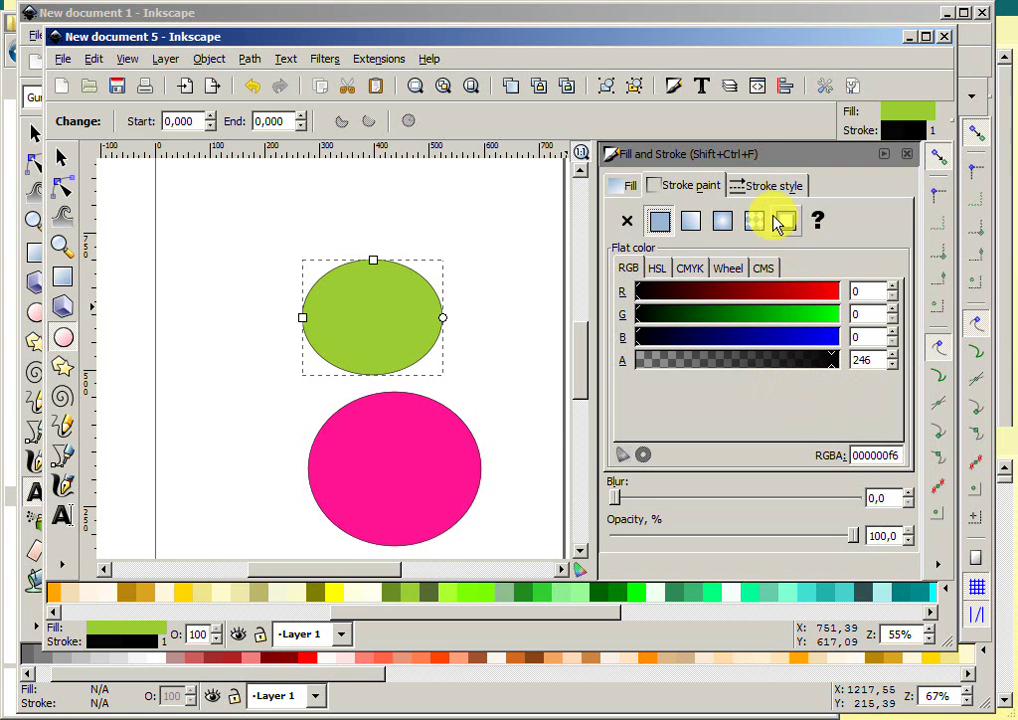
# - Set the outline width to 4 px
pyautogui.click(765, 188)
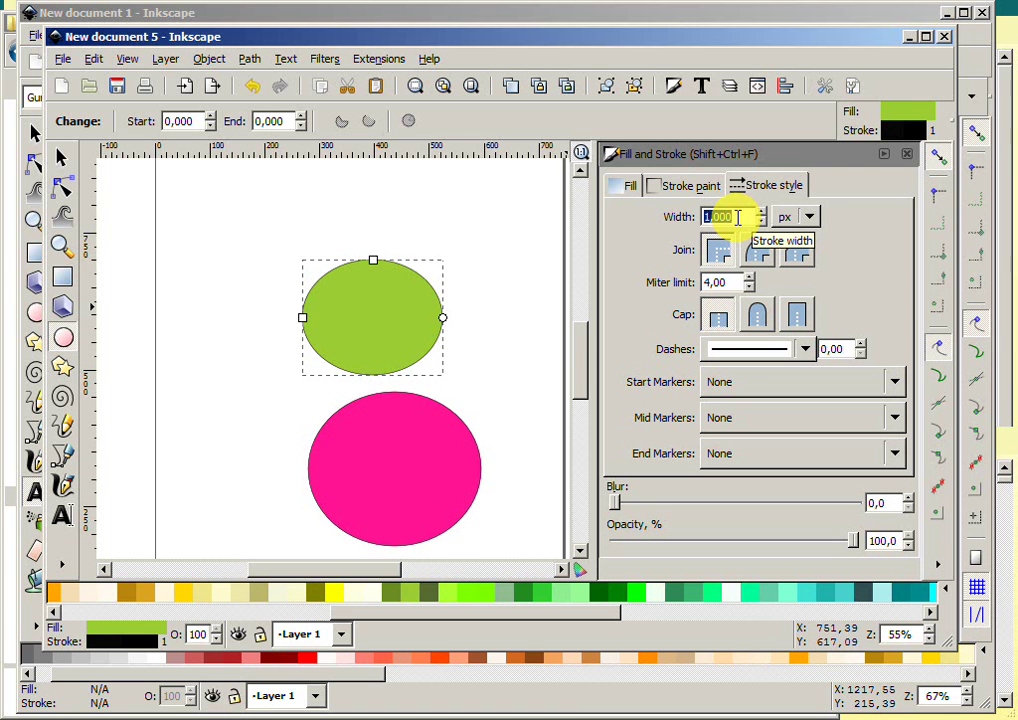
pyautogui.write('4')
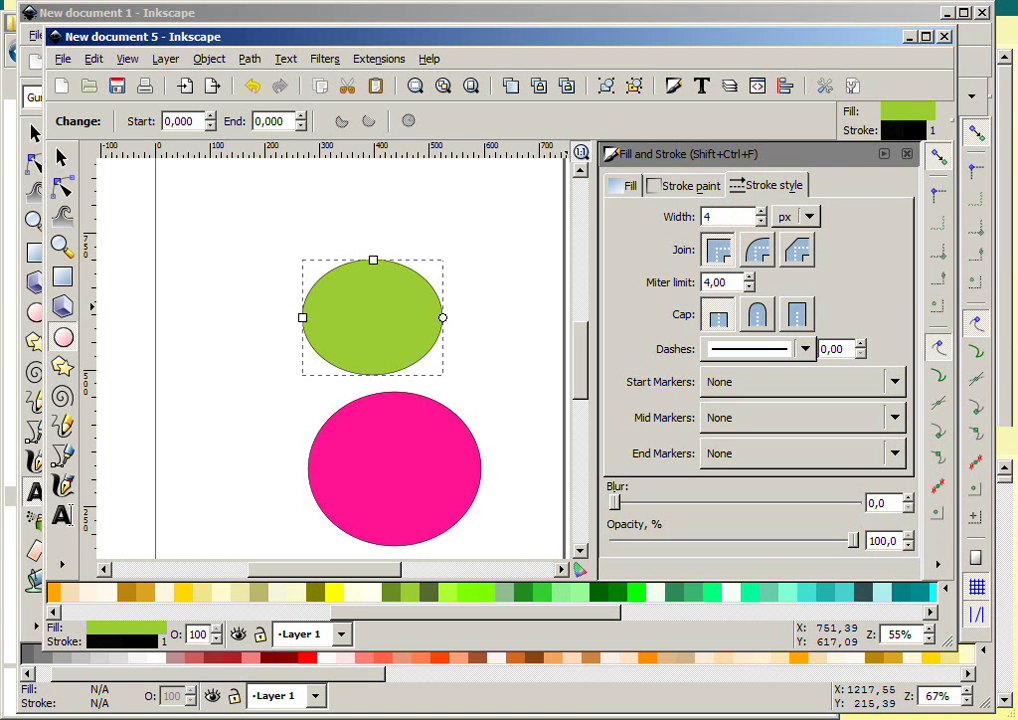
pyautogui.press('Return')
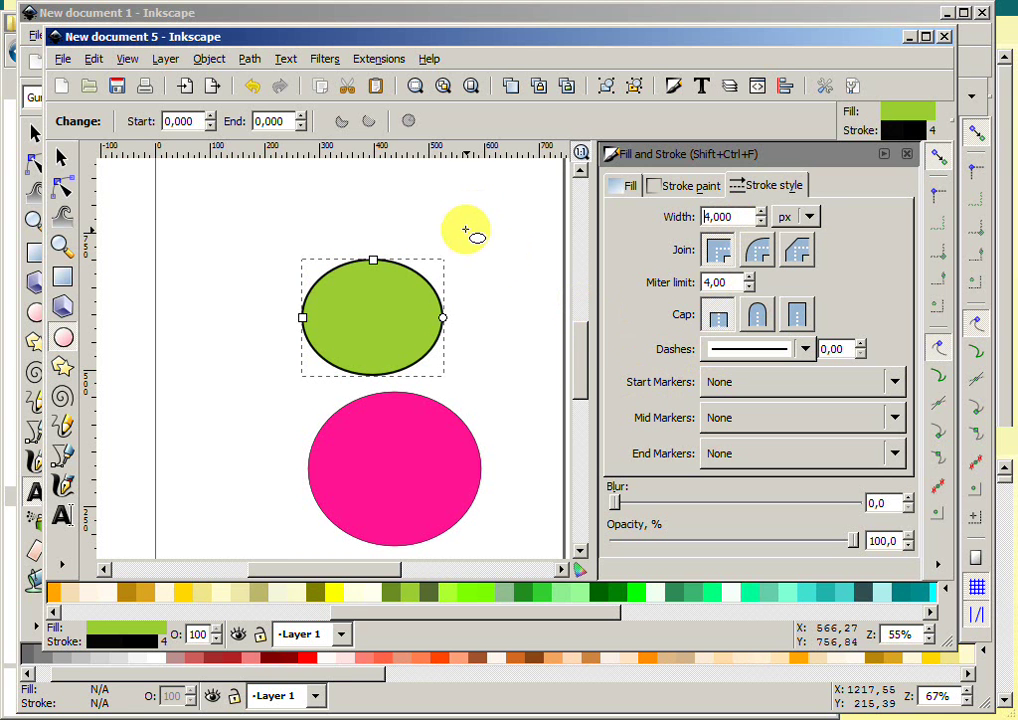
# - Draw two small yellow test circles near the top of the page
pyautogui.moveTo(459, 201); pyautogui.dragTo(529, 273)
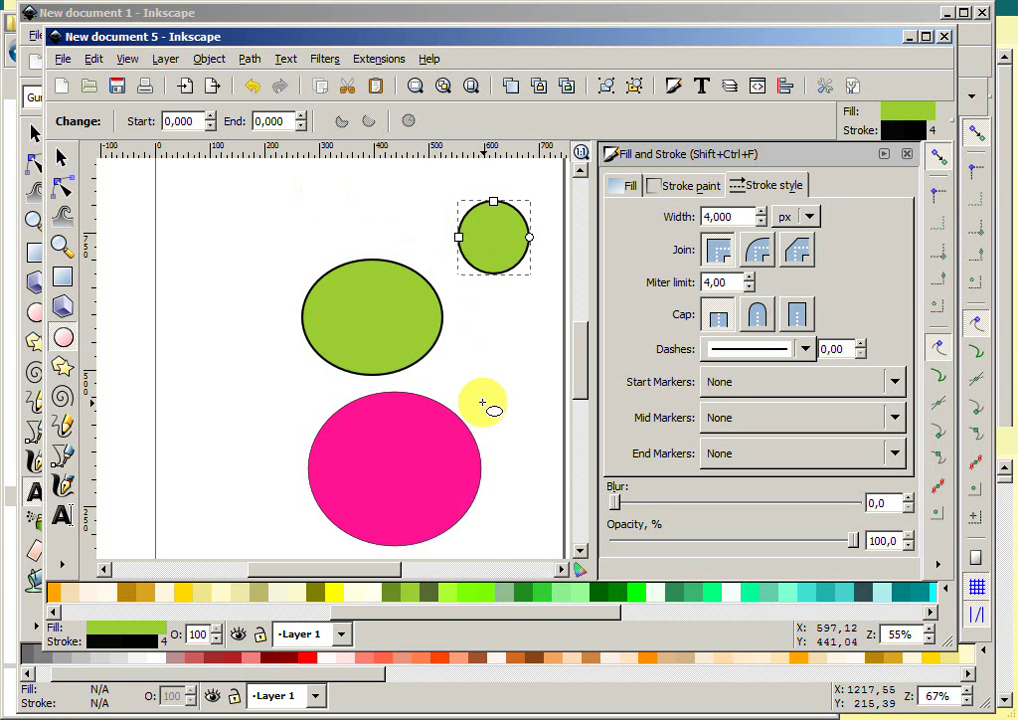
pyautogui.click(332, 594)
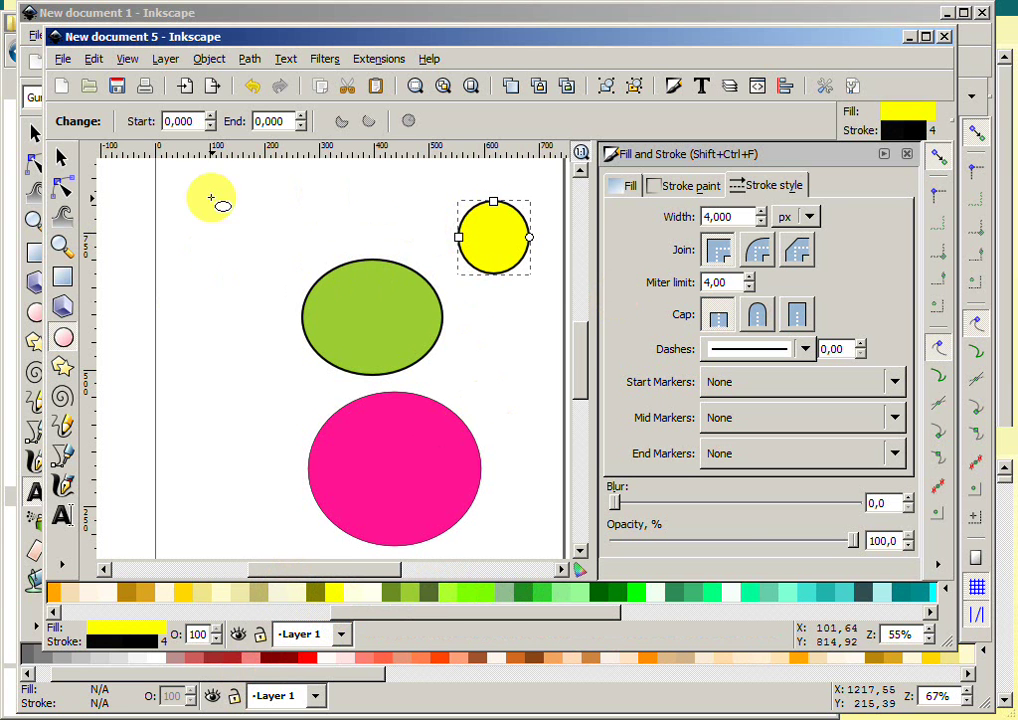
pyautogui.moveTo(196, 194)
pyautogui.mouseDown()
pyautogui.moveTo(234, 261)
pyautogui.moveTo(264, 270)
pyautogui.mouseUp()
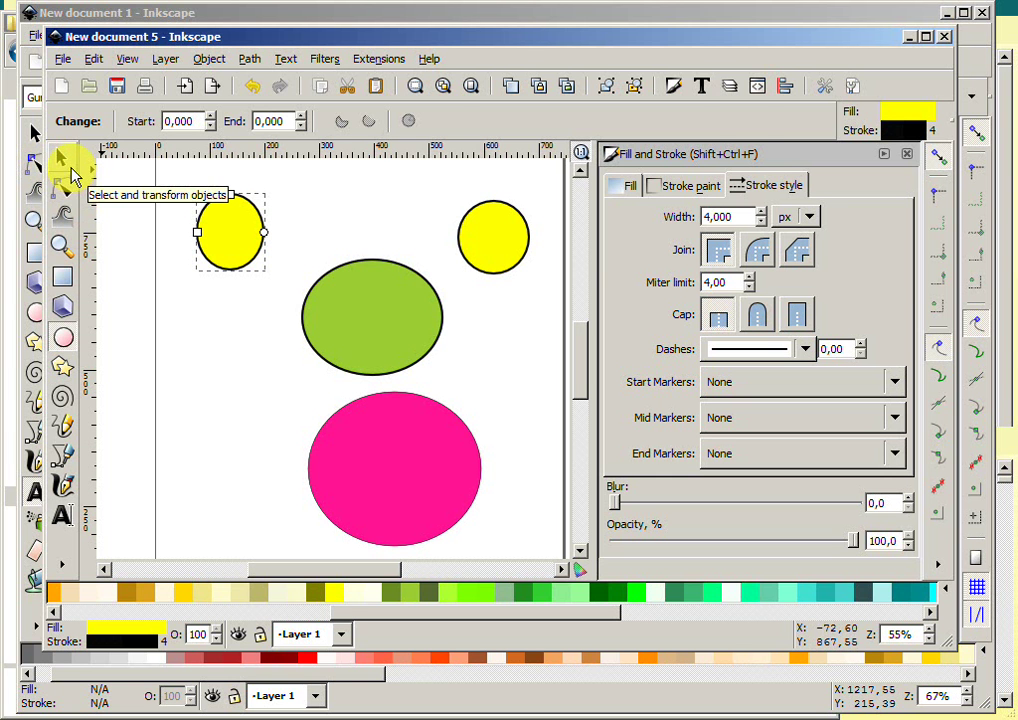
# - Delete both small yellow circles with the Selector tool
pyautogui.click(61, 162)
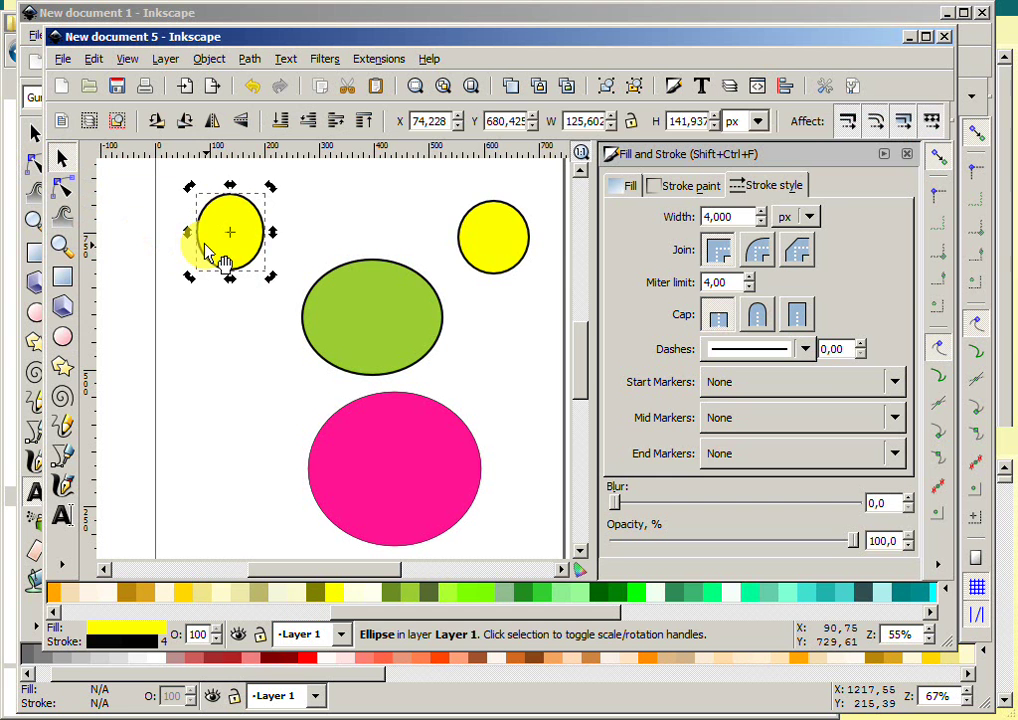
pyautogui.press('Delete')
pyautogui.click(495, 248)
pyautogui.press('Delete')
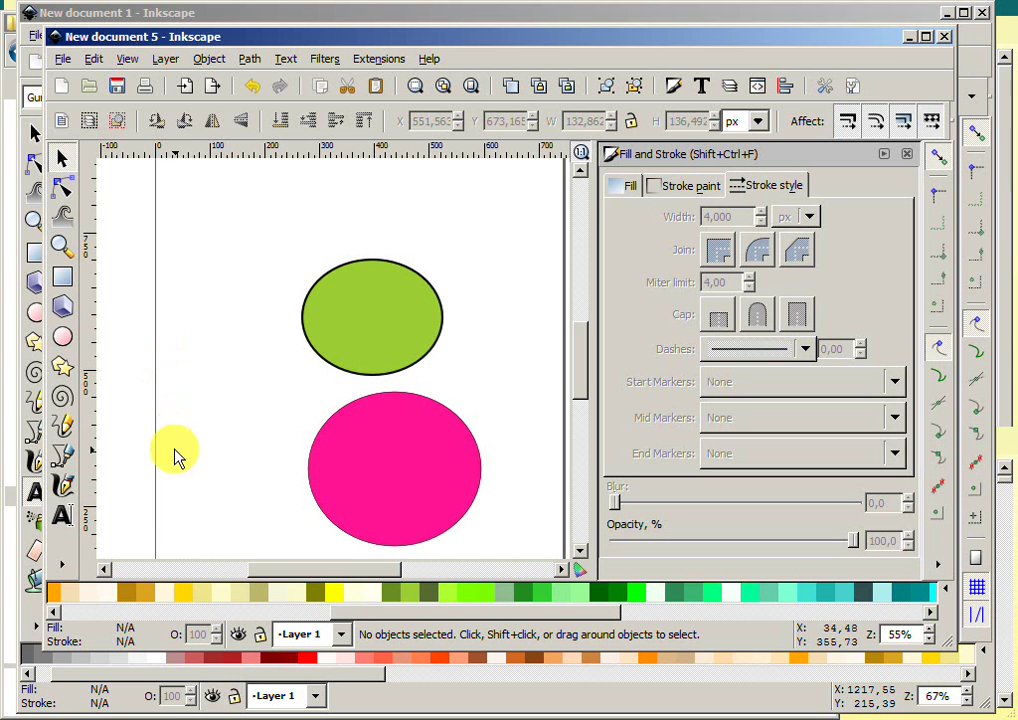
# - Delete the pink ellipse and draw a new yellow ellipse below the green one
pyautogui.click(330, 483)
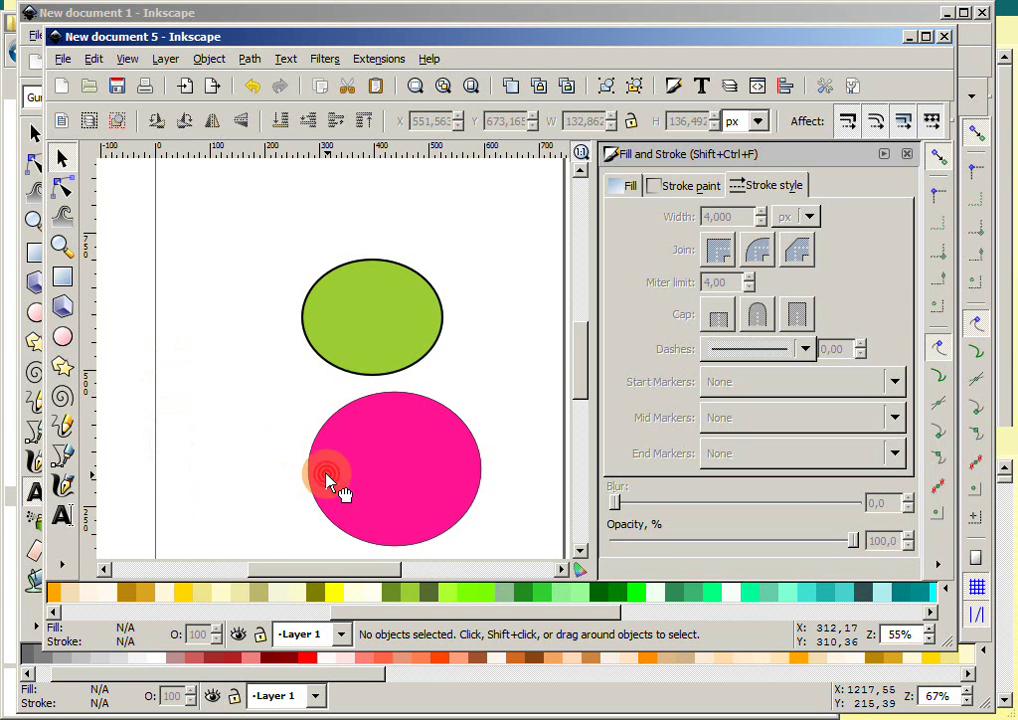
pyautogui.click(330, 483)
pyautogui.press('Delete')
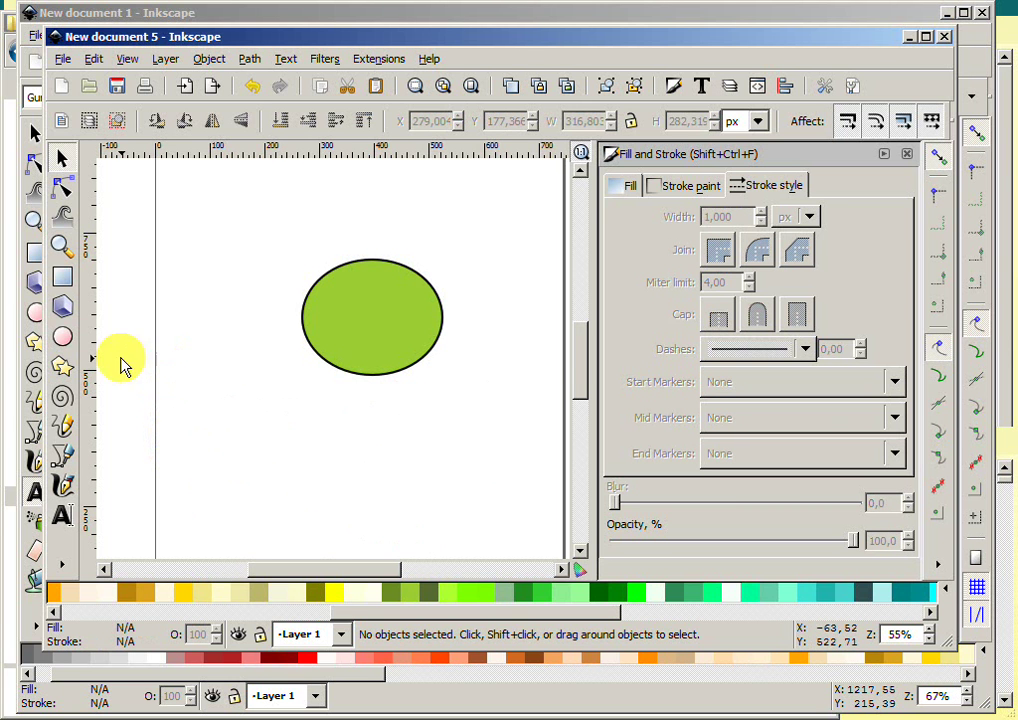
pyautogui.click(62, 337)
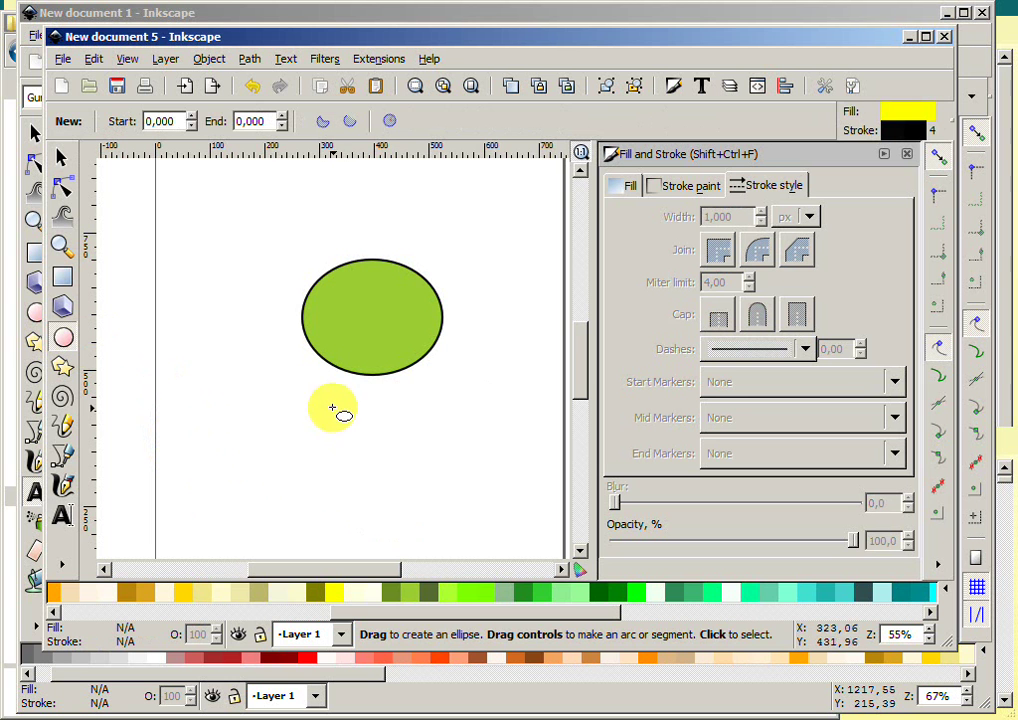
pyautogui.moveTo(328, 398); pyautogui.dragTo(498, 536)
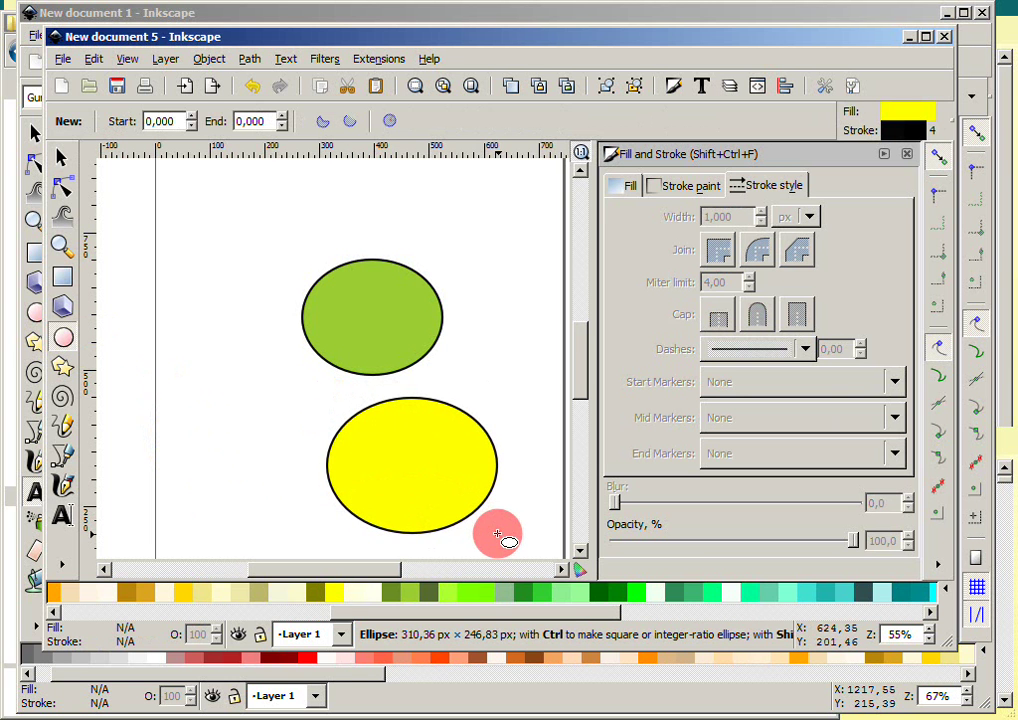
pyautogui.moveTo(498, 537); pyautogui.dragTo(520, 546)
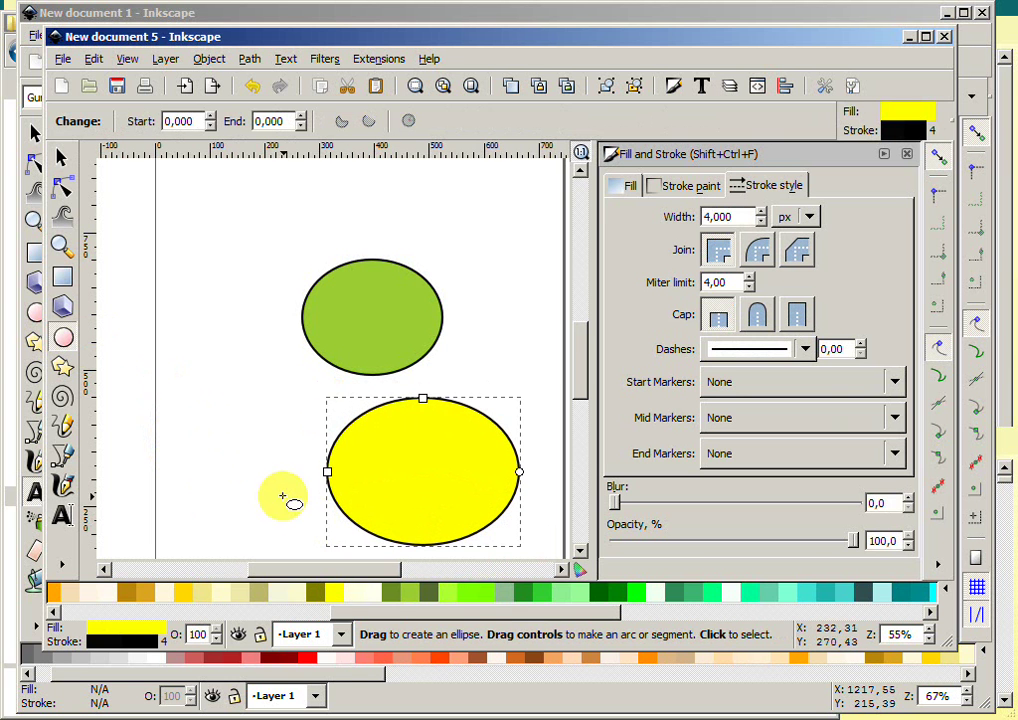
# - Move the yellow ellipse up to overlap the green one and stretch it taller
pyautogui.click(60, 157)
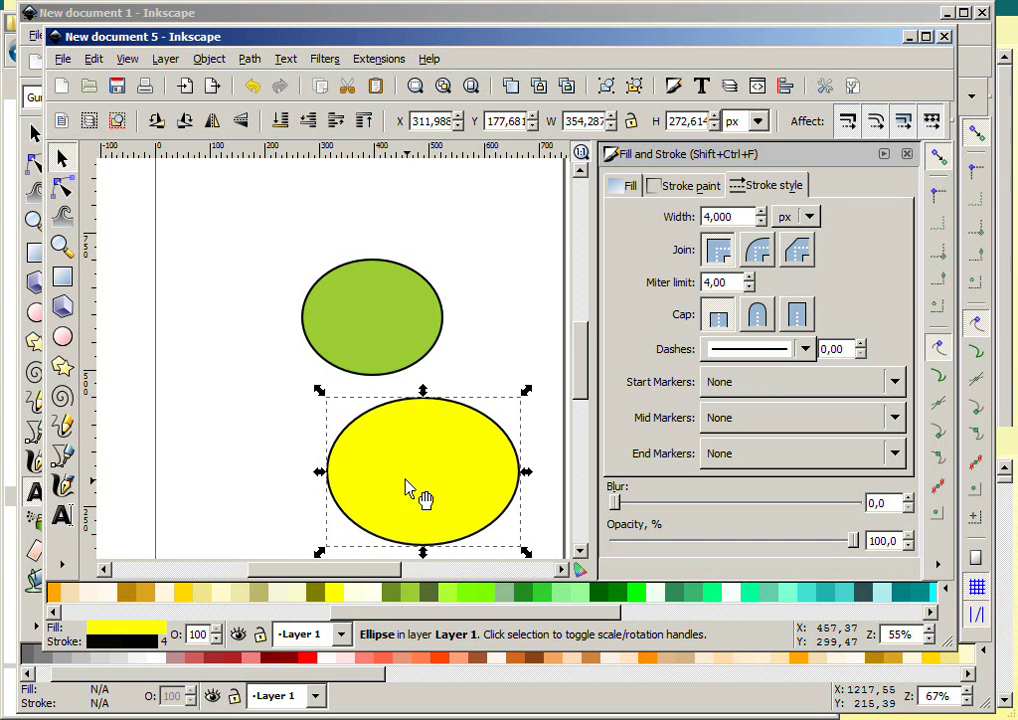
pyautogui.moveTo(406, 488); pyautogui.dragTo(353, 481)
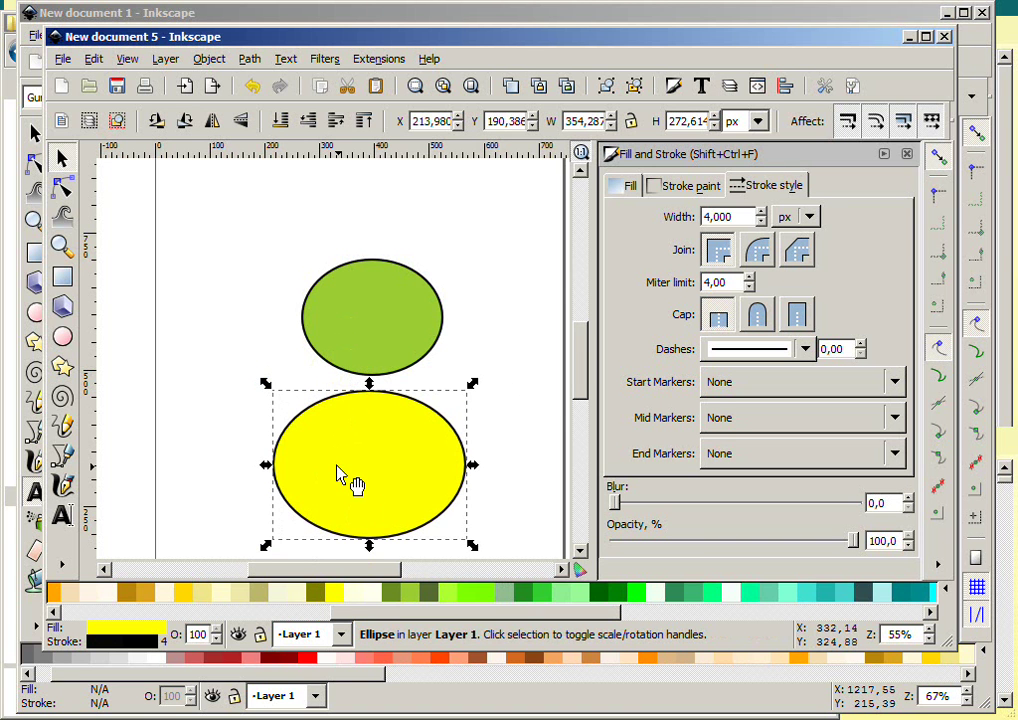
pyautogui.moveTo(338, 468); pyautogui.dragTo(339, 444)
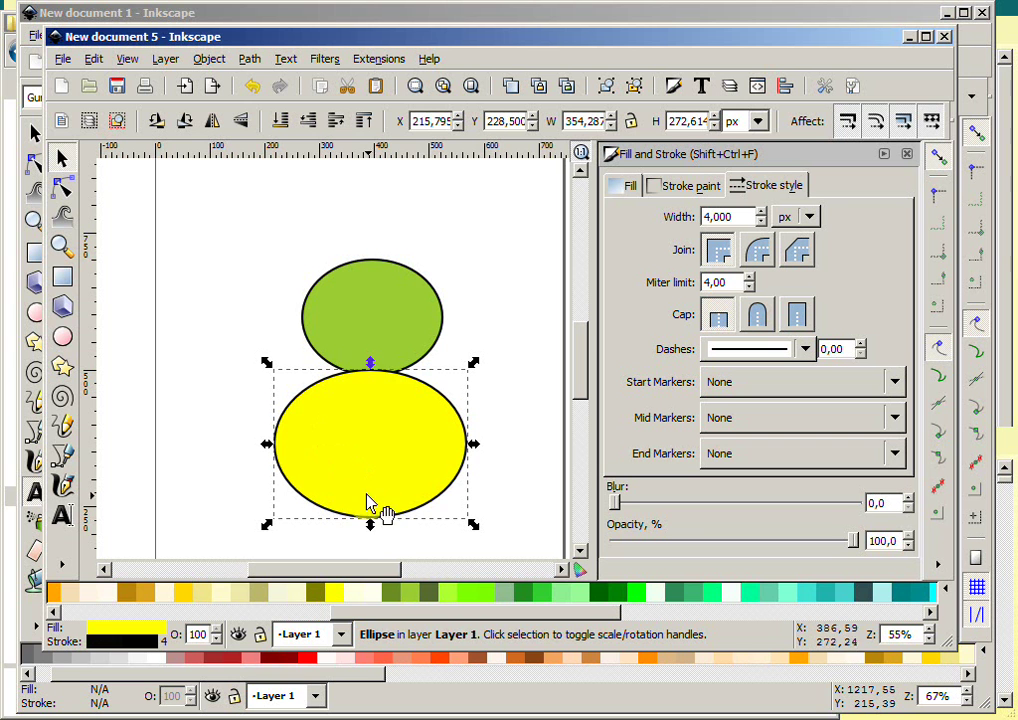
pyautogui.moveTo(370, 461); pyautogui.dragTo(374, 432)
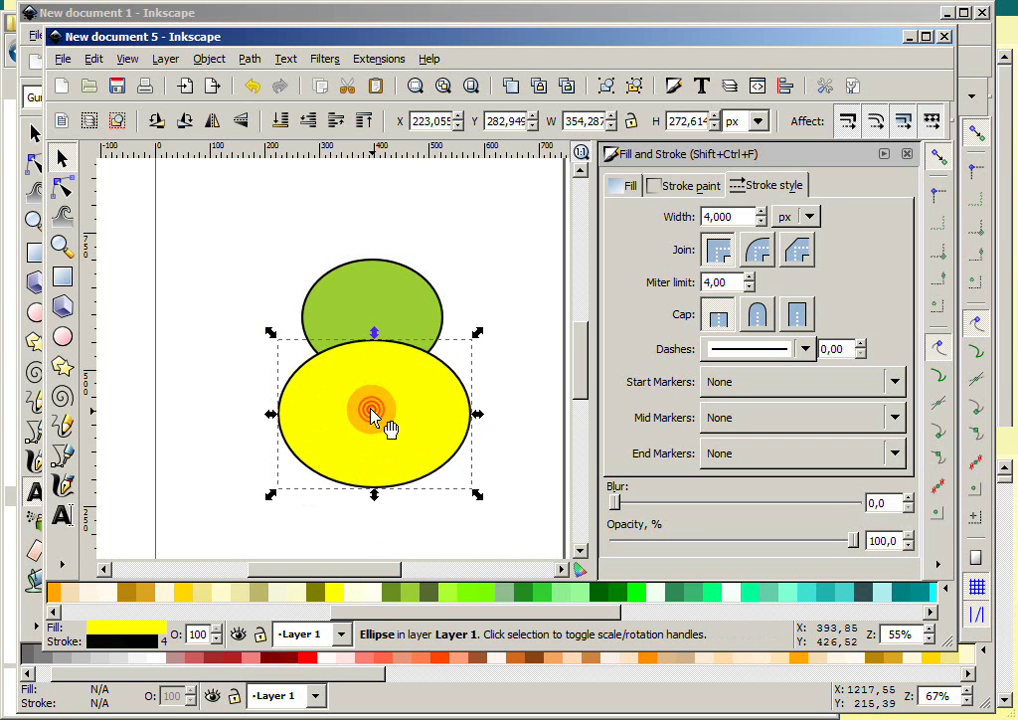
pyautogui.moveTo(477, 500); pyautogui.dragTo(477, 551)
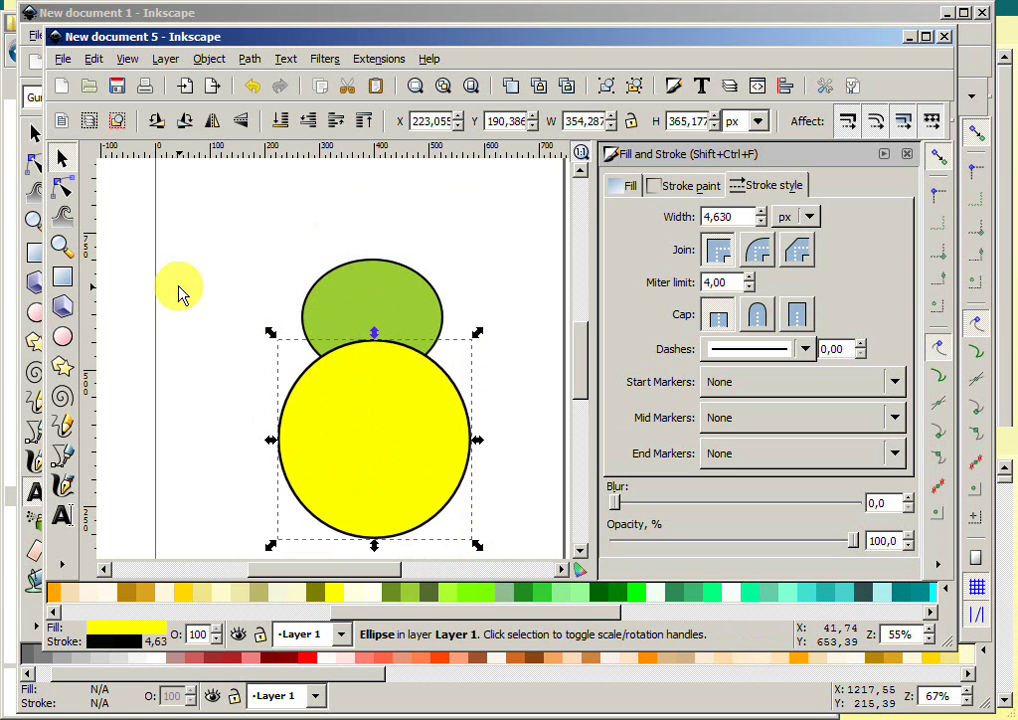
# - Select both ellipses, combine them with Path > Union, and shift the merged shape left
pyautogui.keyDown('shift'); pyautogui.click(343, 289); pyautogui.keyUp('shift')
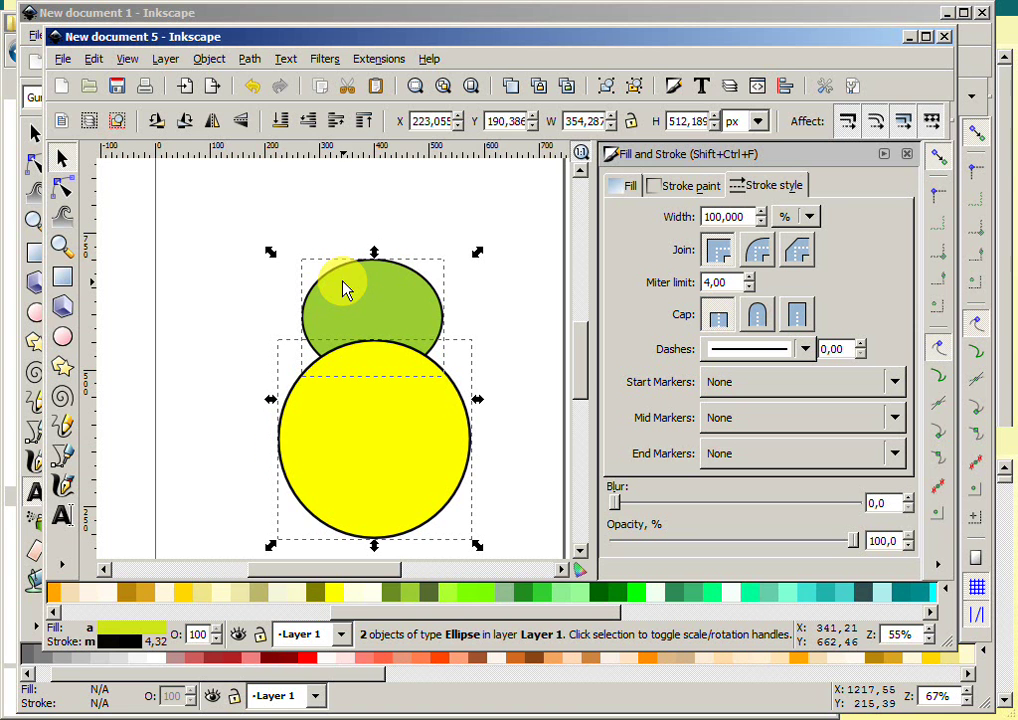
pyautogui.click(353, 272)
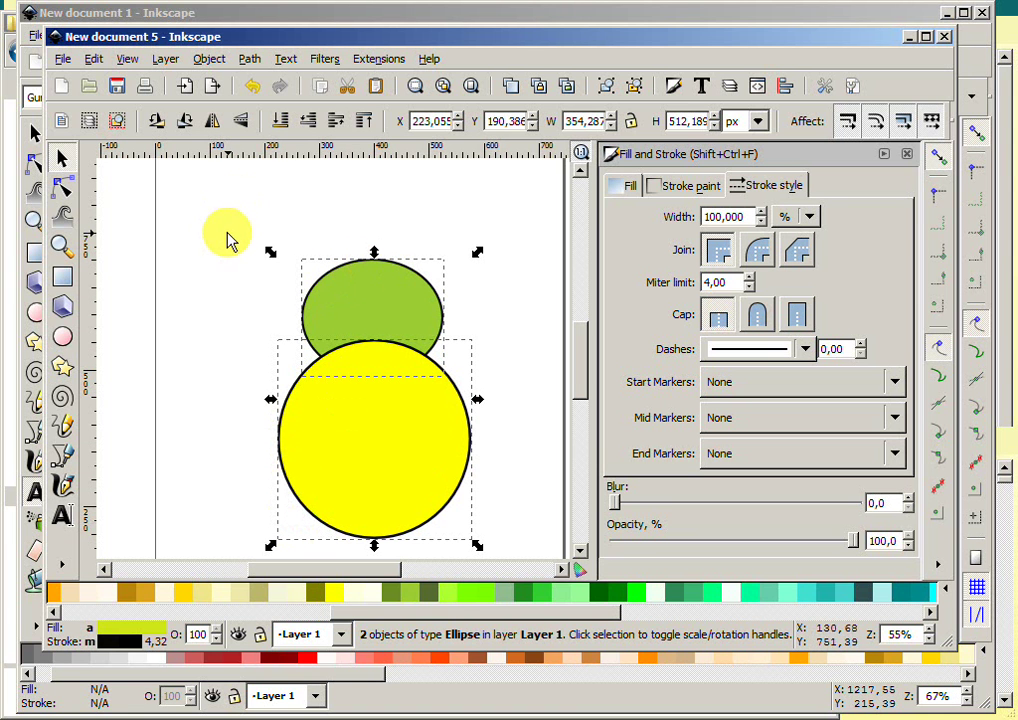
pyautogui.moveTo(228, 232)
pyautogui.mouseDown()
pyautogui.moveTo(370, 562)
pyautogui.moveTo(538, 547)
pyautogui.mouseUp()
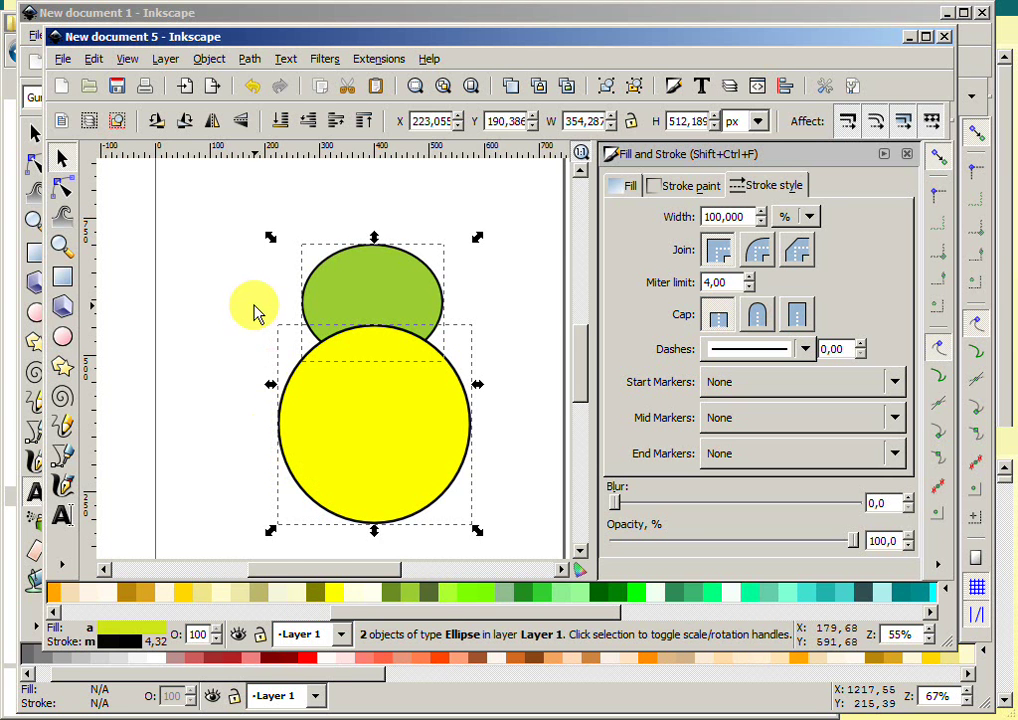
pyautogui.click(251, 60)
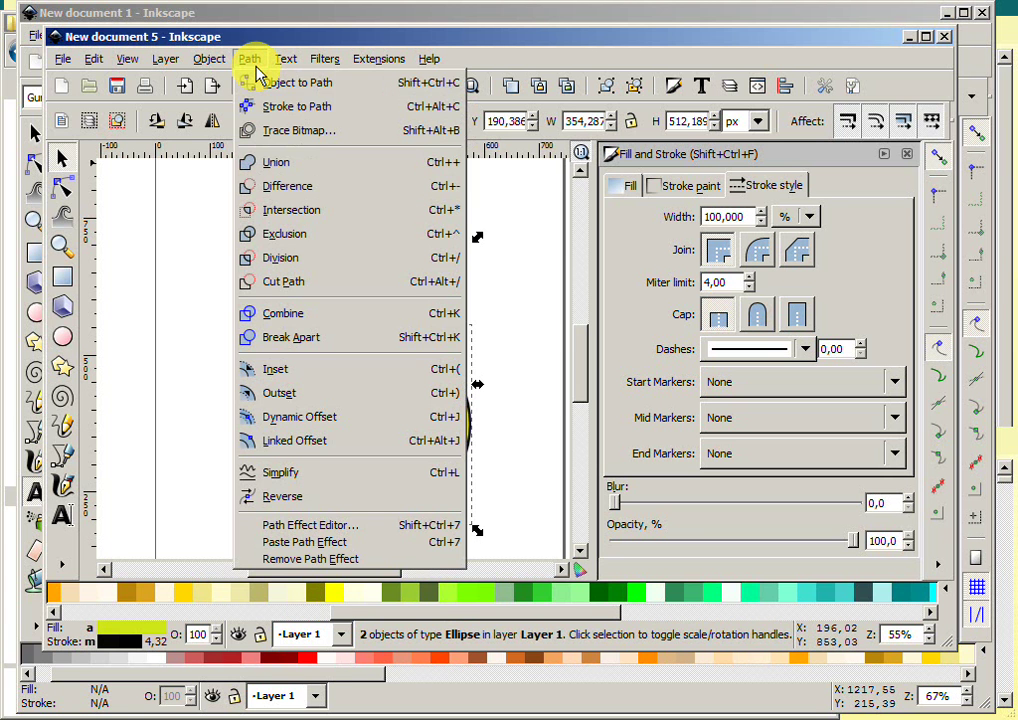
pyautogui.click(276, 165)
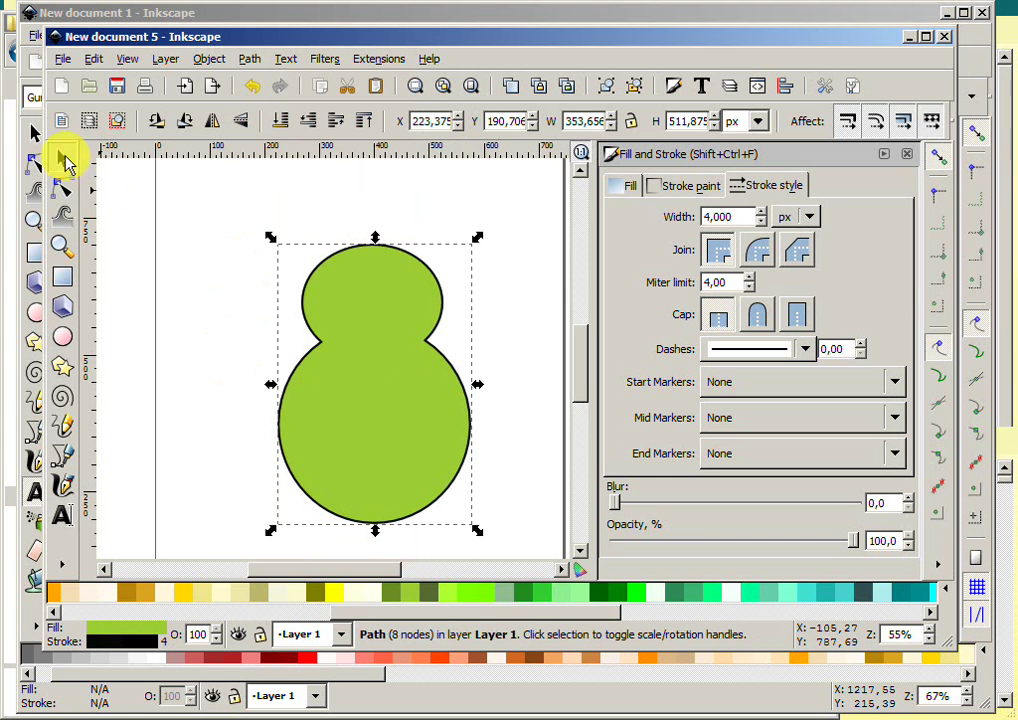
pyautogui.moveTo(383, 393)
pyautogui.mouseDown()
pyautogui.moveTo(342, 368)
pyautogui.moveTo(343, 388)
pyautogui.moveTo(342, 371)
pyautogui.moveTo(358, 387)
pyautogui.mouseUp()
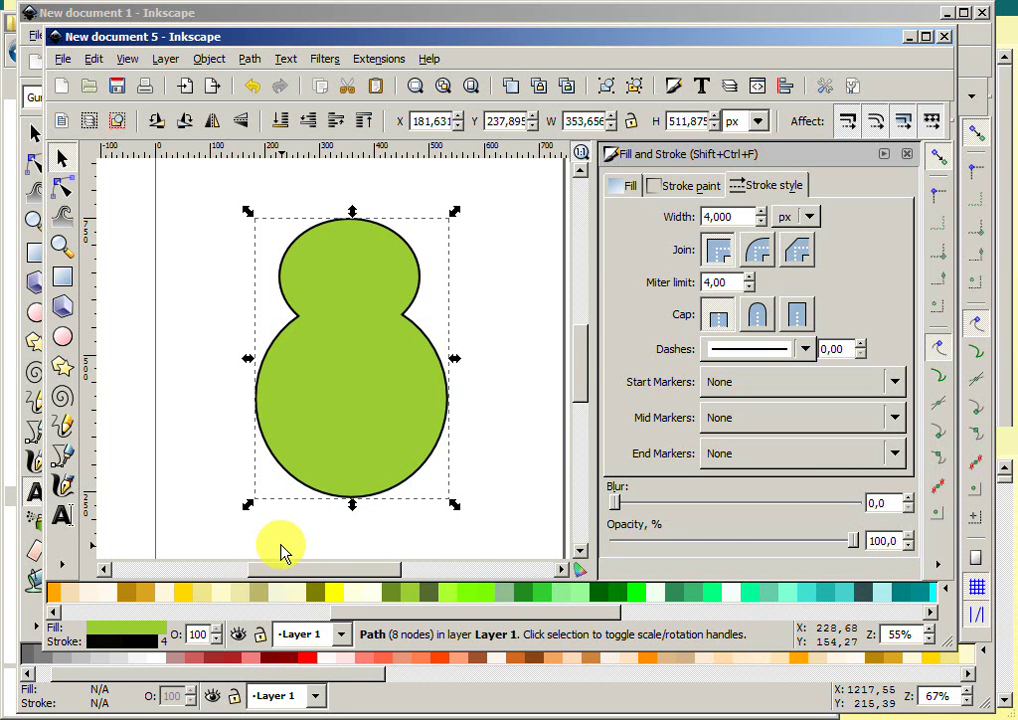
# - Zoom in on the merged shape and delete its left and right waist nodes
pyautogui.click(61, 182)
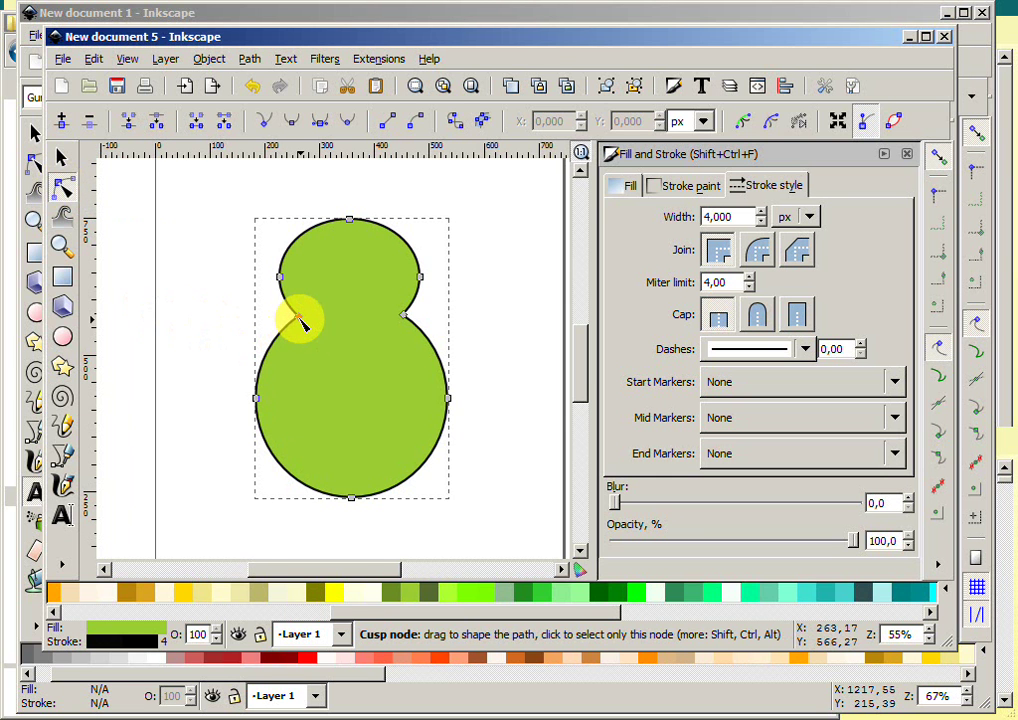
pyautogui.click(61, 246)
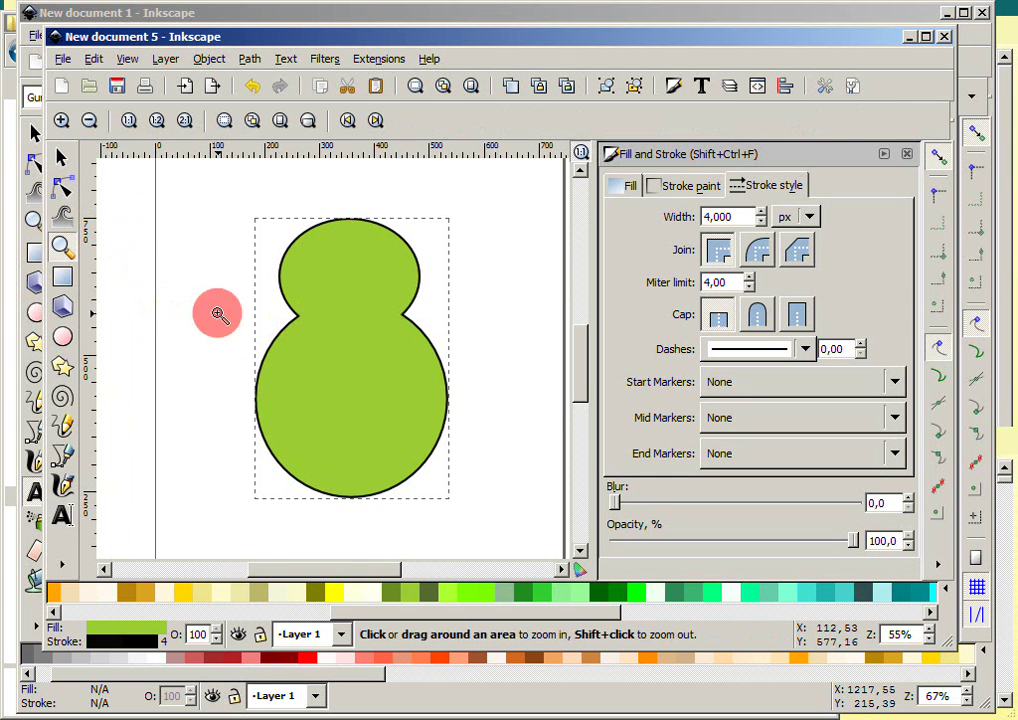
pyautogui.click(219, 314)
pyautogui.click(61, 158)
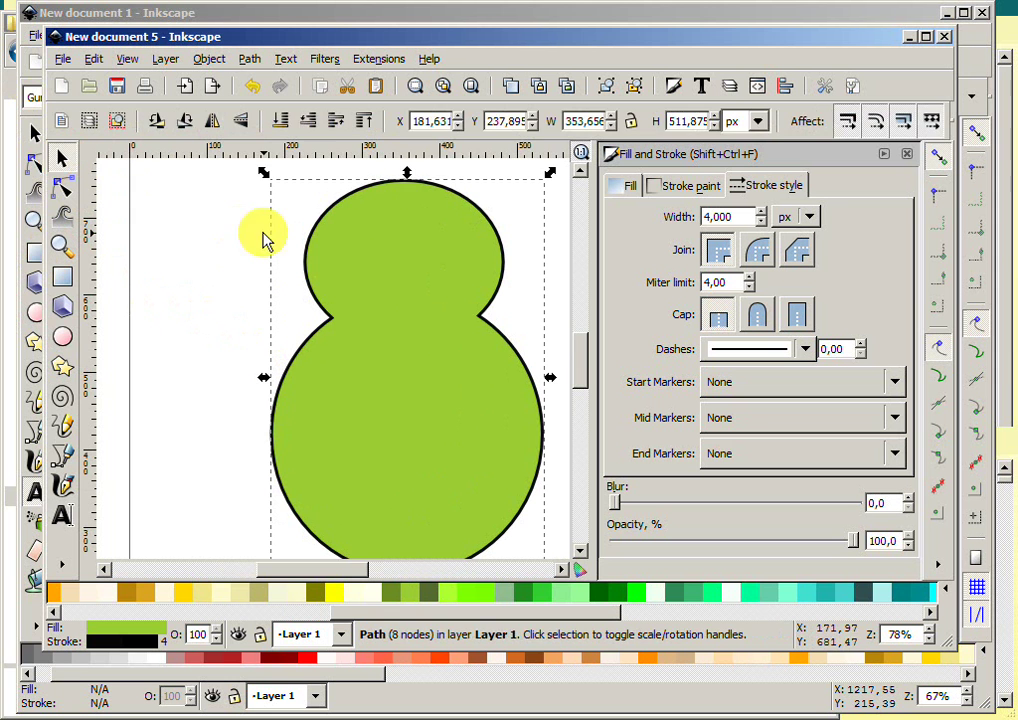
pyautogui.click(61, 187)
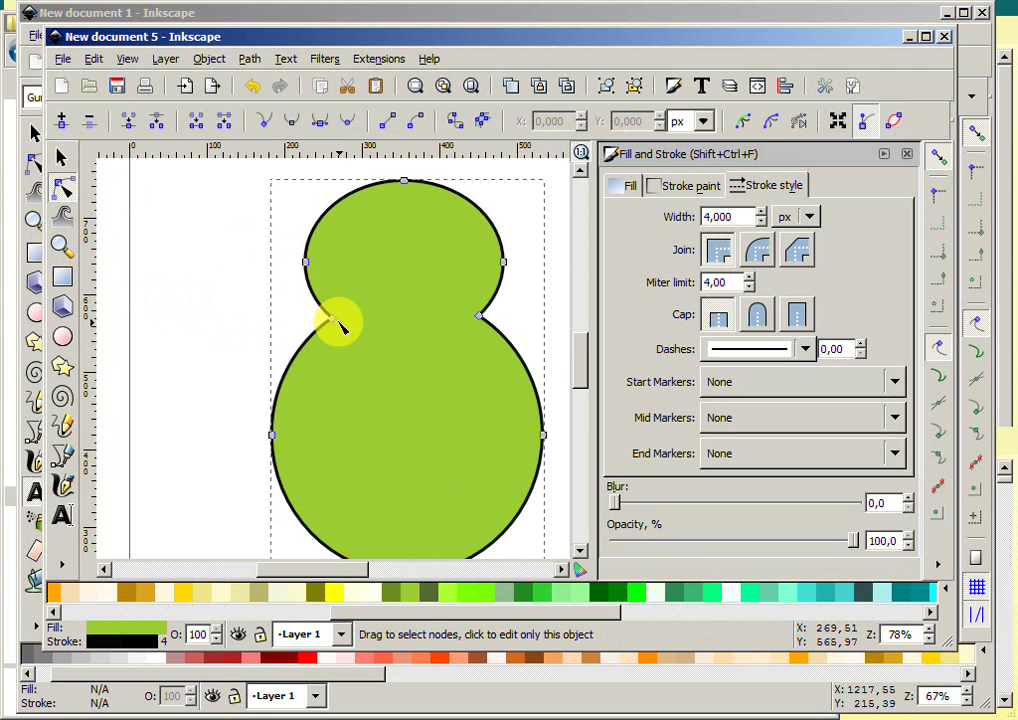
pyautogui.moveTo(337, 571); pyautogui.dragTo(347, 572)
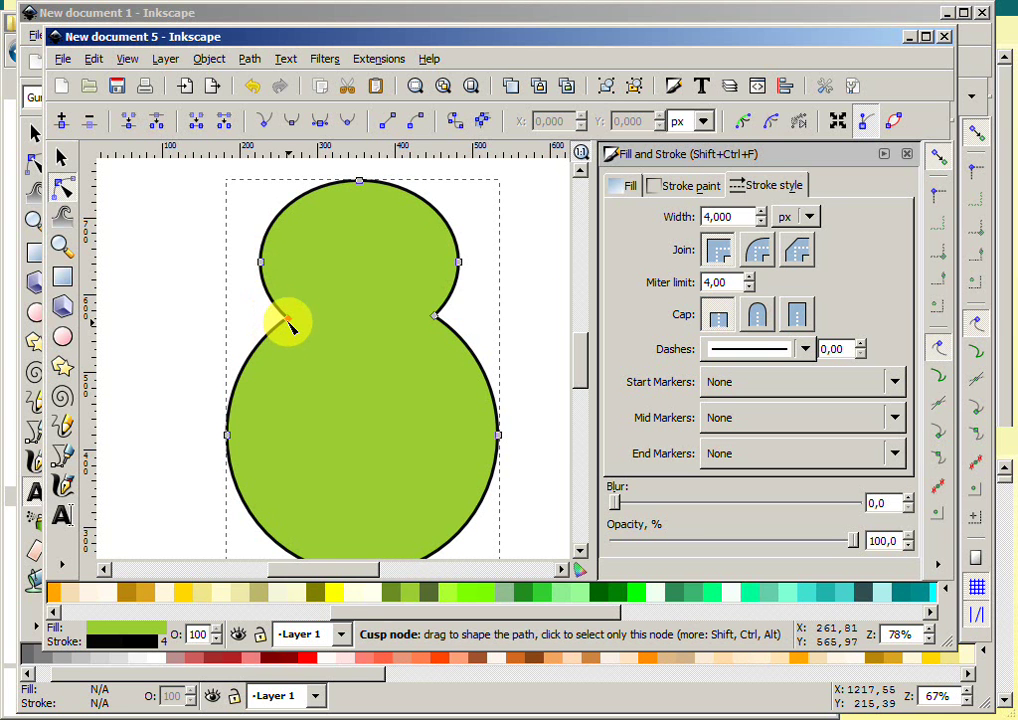
pyautogui.moveTo(288, 321)
pyautogui.mouseDown()
pyautogui.moveTo(277, 320)
pyautogui.moveTo(286, 318)
pyautogui.mouseUp()
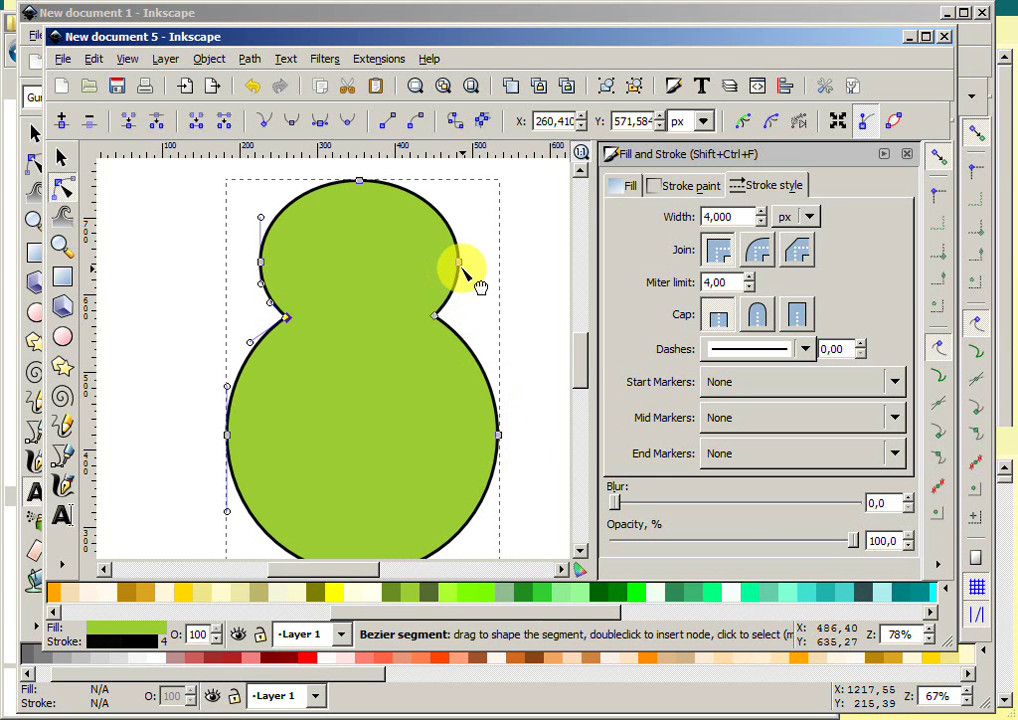
pyautogui.click(287, 321)
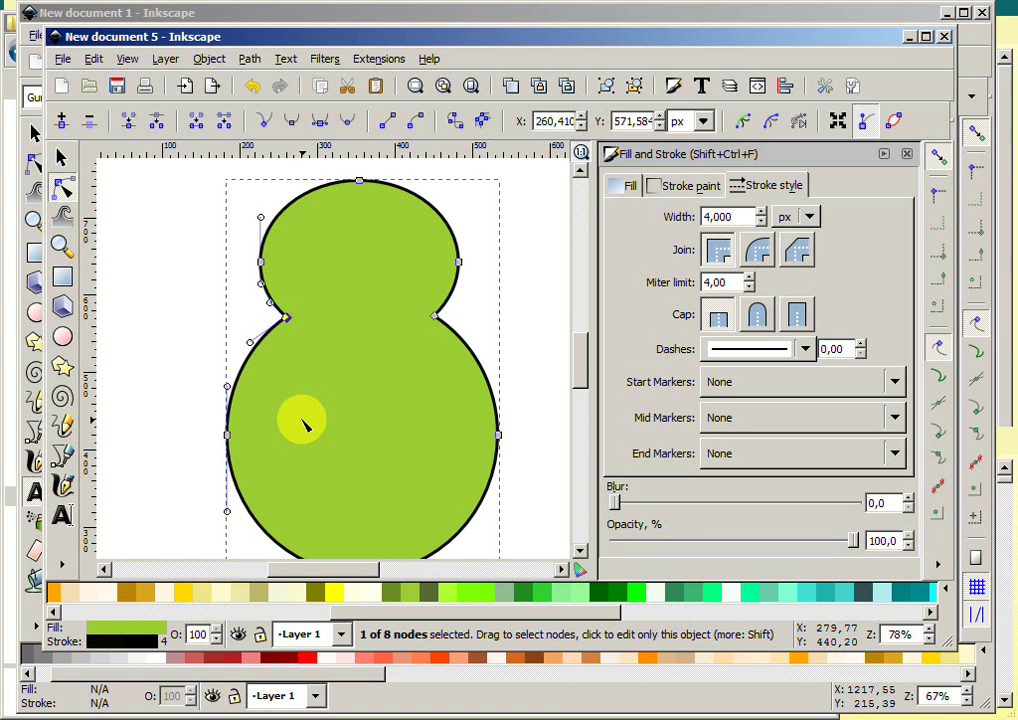
pyautogui.keyDown('ctrl'); pyautogui.keyDown('alt'); pyautogui.click(286, 320); pyautogui.keyUp('alt'); pyautogui.keyUp('ctrl')
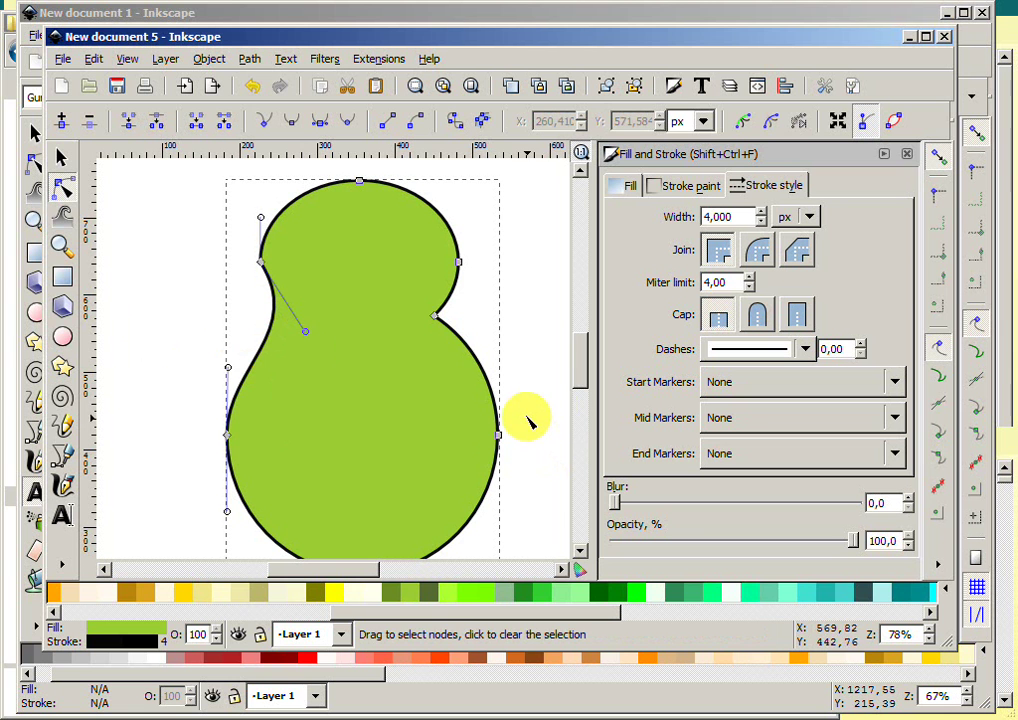
pyautogui.keyDown('ctrl'); pyautogui.keyDown('alt'); pyautogui.click(434, 318); pyautogui.keyUp('alt'); pyautogui.keyUp('ctrl')
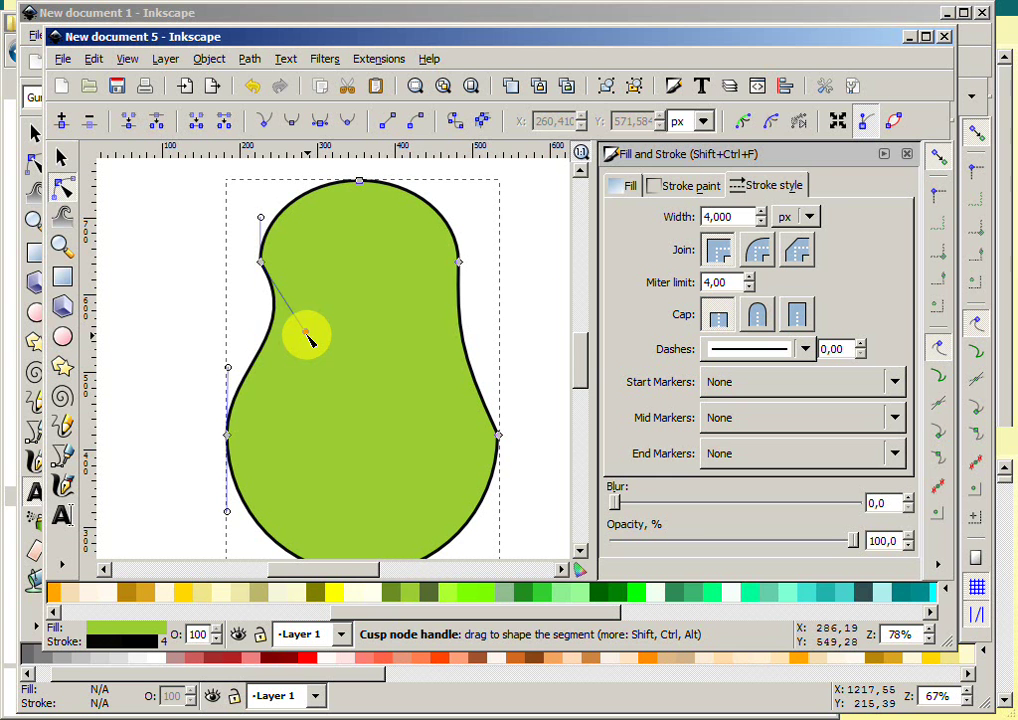
# - Bend the left and right sides into smooth outward curves
pyautogui.moveTo(306, 334); pyautogui.dragTo(247, 342)
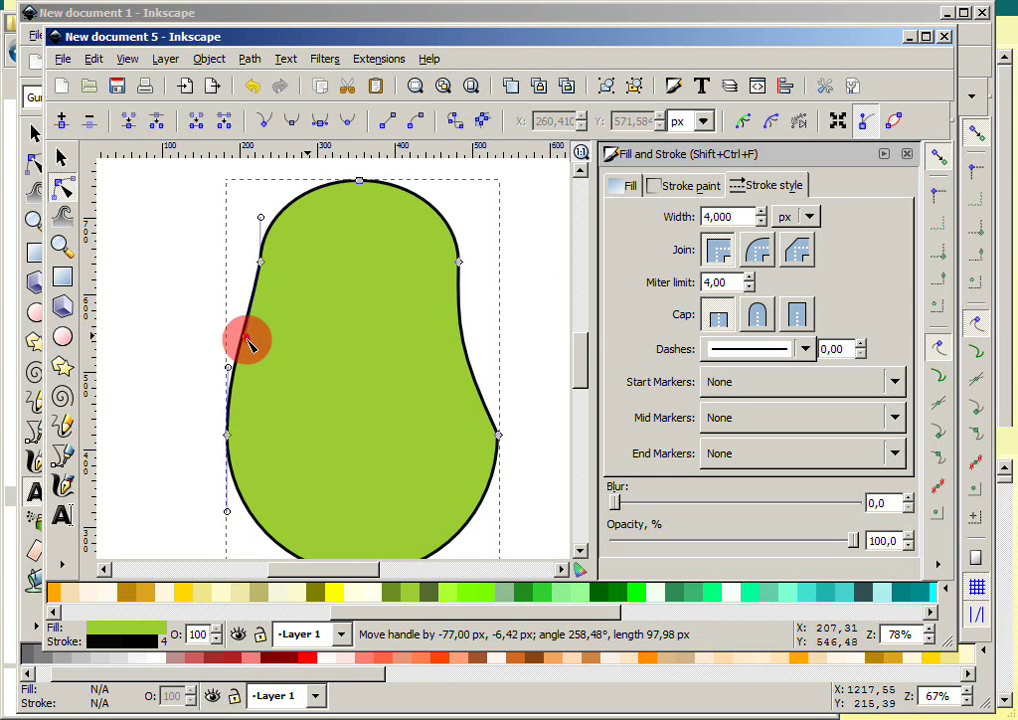
pyautogui.moveTo(247, 342); pyautogui.dragTo(241, 339)
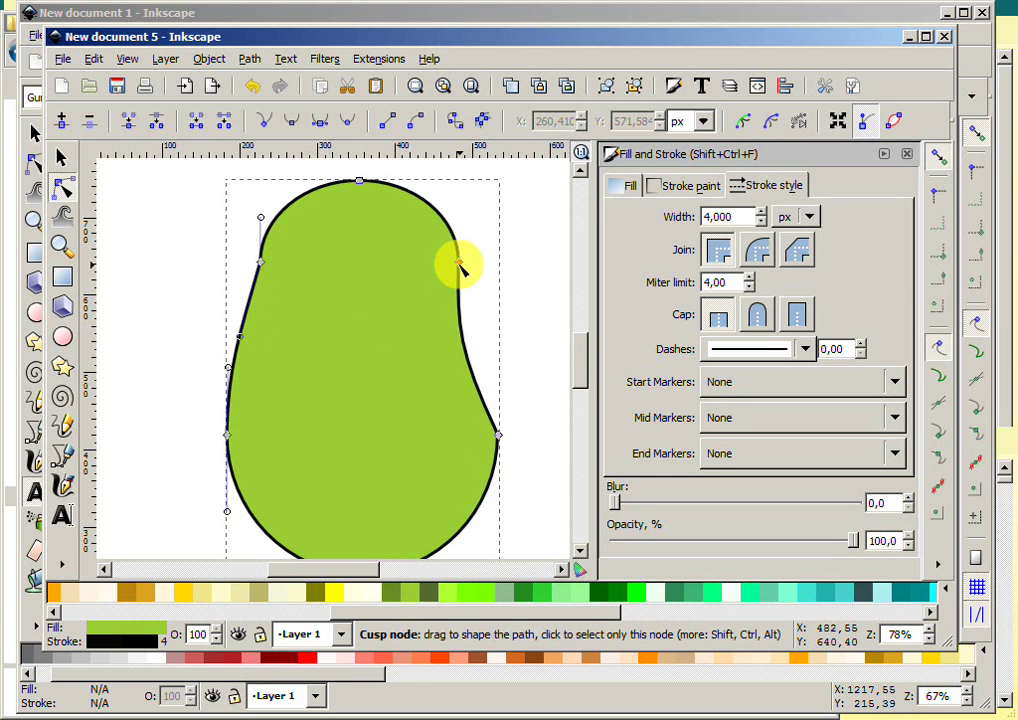
pyautogui.click(459, 264)
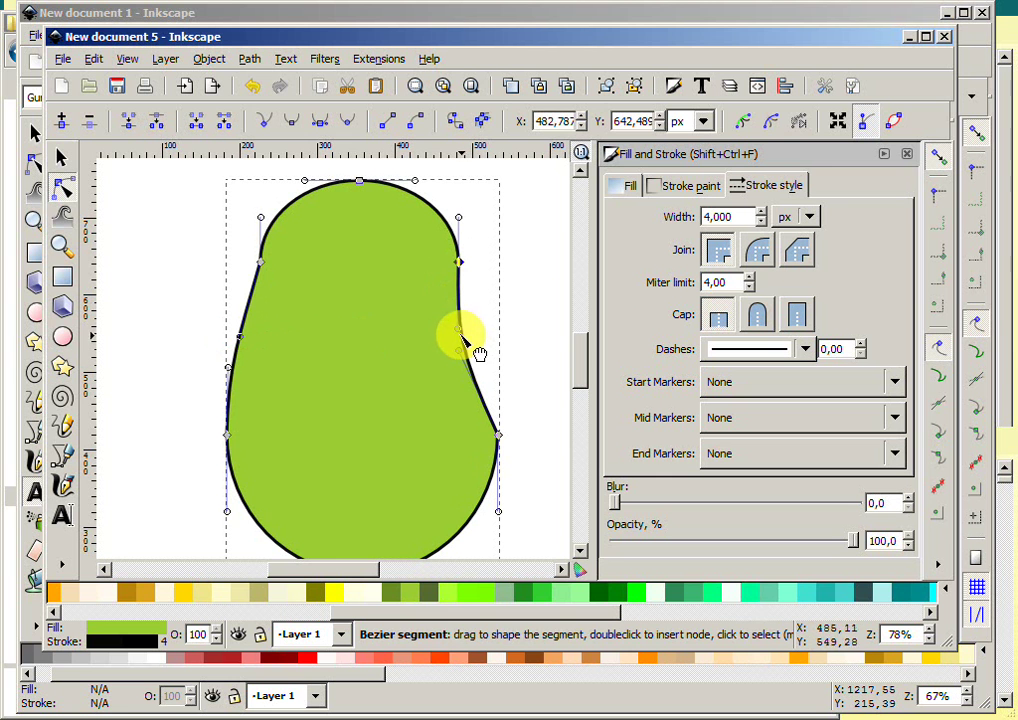
pyautogui.moveTo(458, 333)
pyautogui.mouseDown()
pyautogui.moveTo(485, 331)
pyautogui.moveTo(485, 348)
pyautogui.mouseUp()
pyautogui.click(135, 340)
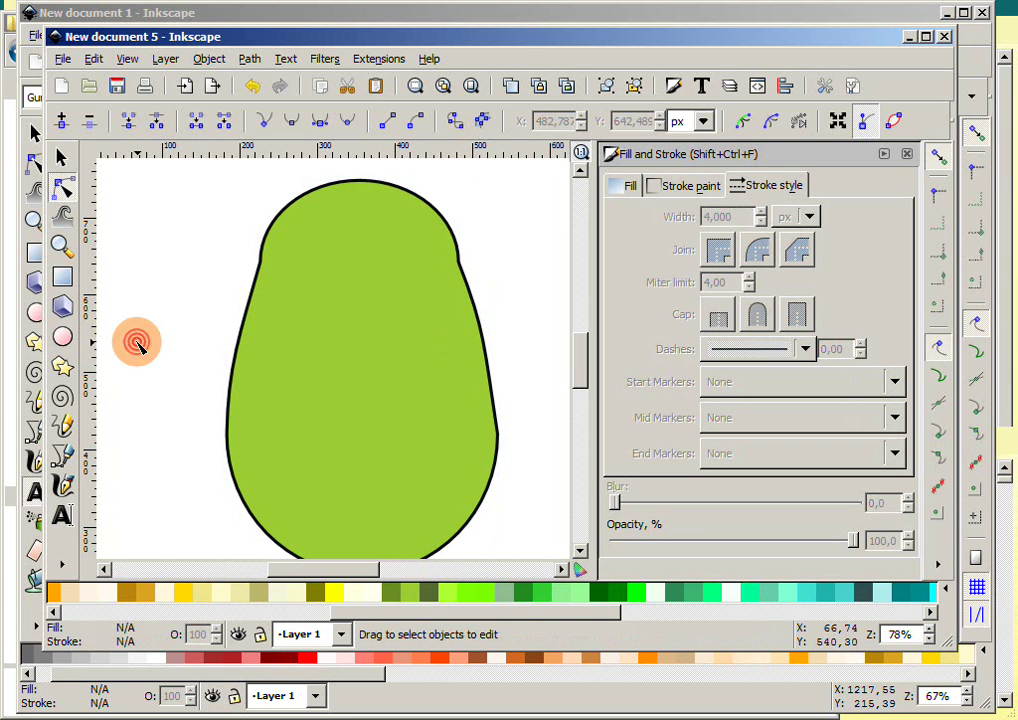
pyautogui.click(459, 265)
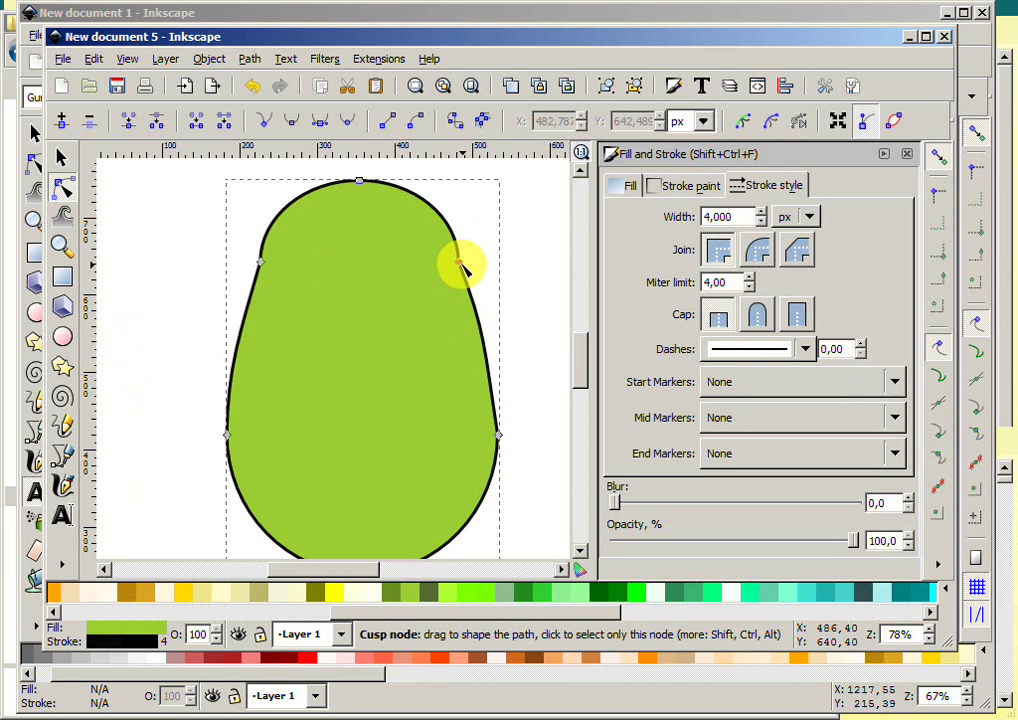
pyautogui.moveTo(459, 265); pyautogui.dragTo(463, 266)
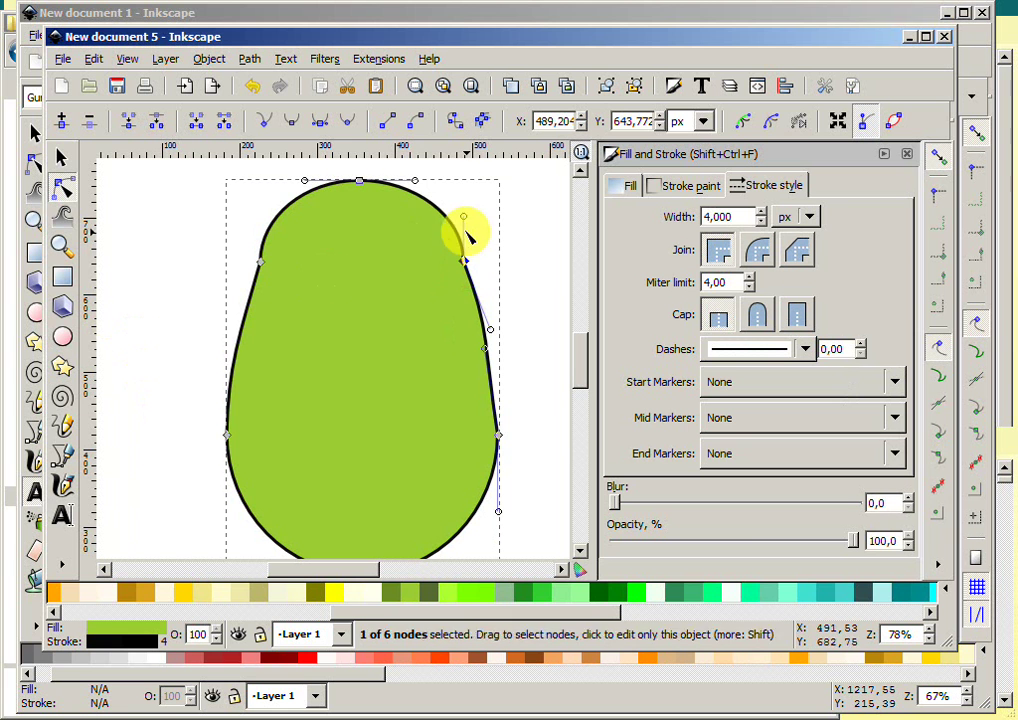
pyautogui.moveTo(463, 220); pyautogui.dragTo(458, 219)
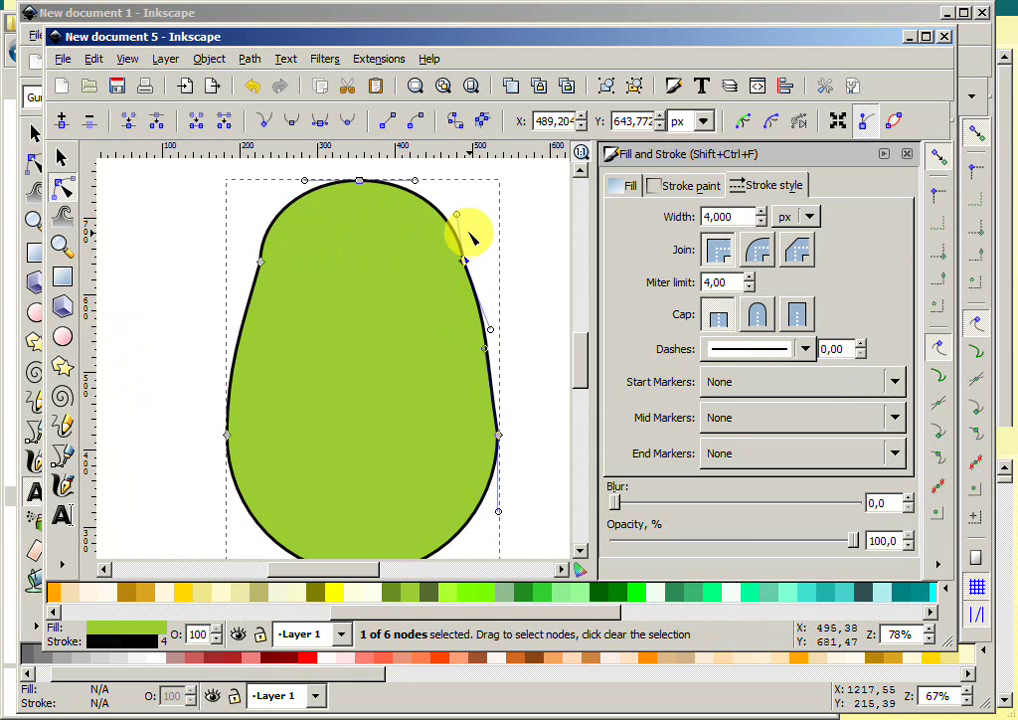
pyautogui.click(457, 217)
pyautogui.press('Escape')
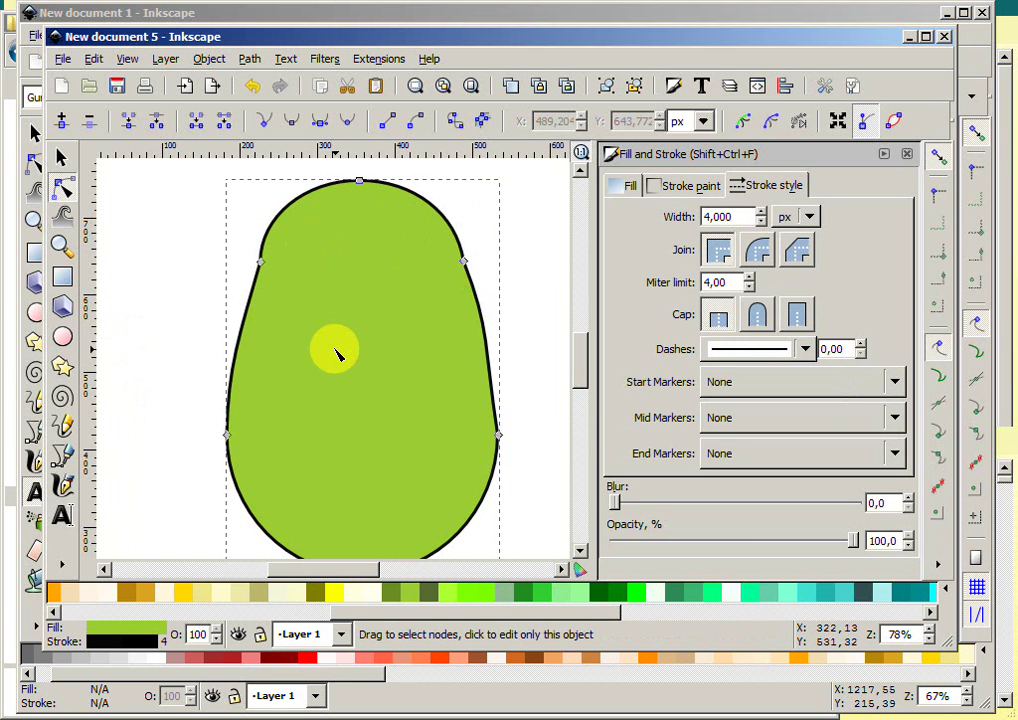
pyautogui.click(193, 286)
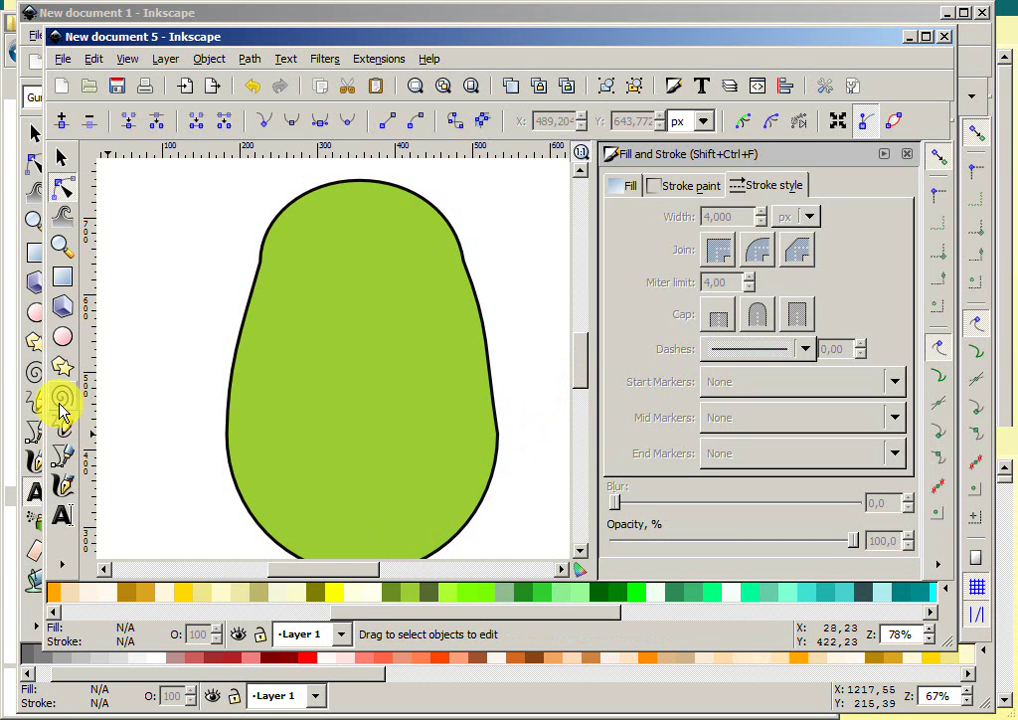
pyautogui.click(582, 373)
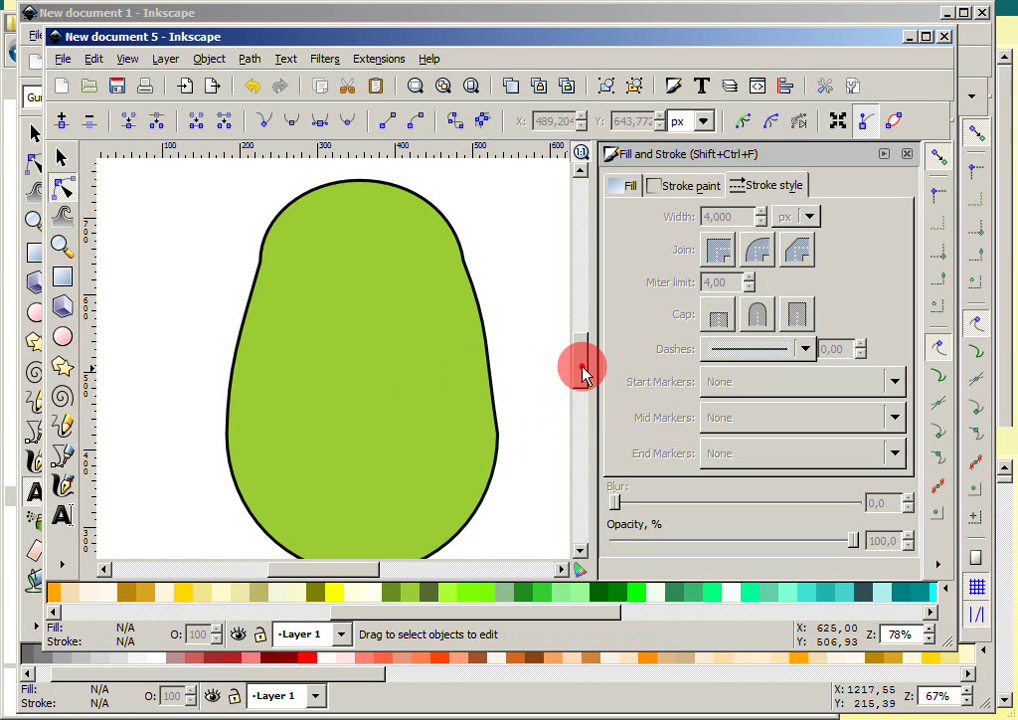
pyautogui.moveTo(582, 373); pyautogui.dragTo(583, 350)
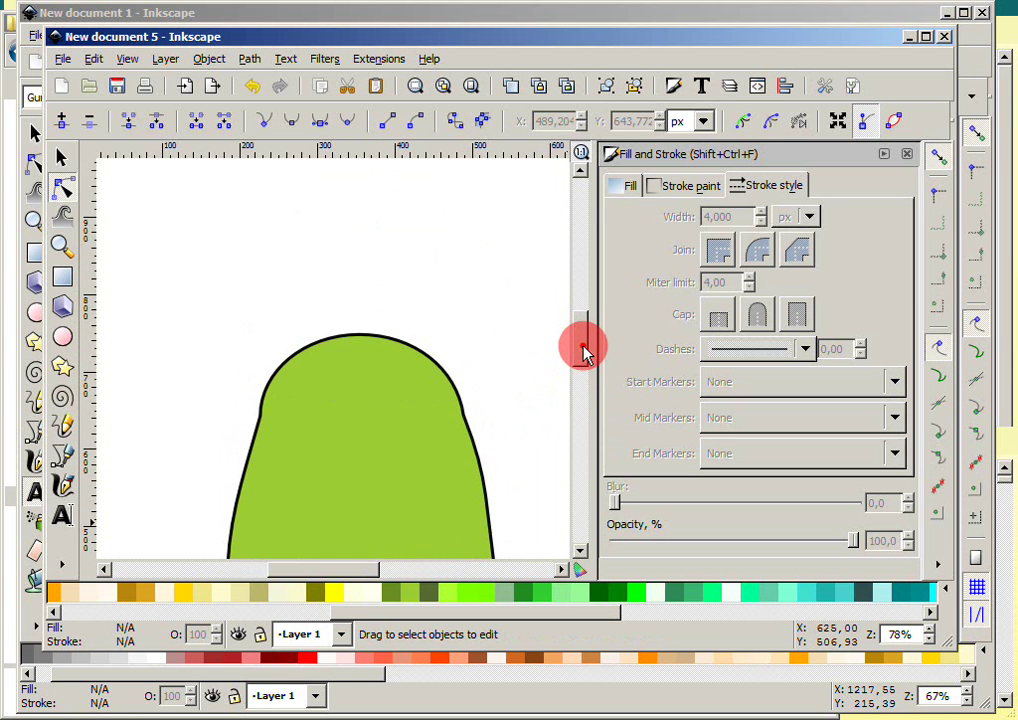
pyautogui.moveTo(583, 347); pyautogui.dragTo(583, 372)
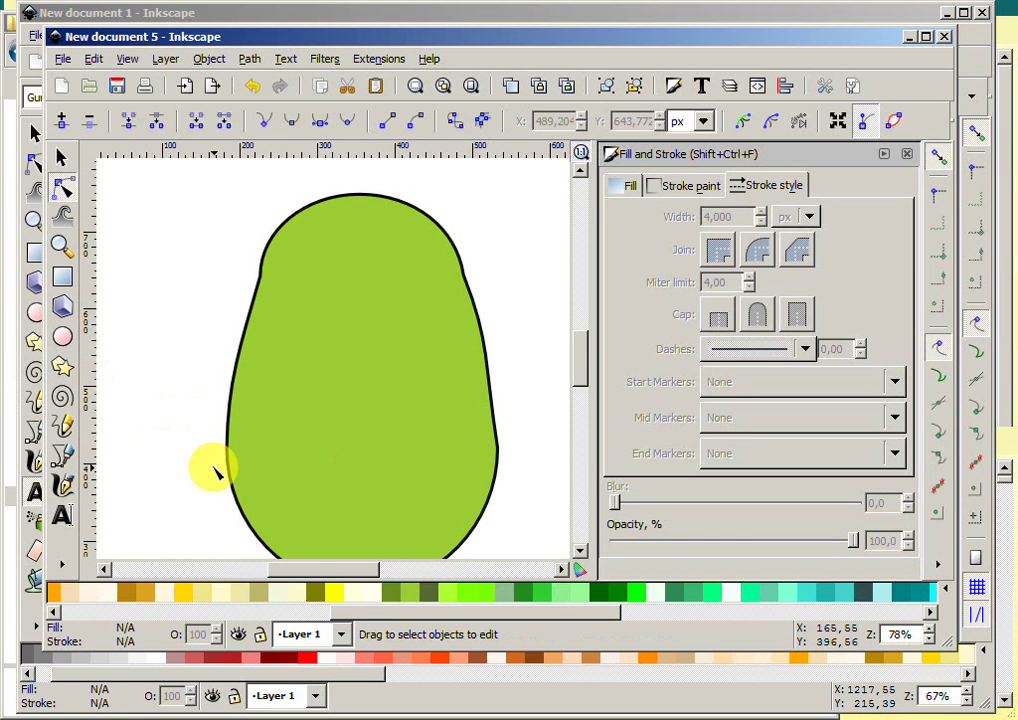
pyautogui.moveTo(586, 365); pyautogui.dragTo(584, 370)
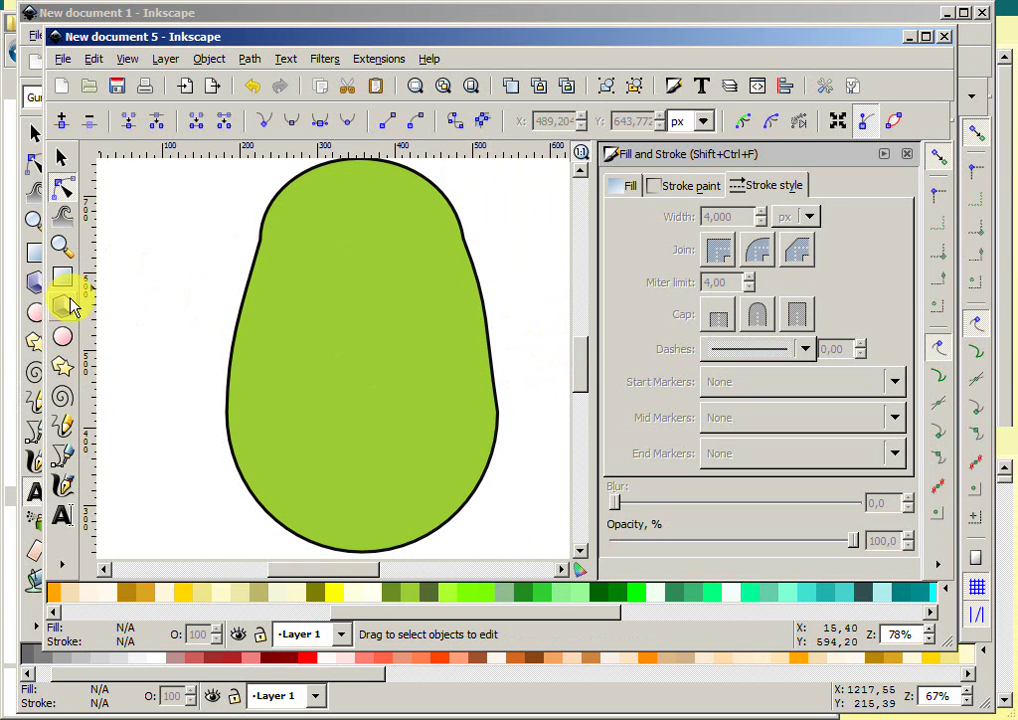
# - Draw a khaki-filled face circle in the upper part of the green body
pyautogui.click(62, 337)
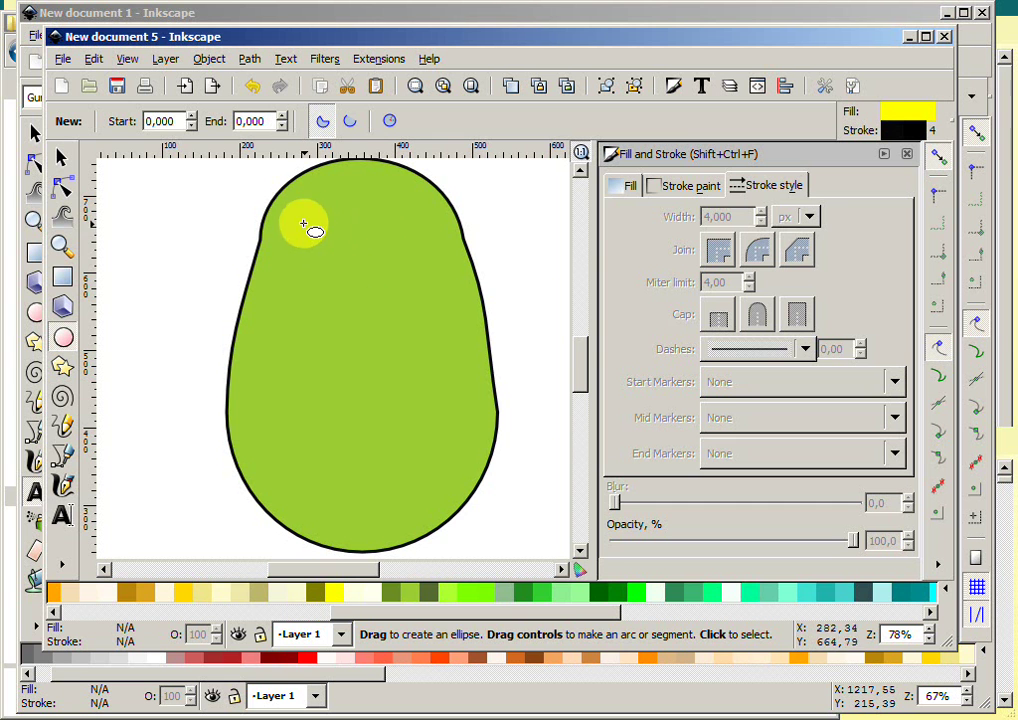
pyautogui.moveTo(305, 213)
pyautogui.mouseDown()
pyautogui.moveTo(374, 331)
pyautogui.moveTo(433, 347)
pyautogui.mouseUp()
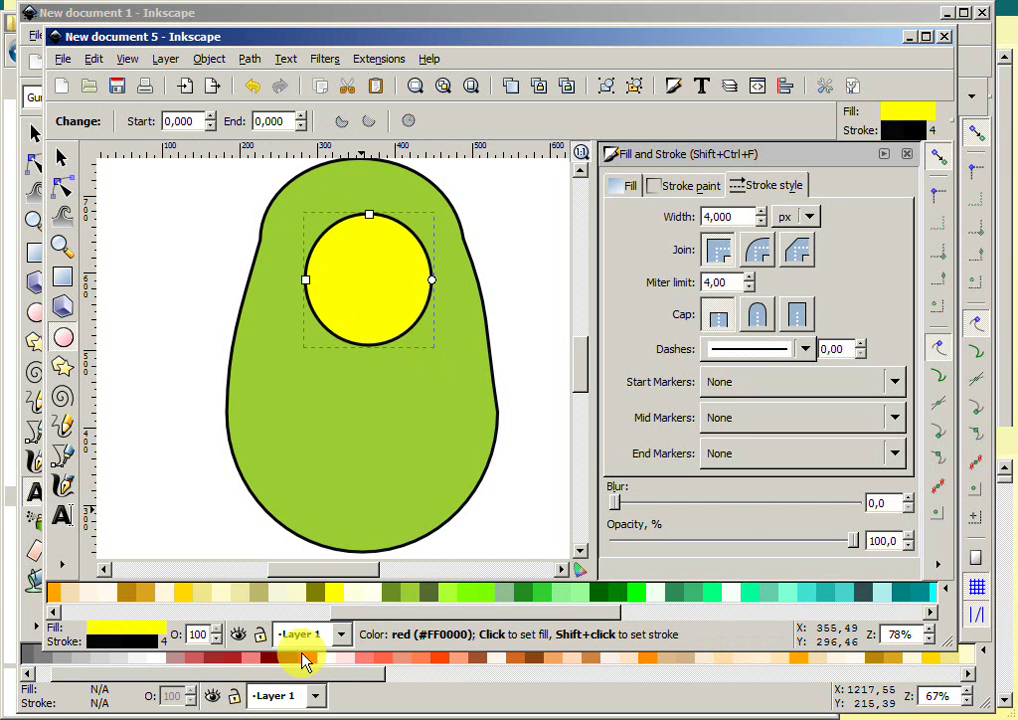
pyautogui.click(246, 595)
pyautogui.click(205, 597)
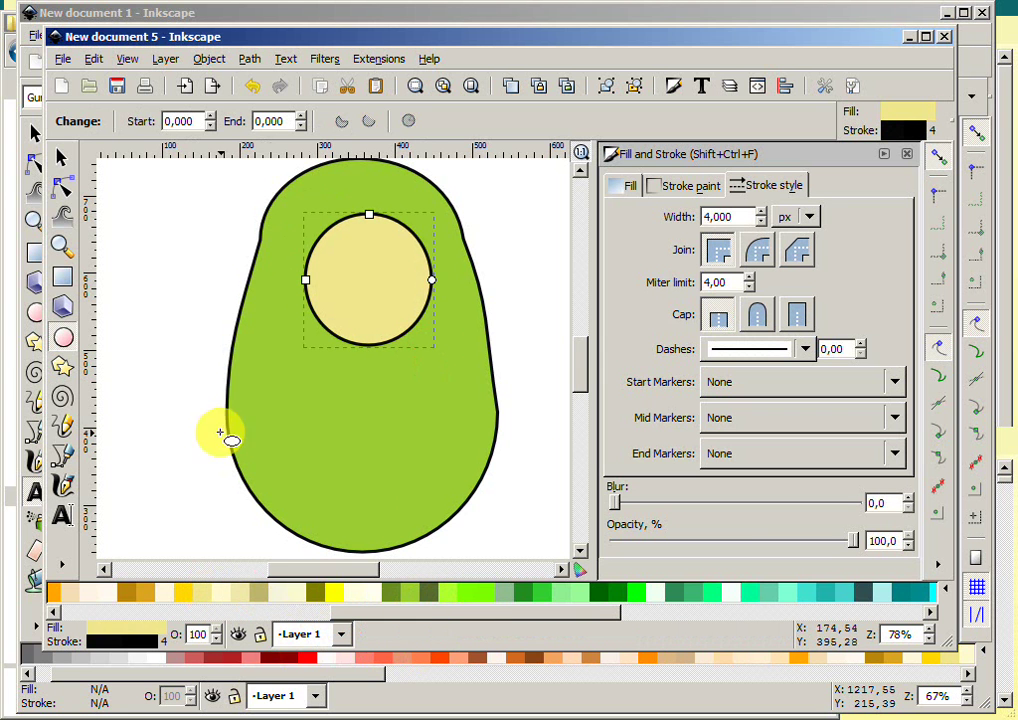
pyautogui.click(133, 237)
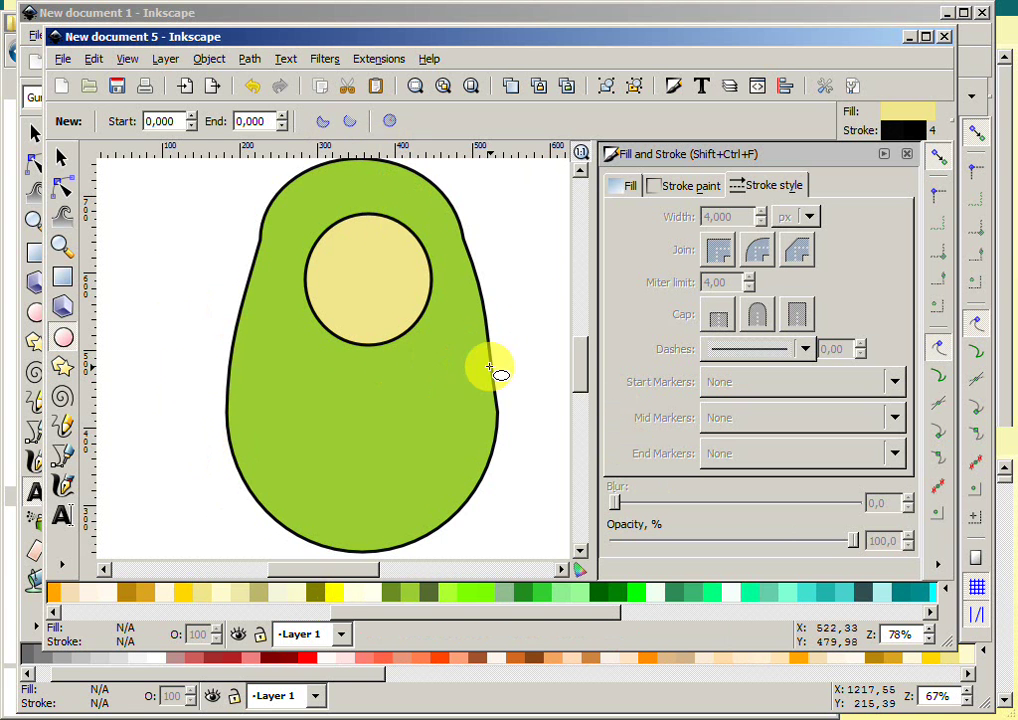
pyautogui.moveTo(585, 393); pyautogui.dragTo(586, 388)
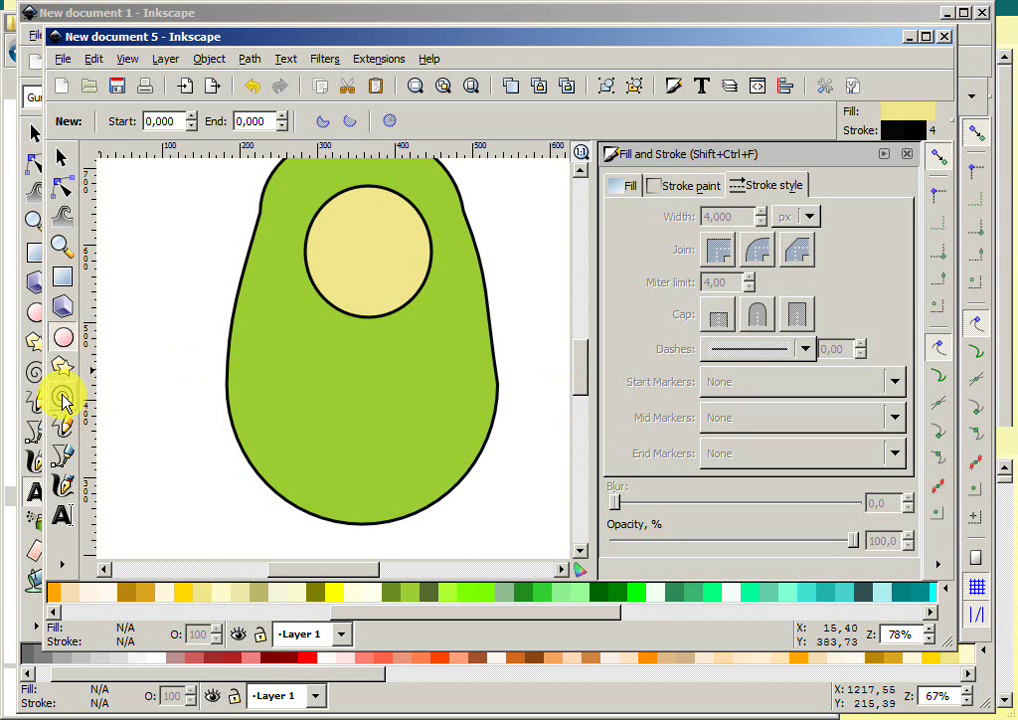
# - Draw a closed apron-shaped Bezier outline across the lower body, reaching past both sides
pyautogui.click(61, 453)
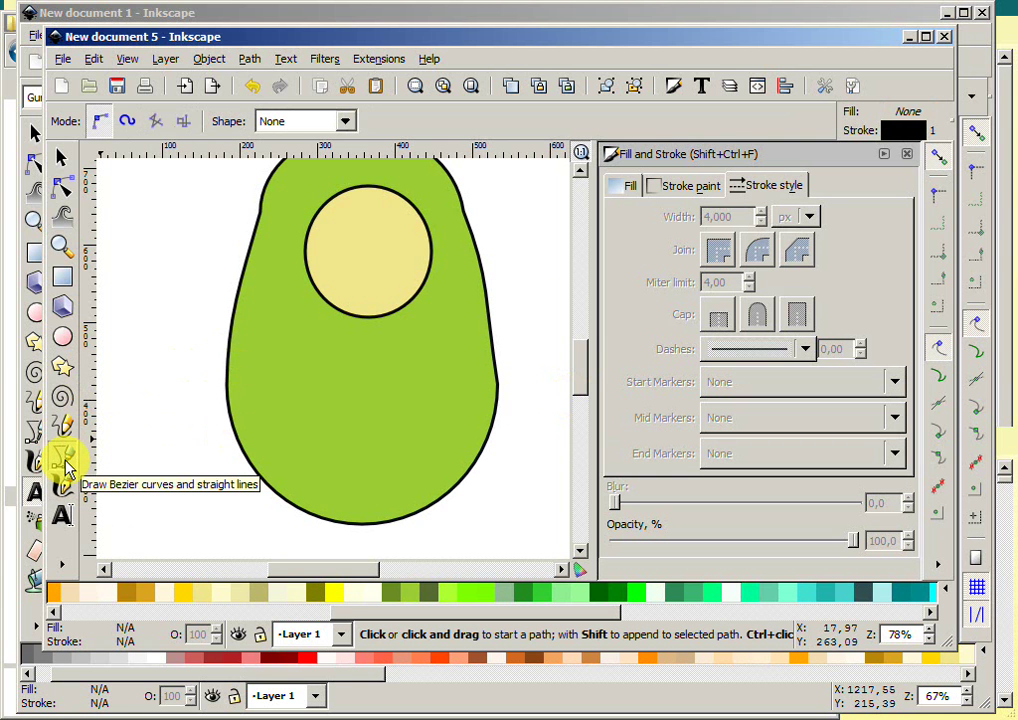
pyautogui.click(209, 347)
pyautogui.moveTo(230, 388); pyautogui.dragTo(299, 416)
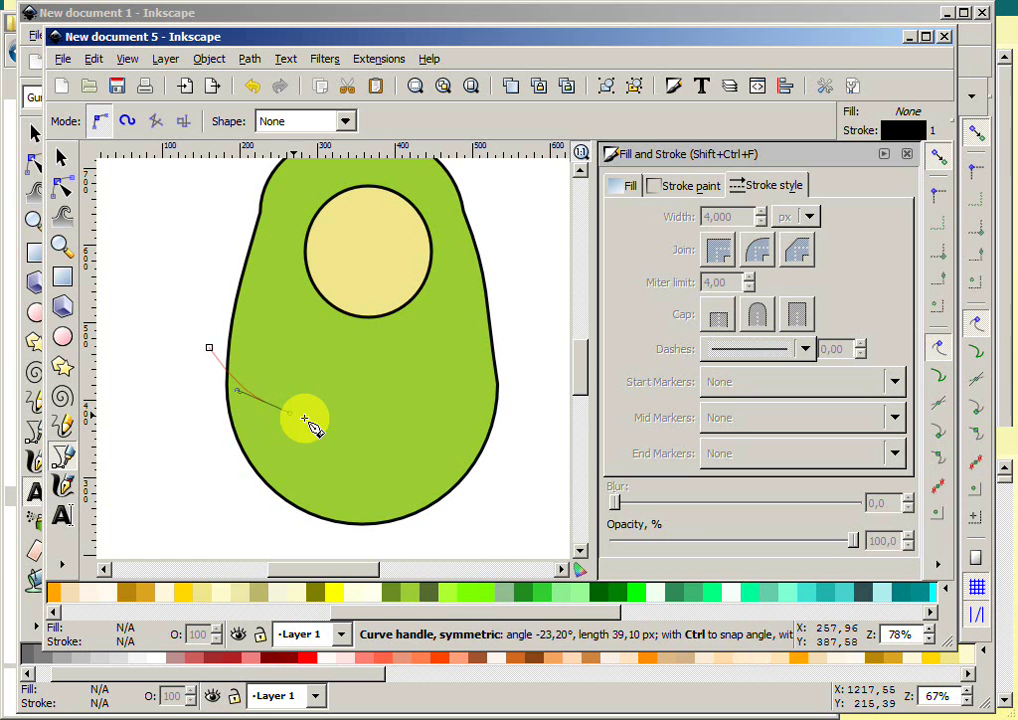
pyautogui.click(387, 424)
pyautogui.moveTo(483, 372); pyautogui.dragTo(502, 351)
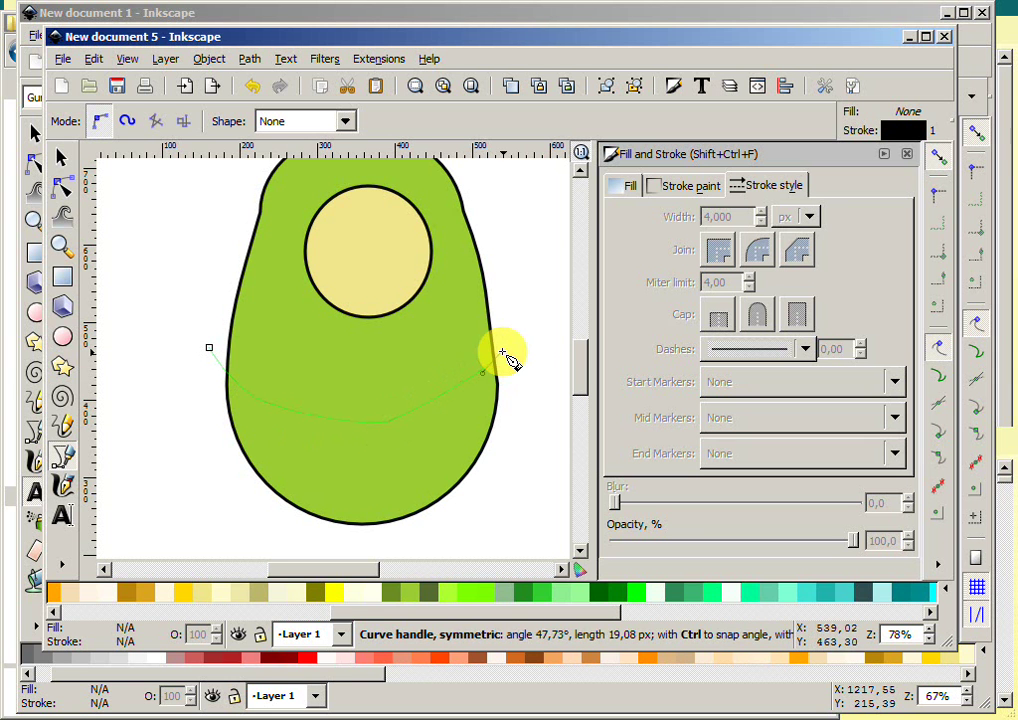
pyautogui.click(518, 346)
pyautogui.click(528, 437)
pyautogui.moveTo(493, 522); pyautogui.dragTo(474, 539)
pyautogui.moveTo(262, 537); pyautogui.dragTo(241, 532)
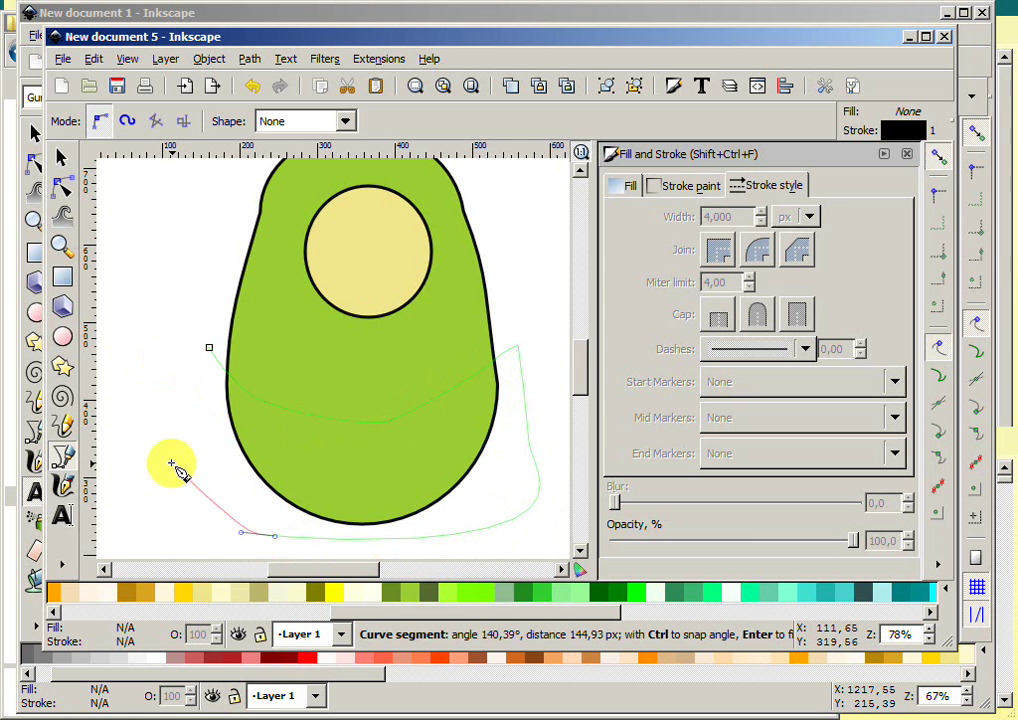
pyautogui.click(208, 348)
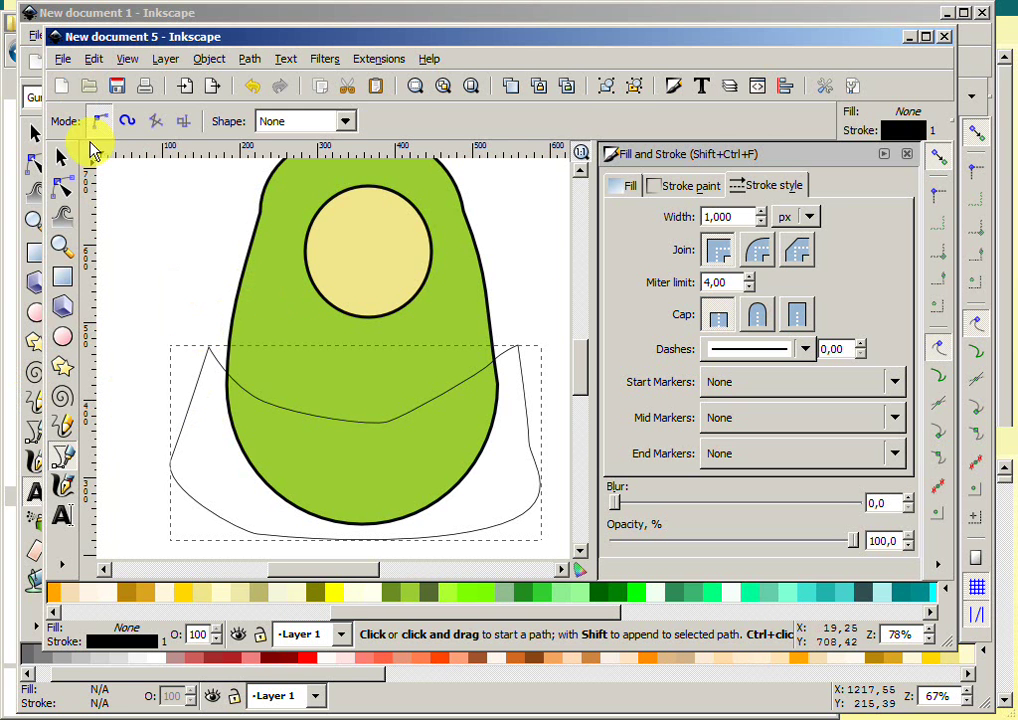
# - Divide the green body with the shawl path via Path > Division, then select its lower piece
pyautogui.click(62, 160)
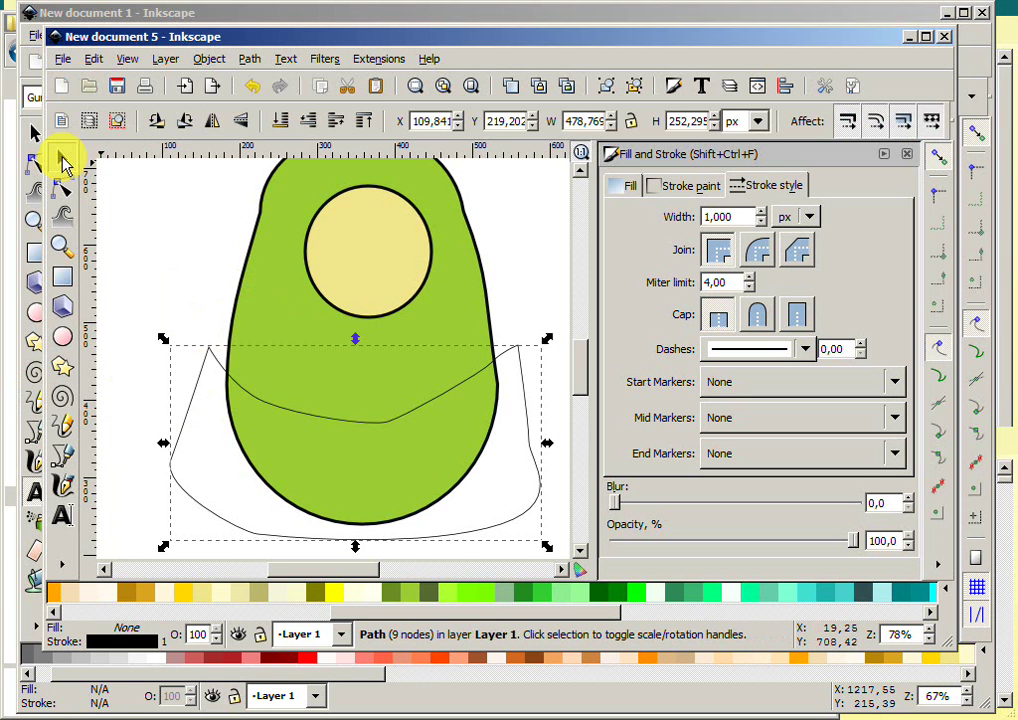
pyautogui.click(189, 411)
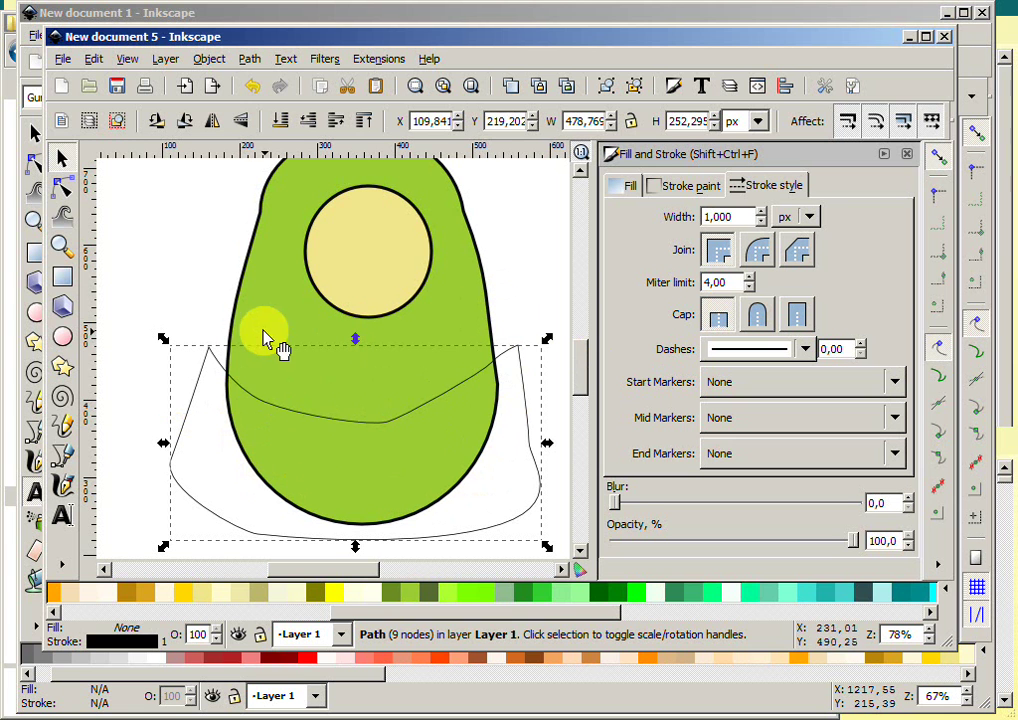
pyautogui.keyDown('shift'); pyautogui.click(252, 276); pyautogui.keyUp('shift')
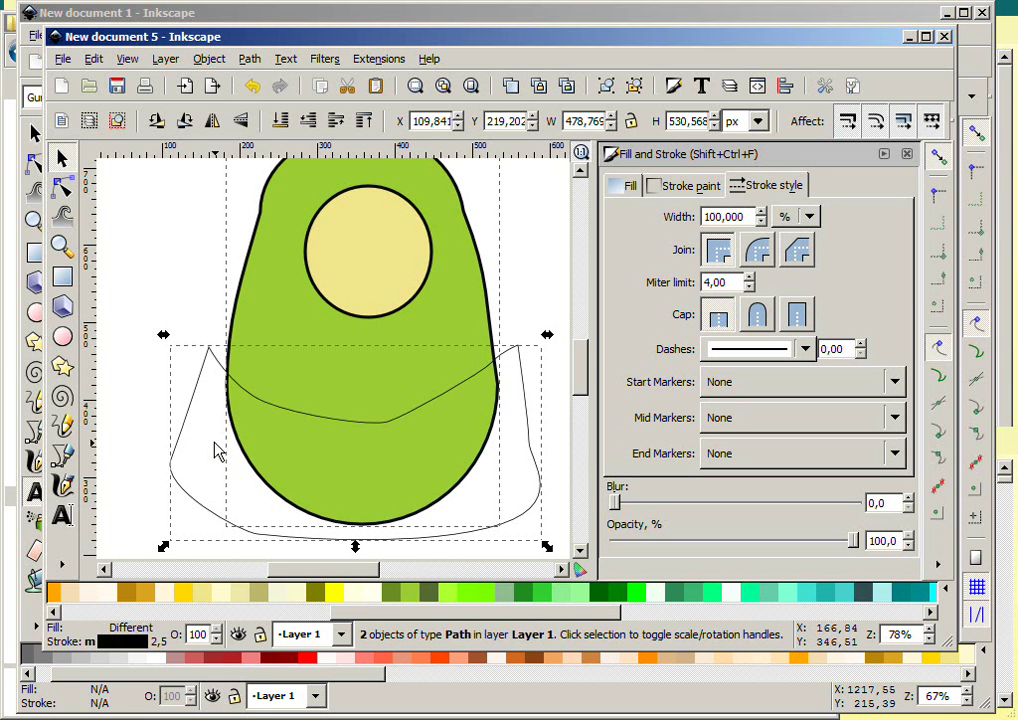
pyautogui.click(249, 60)
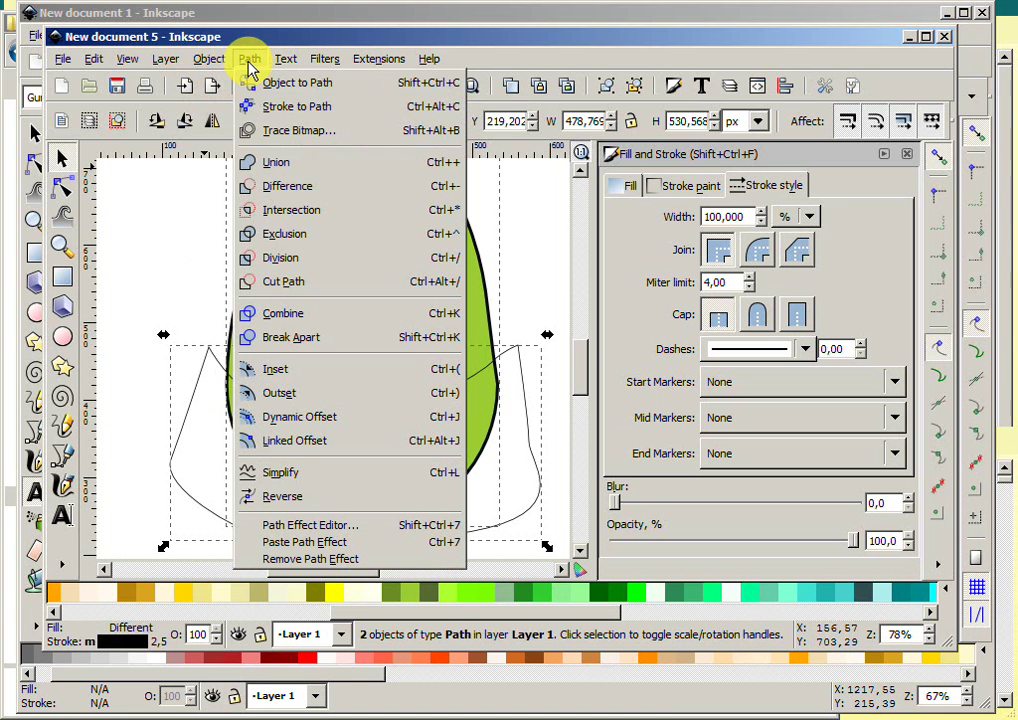
pyautogui.click(244, 262)
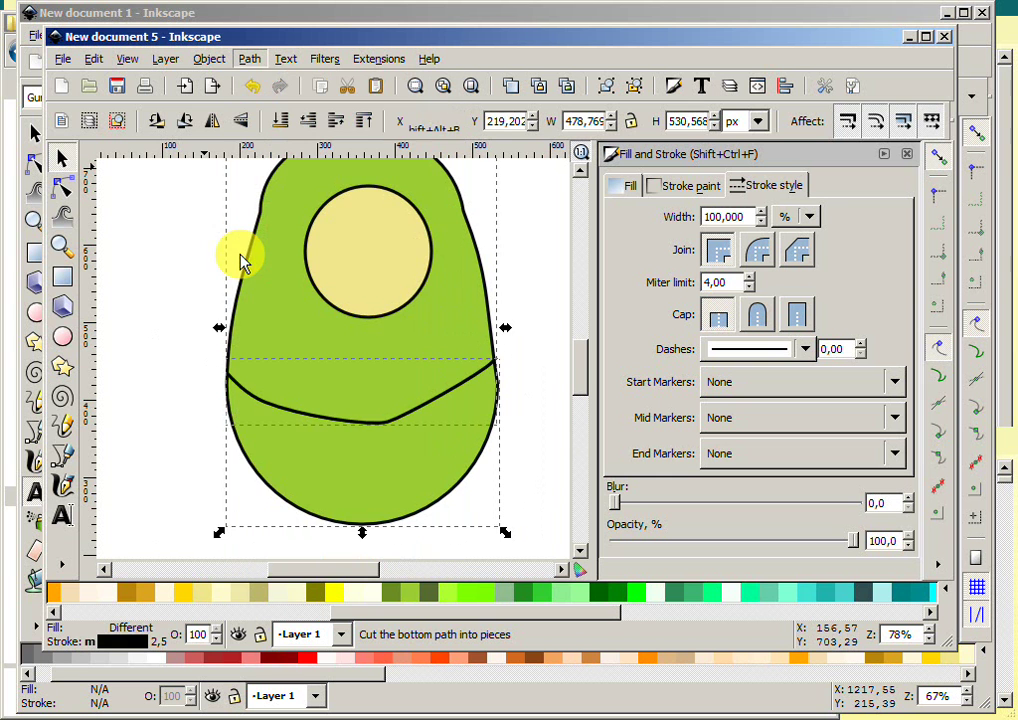
pyautogui.click(116, 375)
pyautogui.click(275, 464)
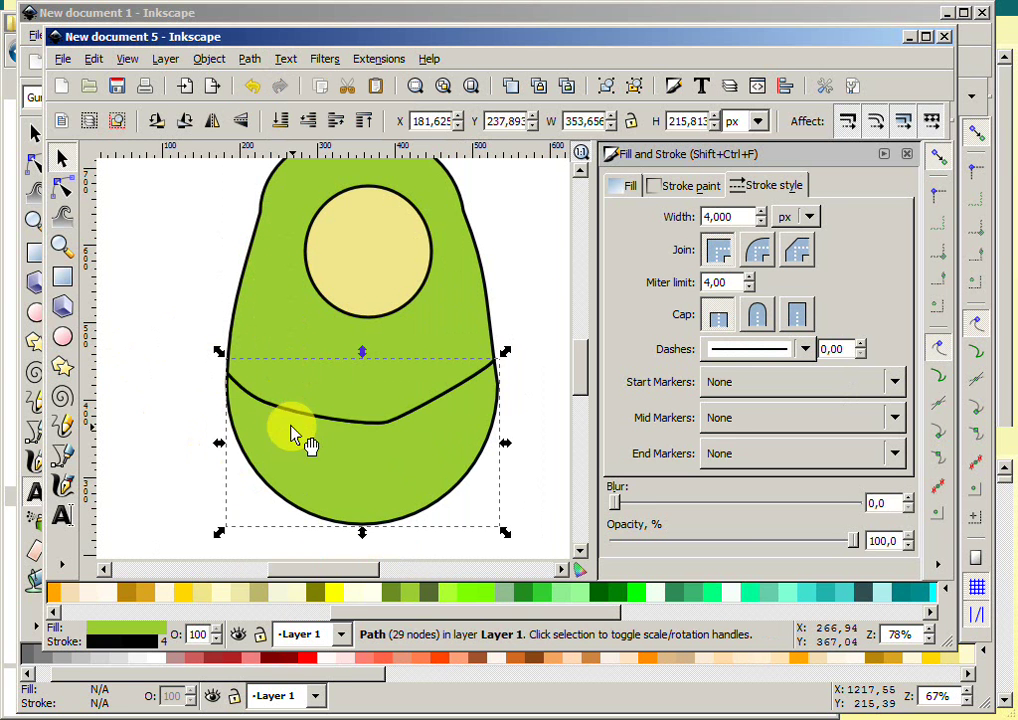
# - Fill the lower body piece yellow and the upper piece dark sea green
pyautogui.click(333, 592)
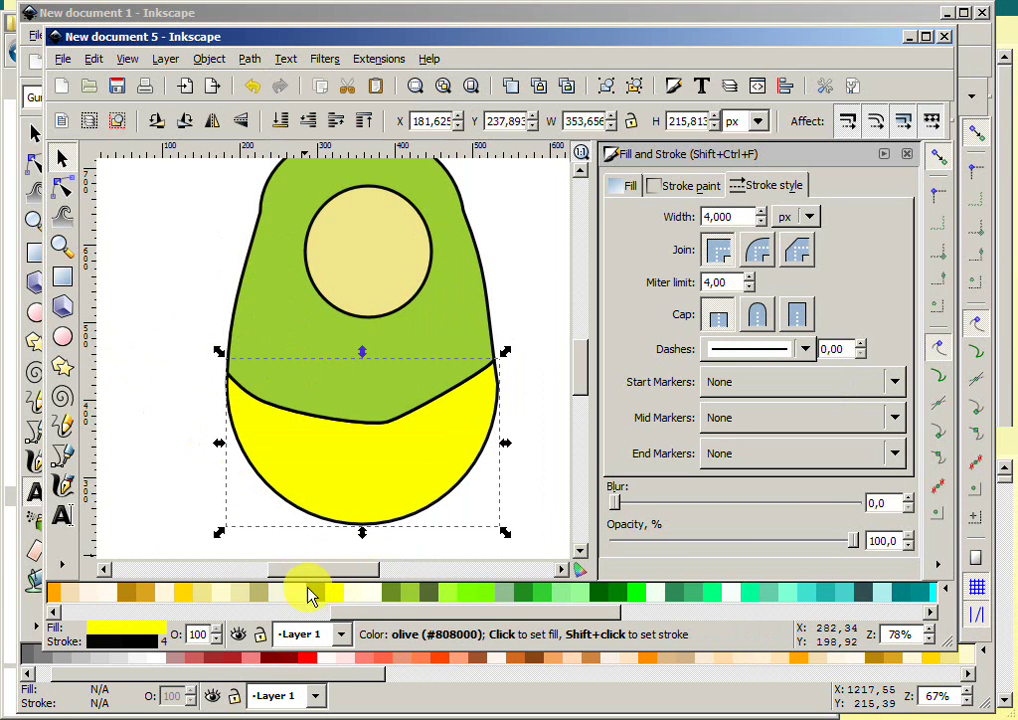
pyautogui.click(265, 295)
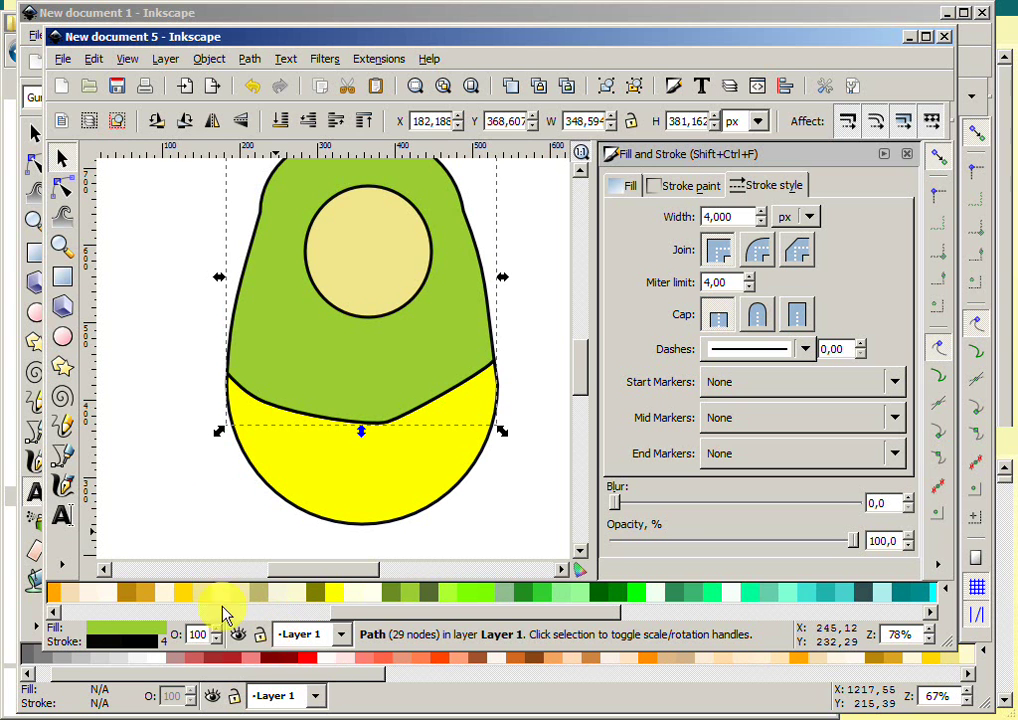
pyautogui.click(507, 605)
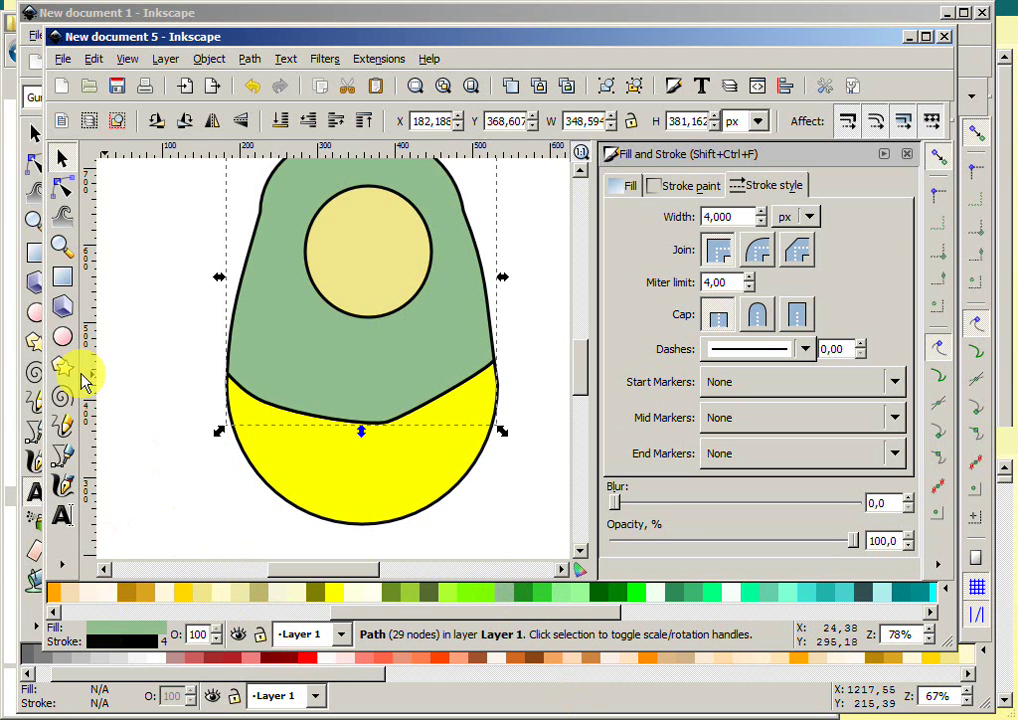
pyautogui.click(143, 413)
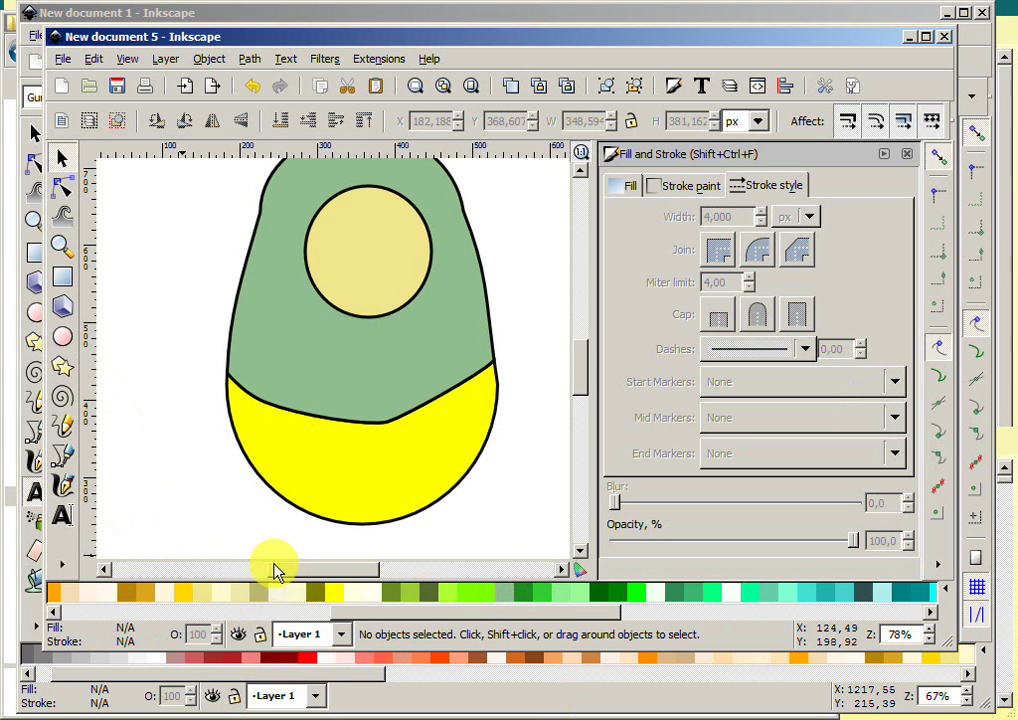
pyautogui.click(307, 505)
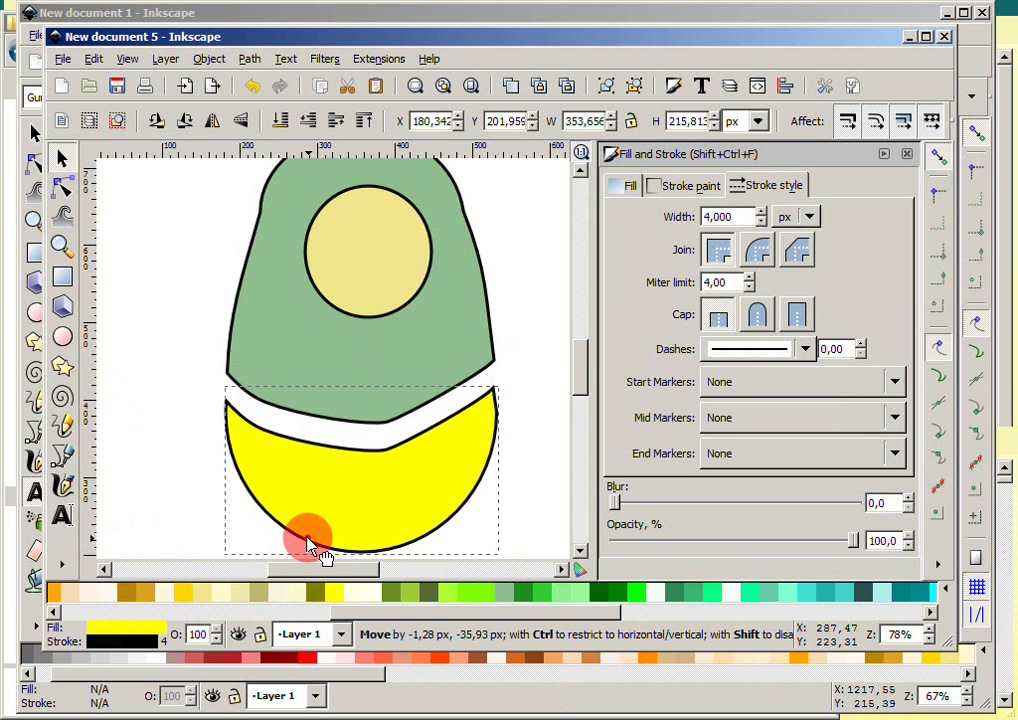
pyautogui.moveTo(309, 508); pyautogui.dragTo(311, 521)
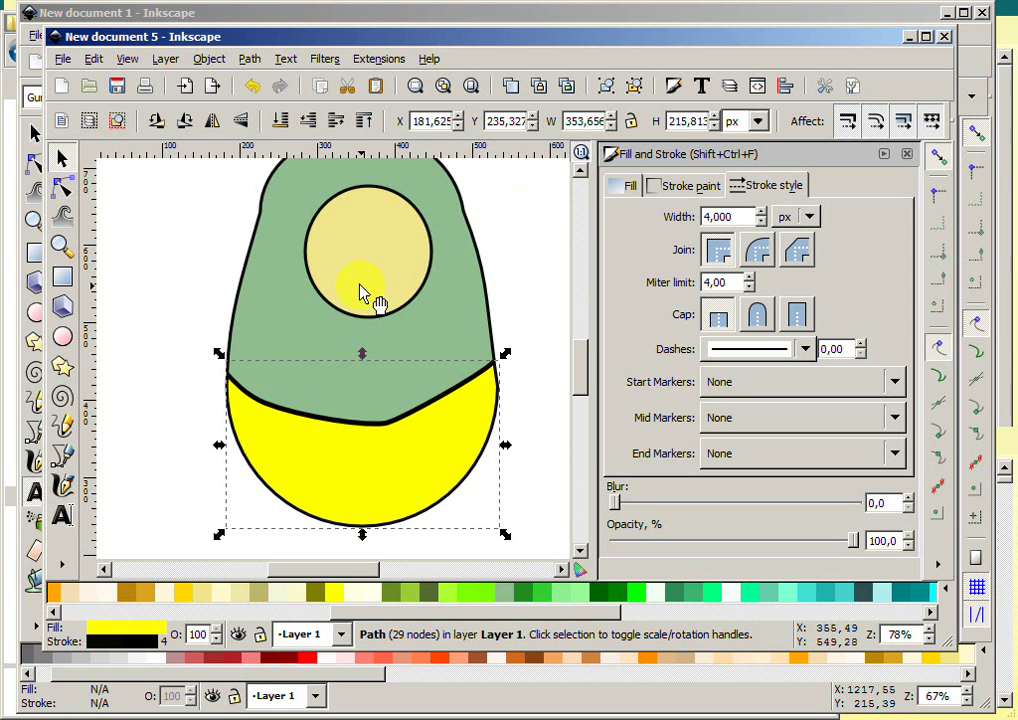
pyautogui.click(580, 349)
pyautogui.moveTo(580, 349); pyautogui.dragTo(583, 341)
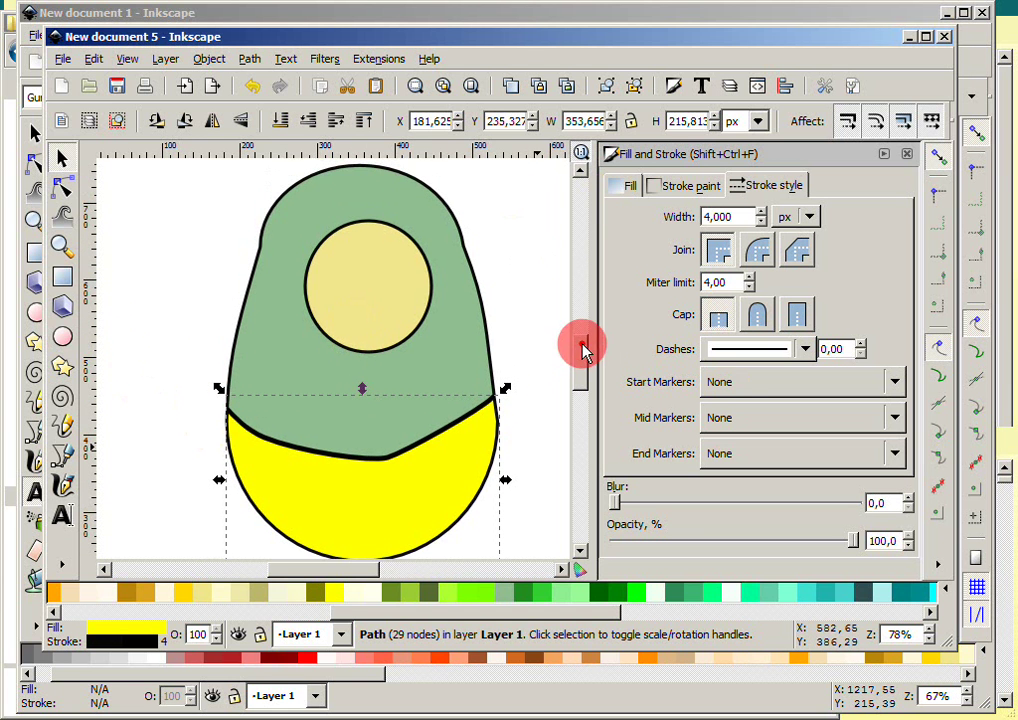
# - Restore the Lexía 3 window and move it aside to reveal the doll
pyautogui.click(62, 337)
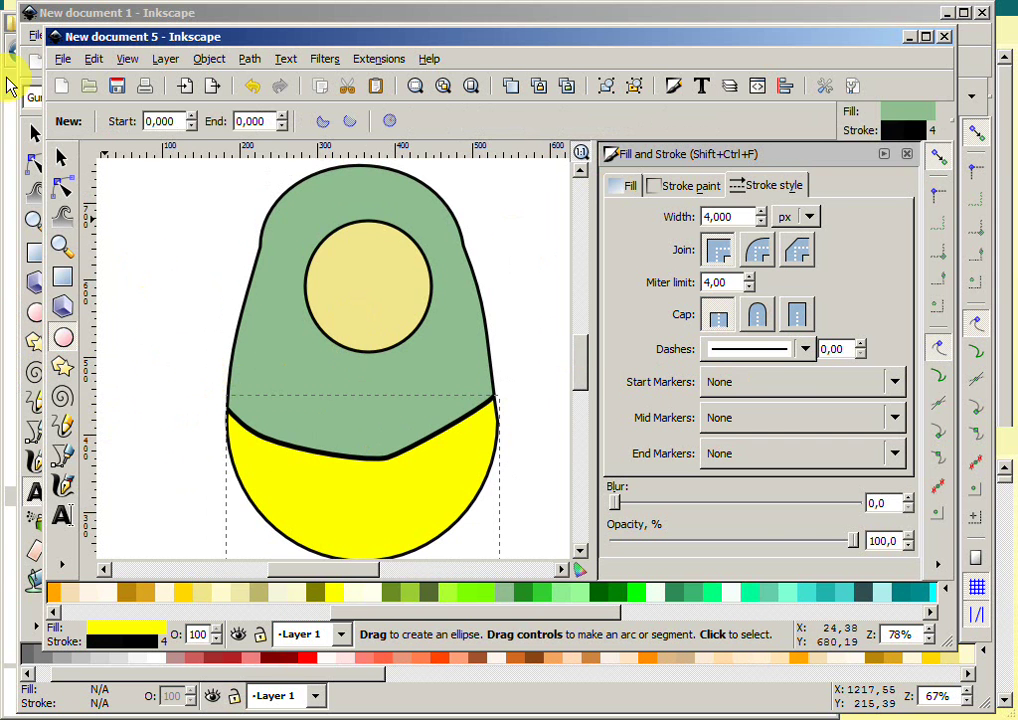
pyautogui.click(33, 122)
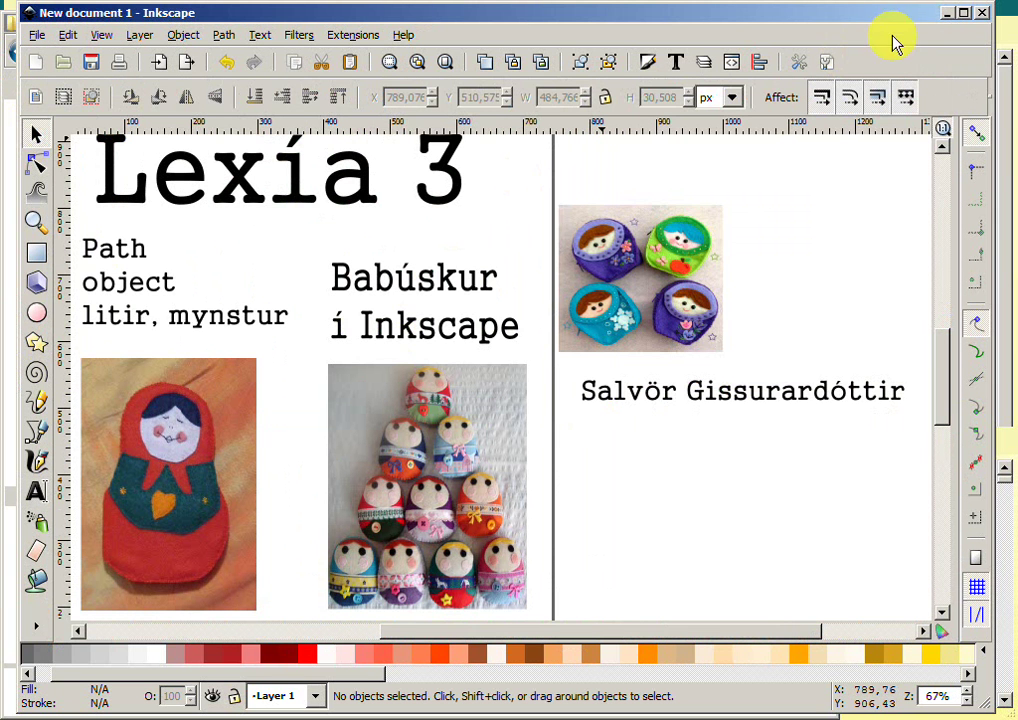
pyautogui.click(963, 12)
pyautogui.moveTo(897, 229); pyautogui.dragTo(893, 697)
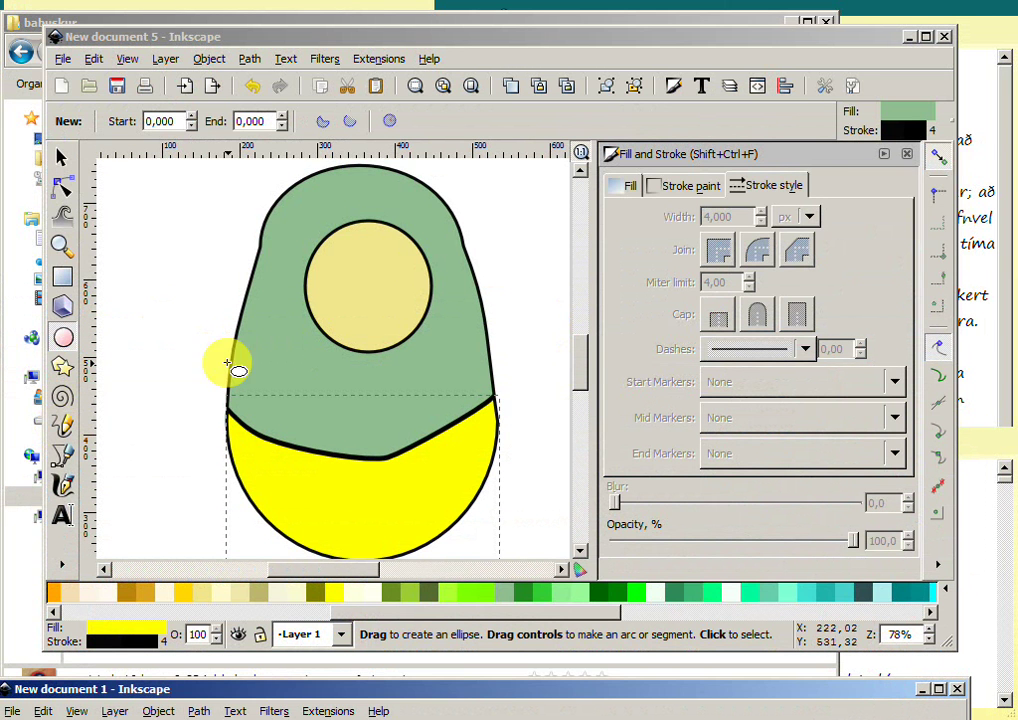
# - Drag the yellow face circle off the body to the page's top-left
pyautogui.click(61, 158)
pyautogui.click(350, 289)
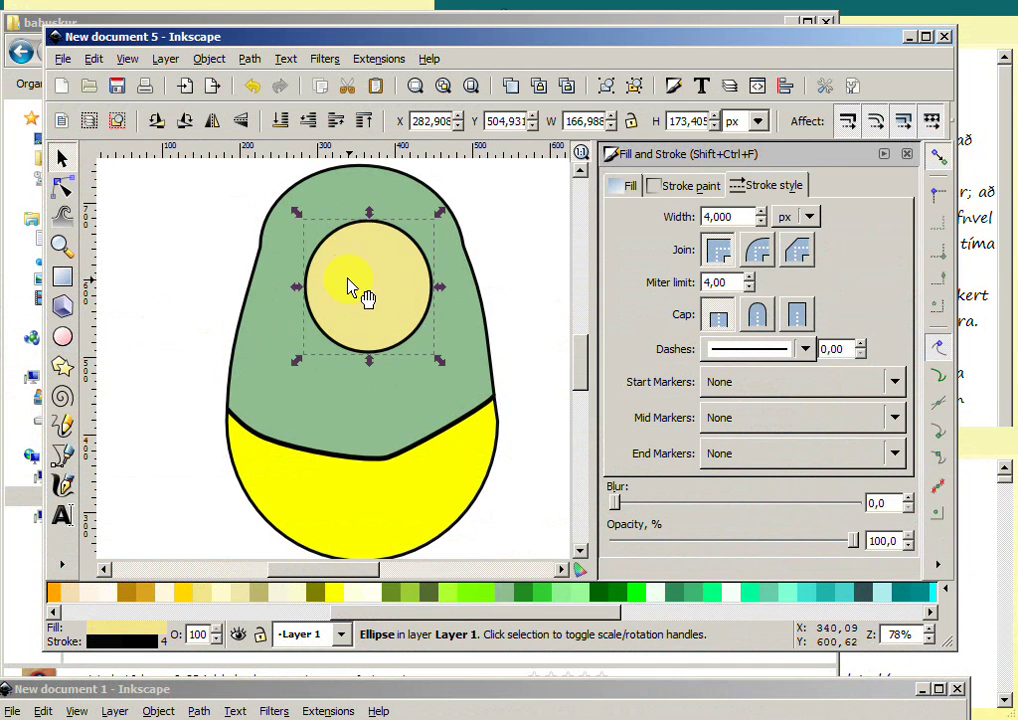
pyautogui.moveTo(350, 289)
pyautogui.mouseDown()
pyautogui.moveTo(182, 289)
pyautogui.moveTo(155, 262)
pyautogui.moveTo(153, 239)
pyautogui.mouseUp()
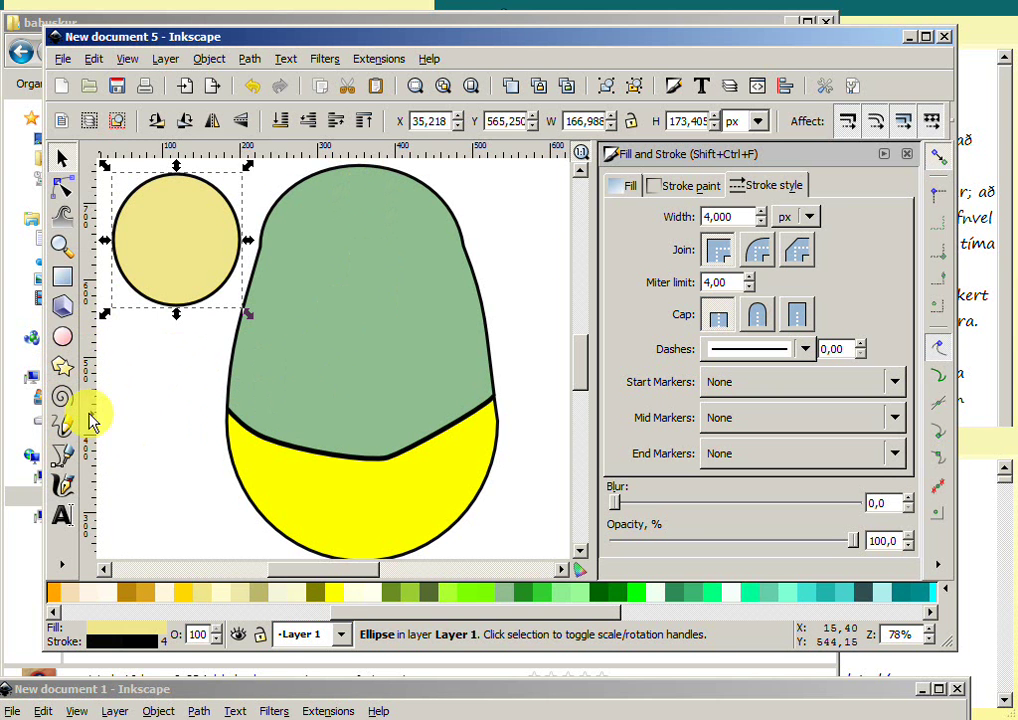
# - Draw a closed Bezier cutting path from the green shape's top to its left edge
pyautogui.click(62, 456)
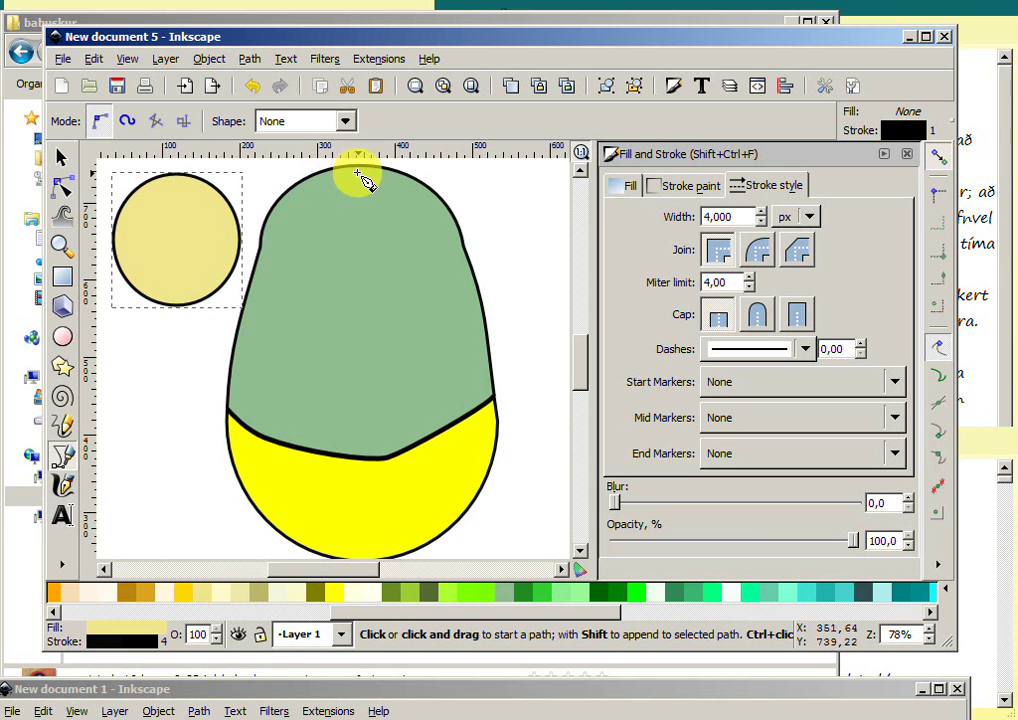
pyautogui.click(395, 170)
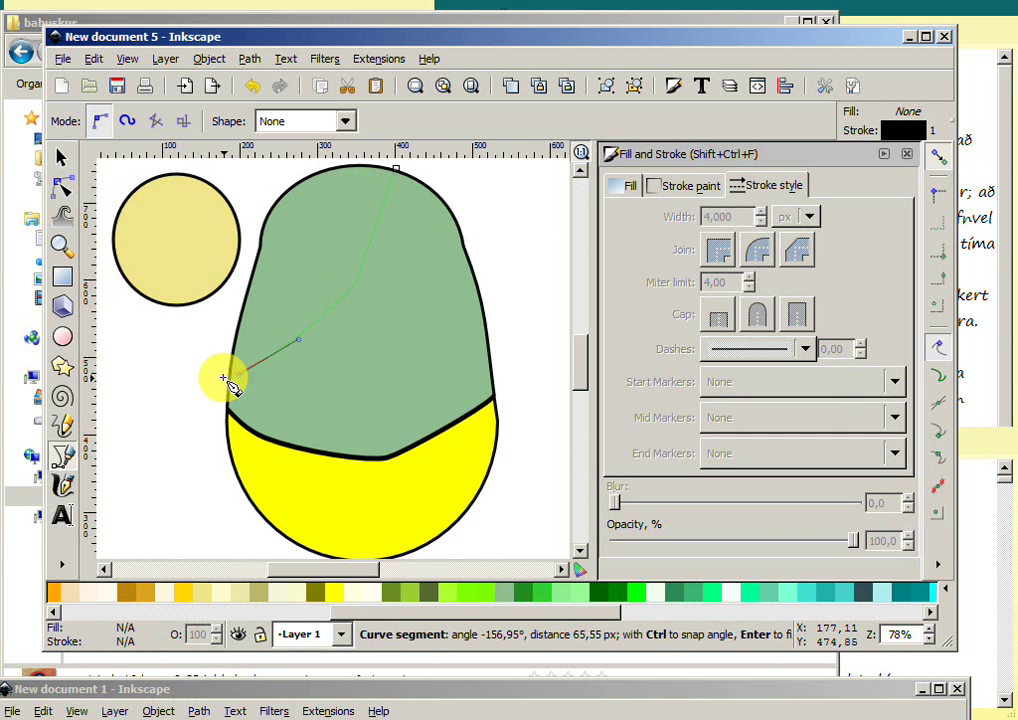
pyautogui.moveTo(211, 373); pyautogui.dragTo(211, 363)
pyautogui.moveTo(254, 189); pyautogui.dragTo(262, 183)
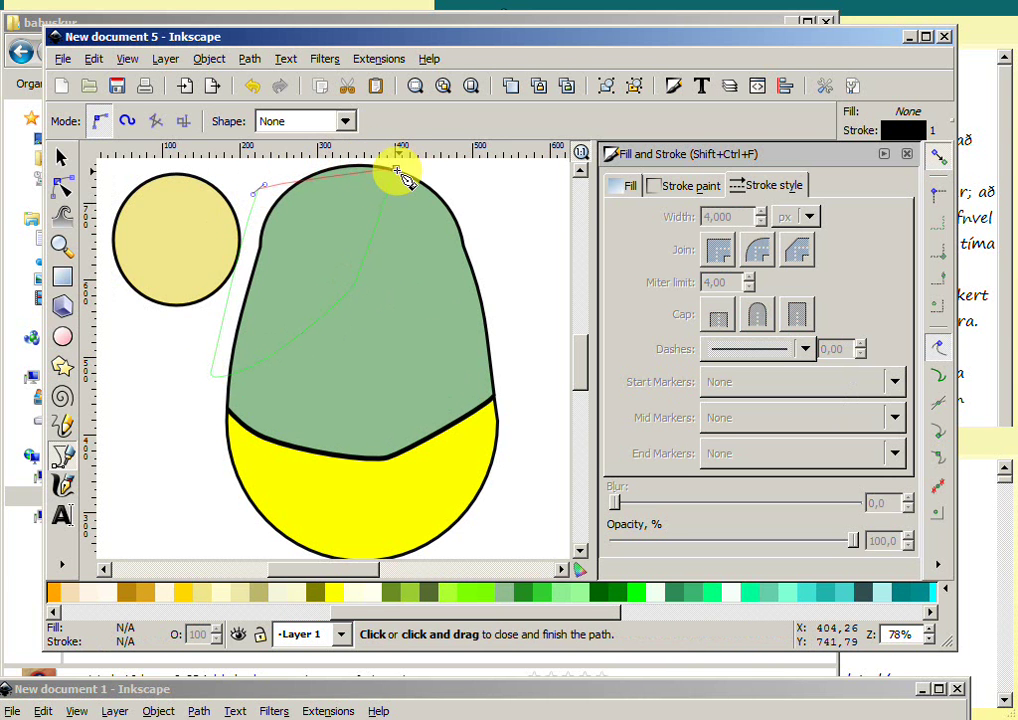
pyautogui.click(395, 170)
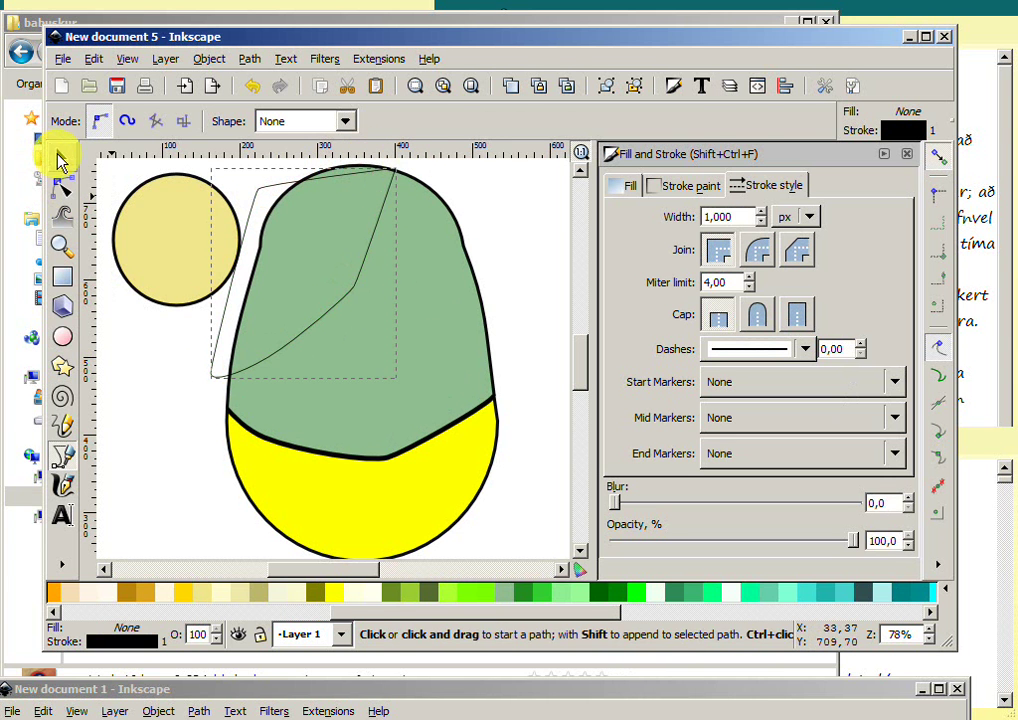
# - Select the cutting path with the green shape and apply Path > Division
pyautogui.click(61, 158)
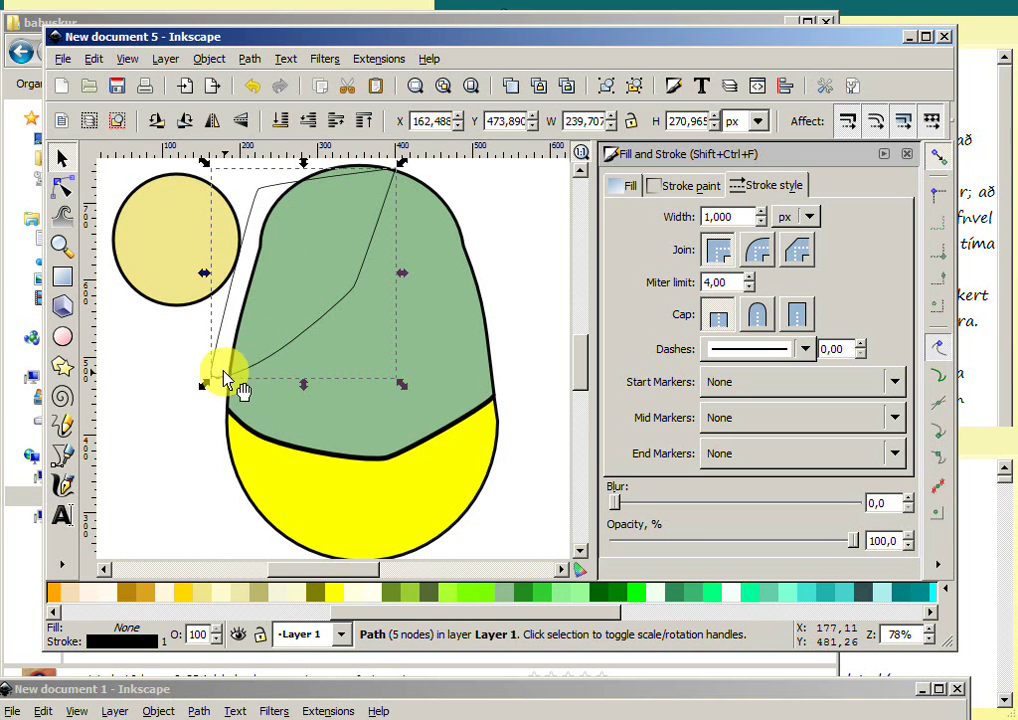
pyautogui.moveTo(222, 381); pyautogui.dragTo(229, 369)
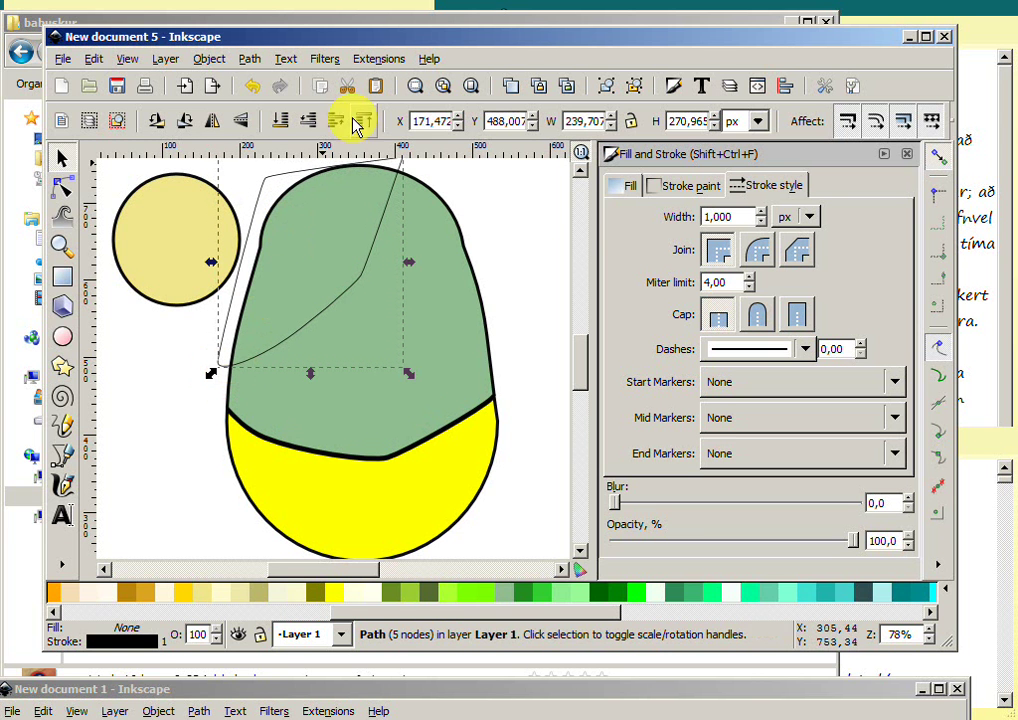
pyautogui.press('shift')
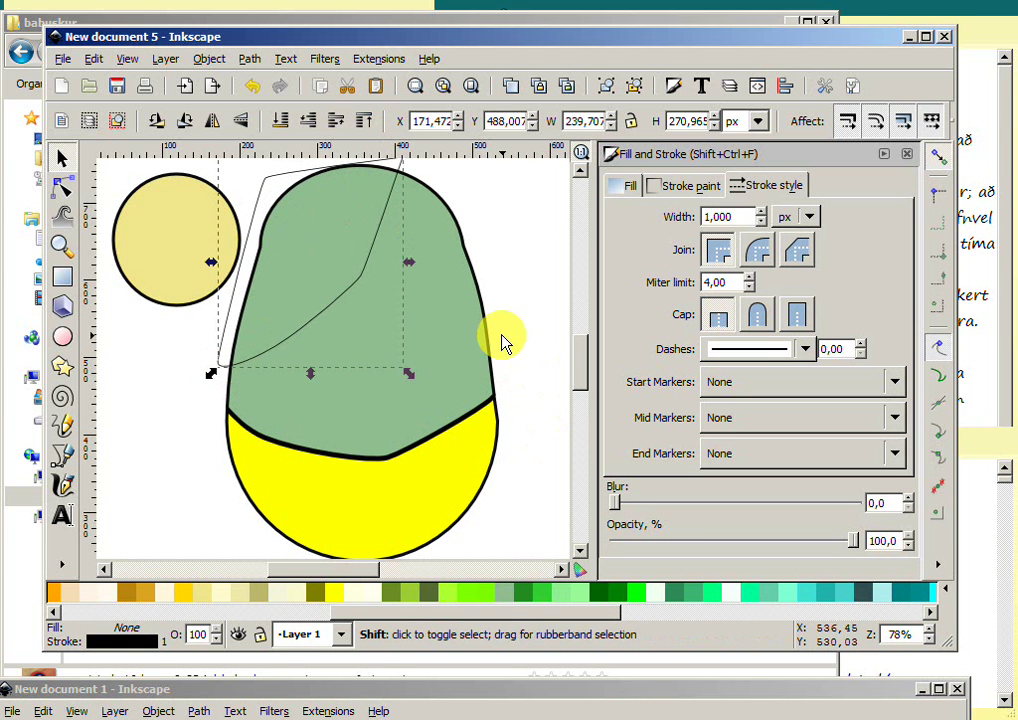
pyautogui.keyDown('shift'); pyautogui.click(492, 345); pyautogui.keyUp('shift')
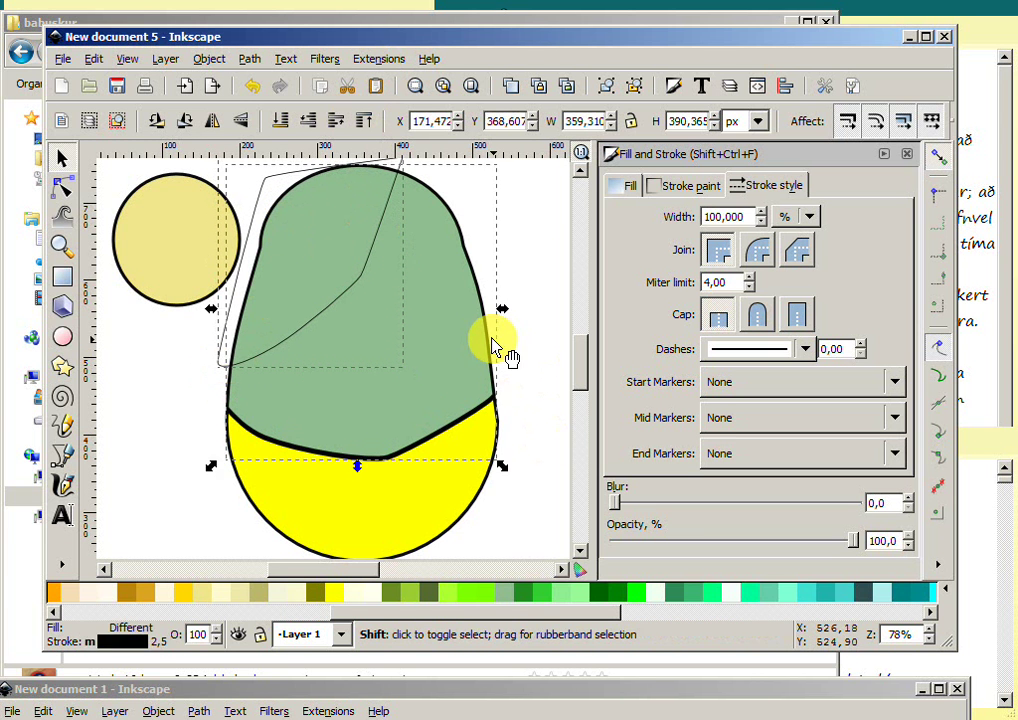
pyautogui.click(250, 60)
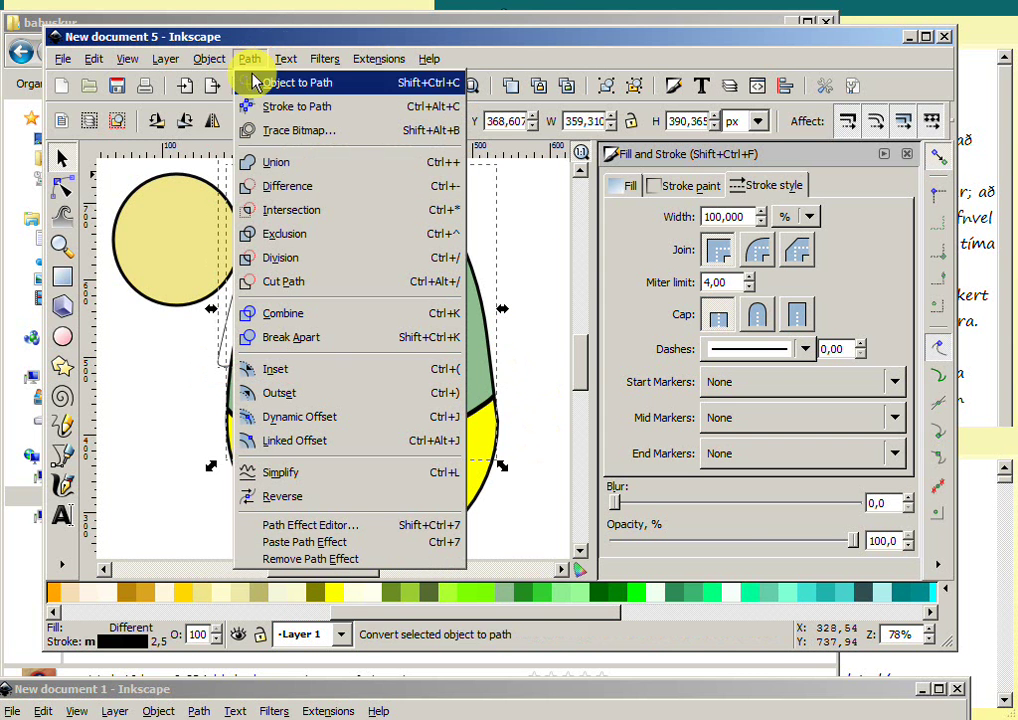
pyautogui.click(275, 258)
pyautogui.click(203, 362)
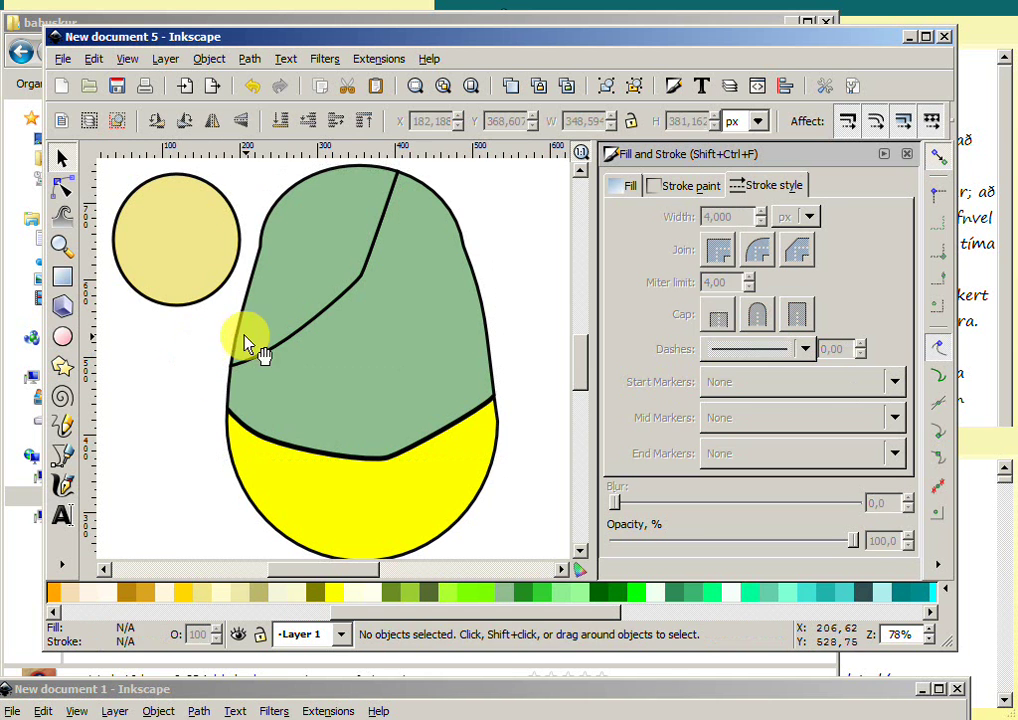
# - Draw a thin Pencil line running beside the top of the cut
pyautogui.click(264, 339)
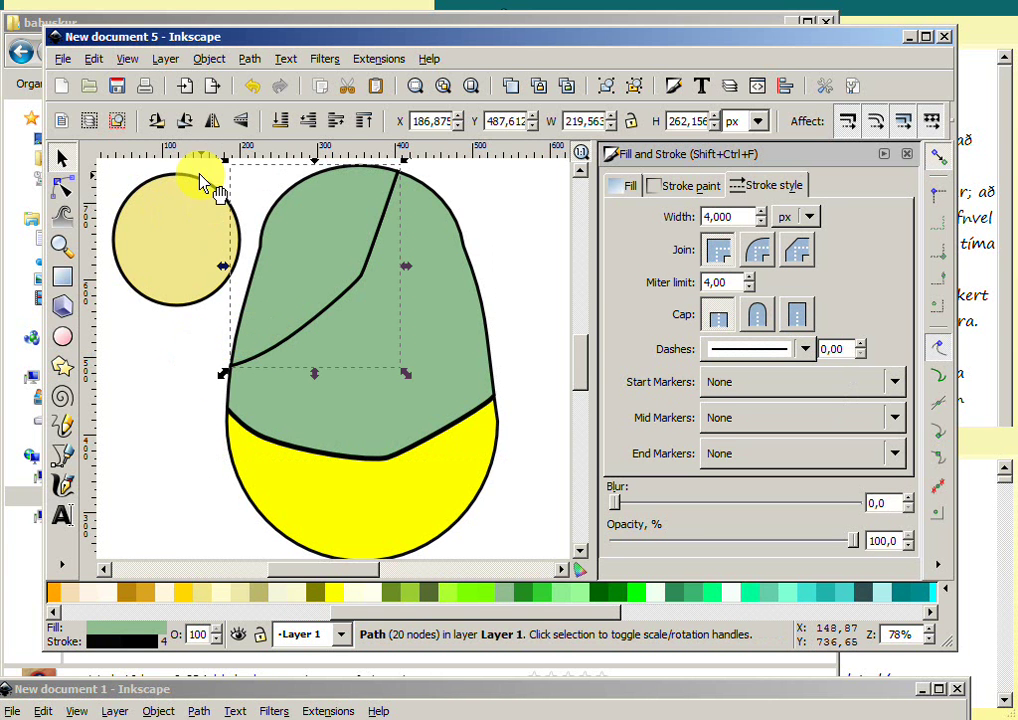
pyautogui.click(503, 373)
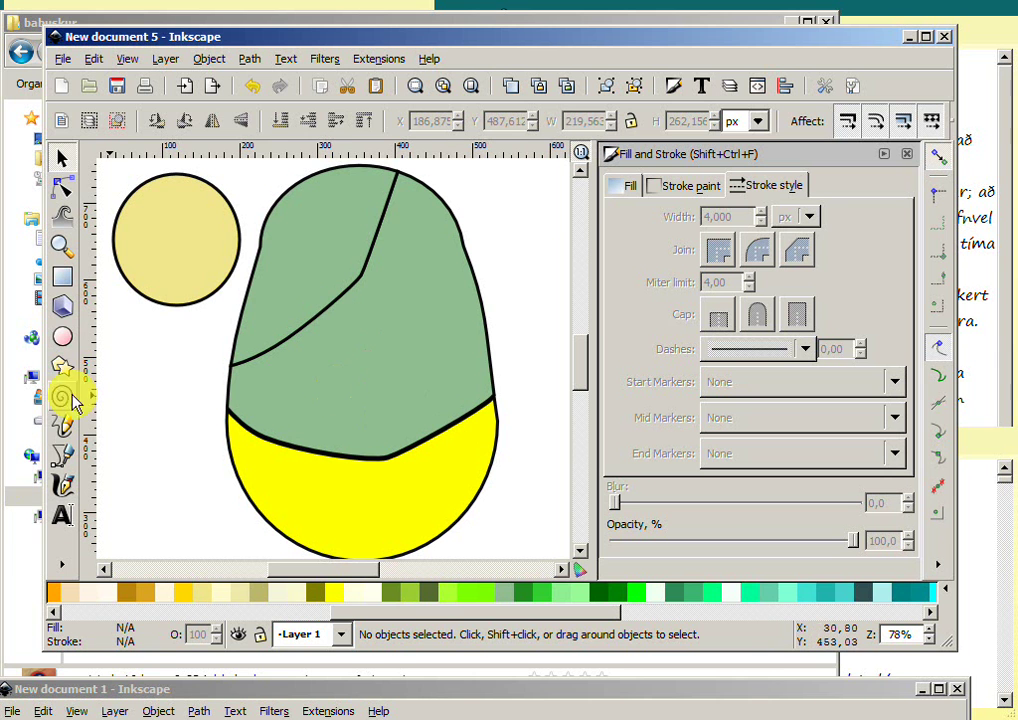
pyautogui.click(67, 426)
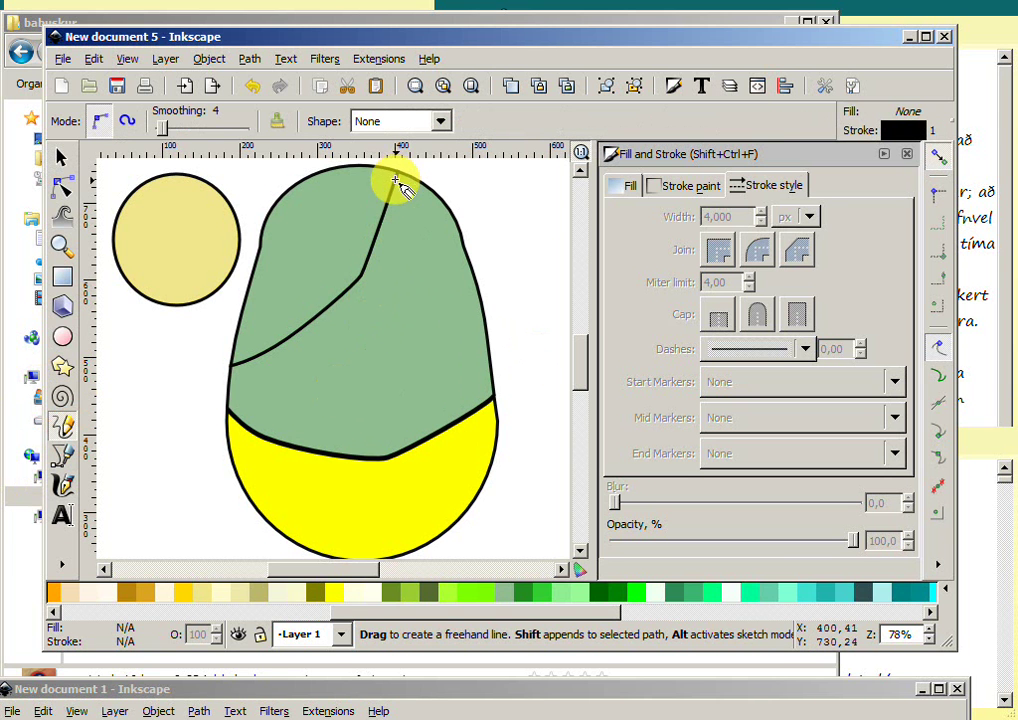
pyautogui.moveTo(379, 172); pyautogui.dragTo(362, 268)
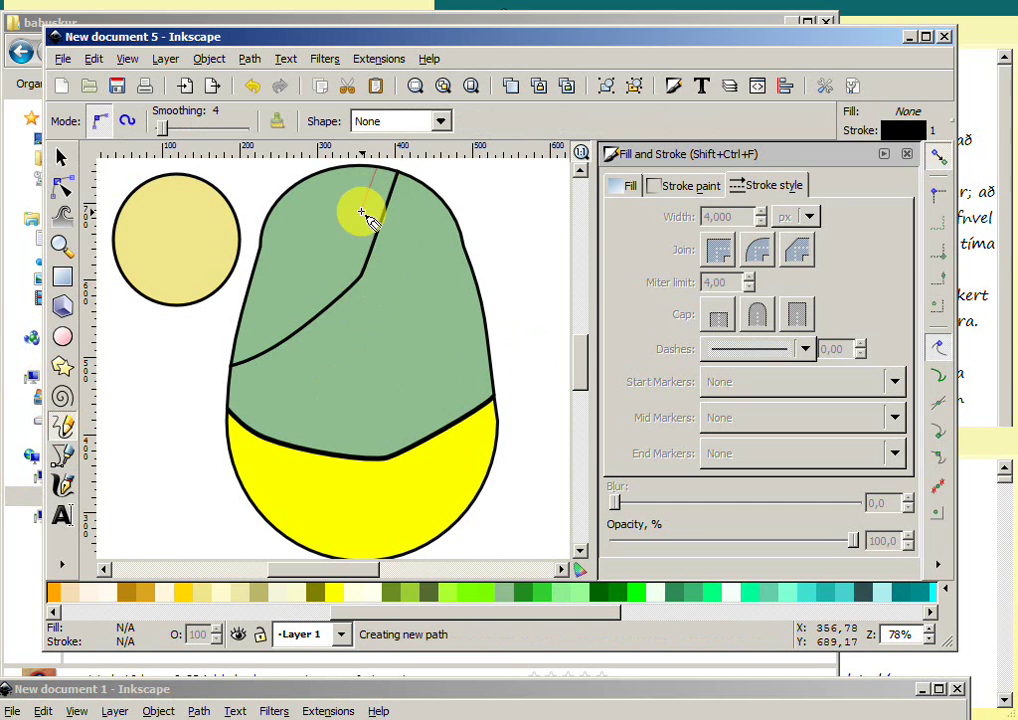
pyautogui.moveTo(362, 333); pyautogui.dragTo(396, 356)
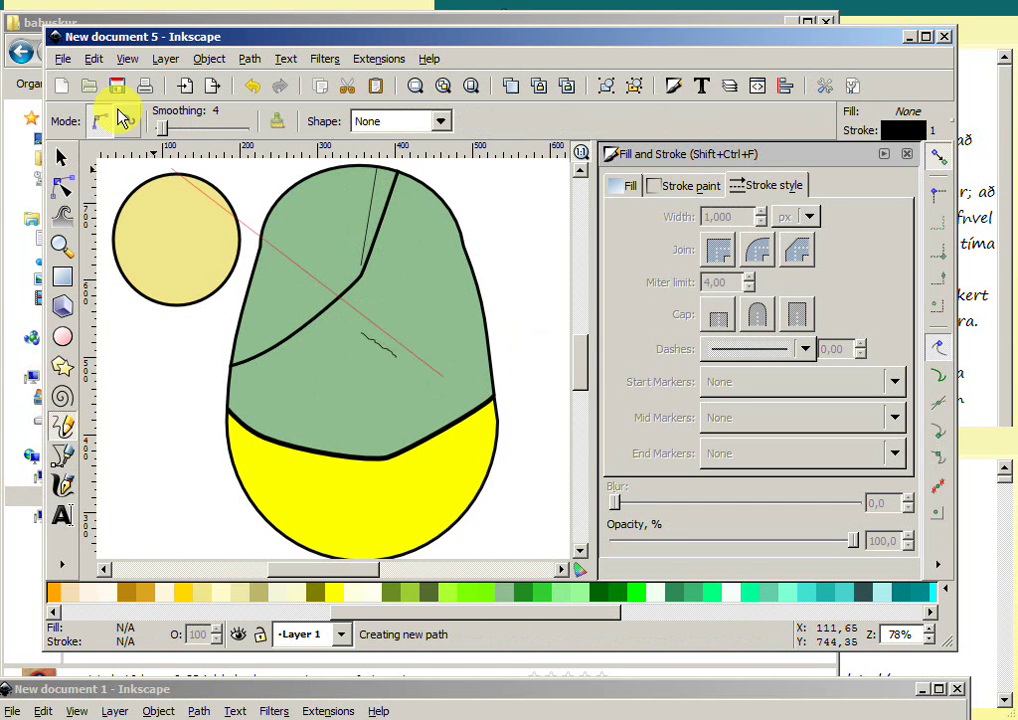
# - Select the small stray squiggle and remove it
pyautogui.click(61, 158)
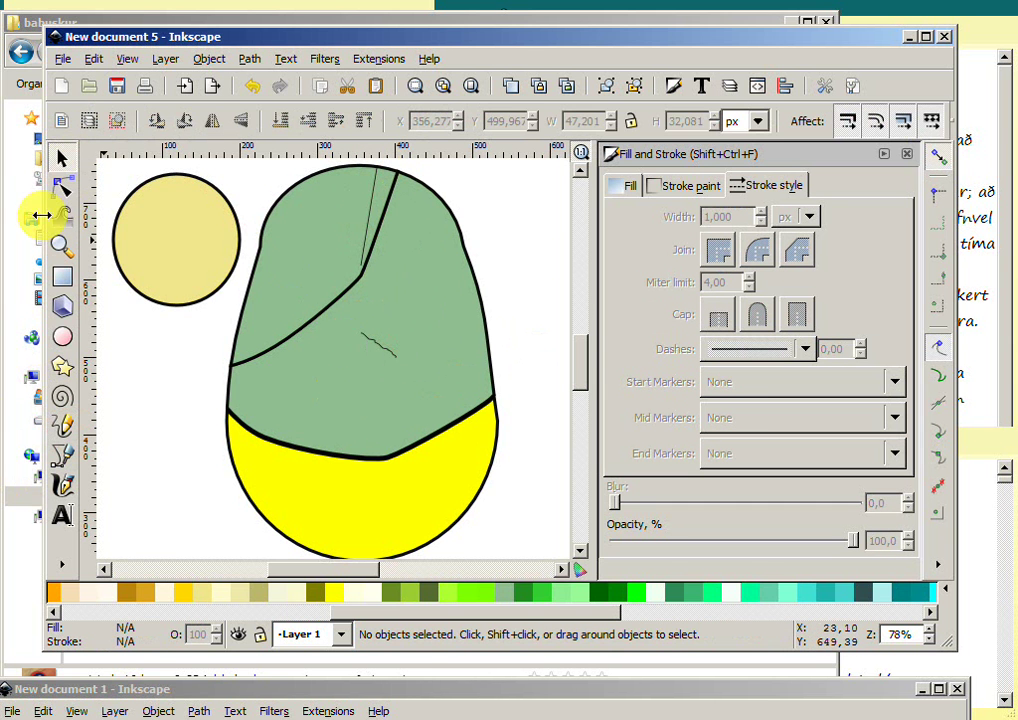
pyautogui.click(62, 158)
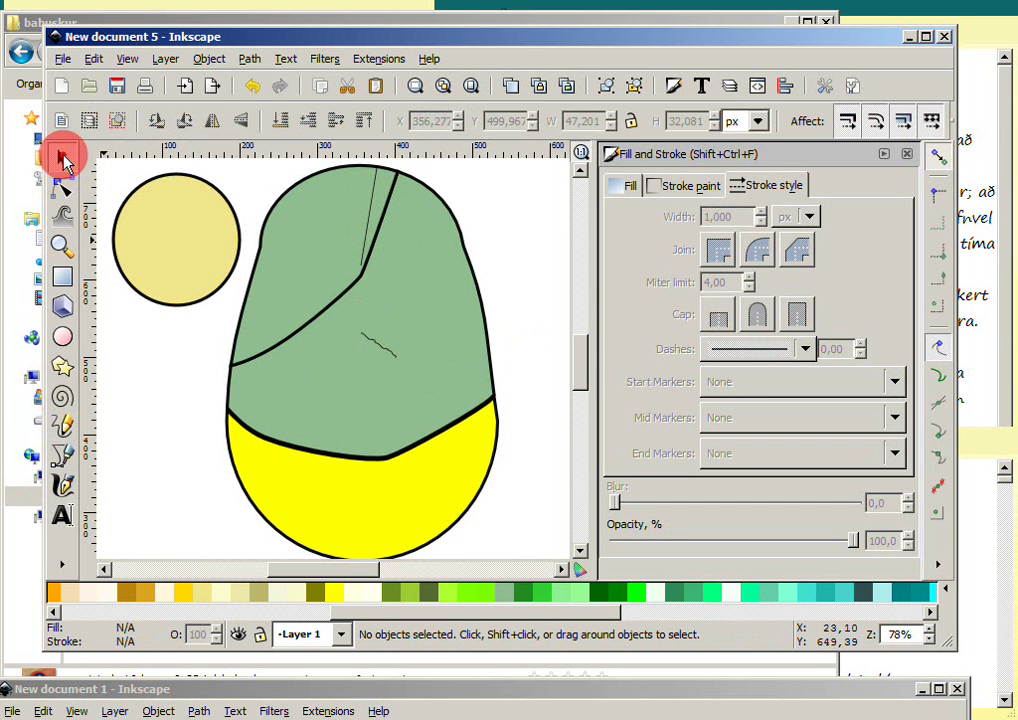
pyautogui.click(372, 345)
pyautogui.press('Escape')
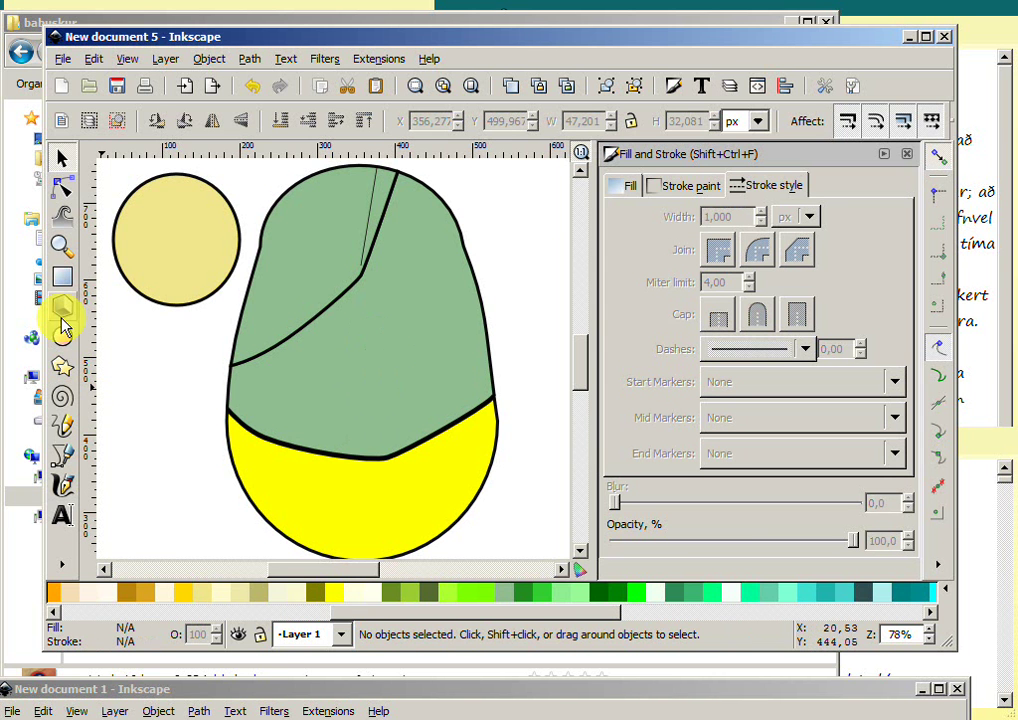
# - Draw a second closed Bezier cutting path around the green shape's upper right
pyautogui.click(64, 456)
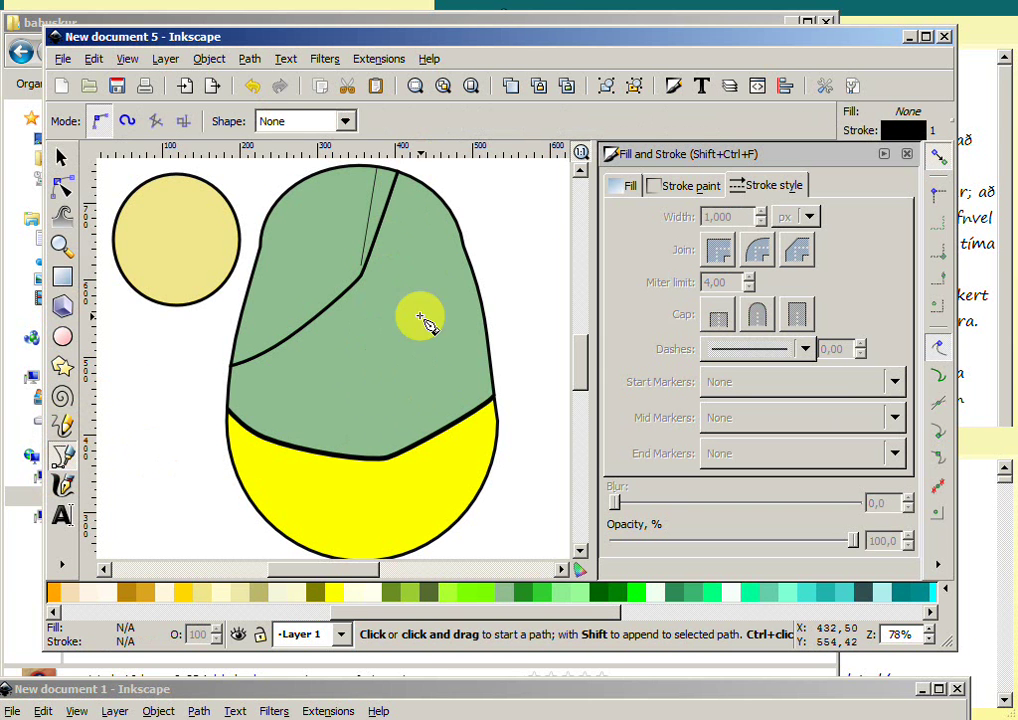
pyautogui.click(493, 380)
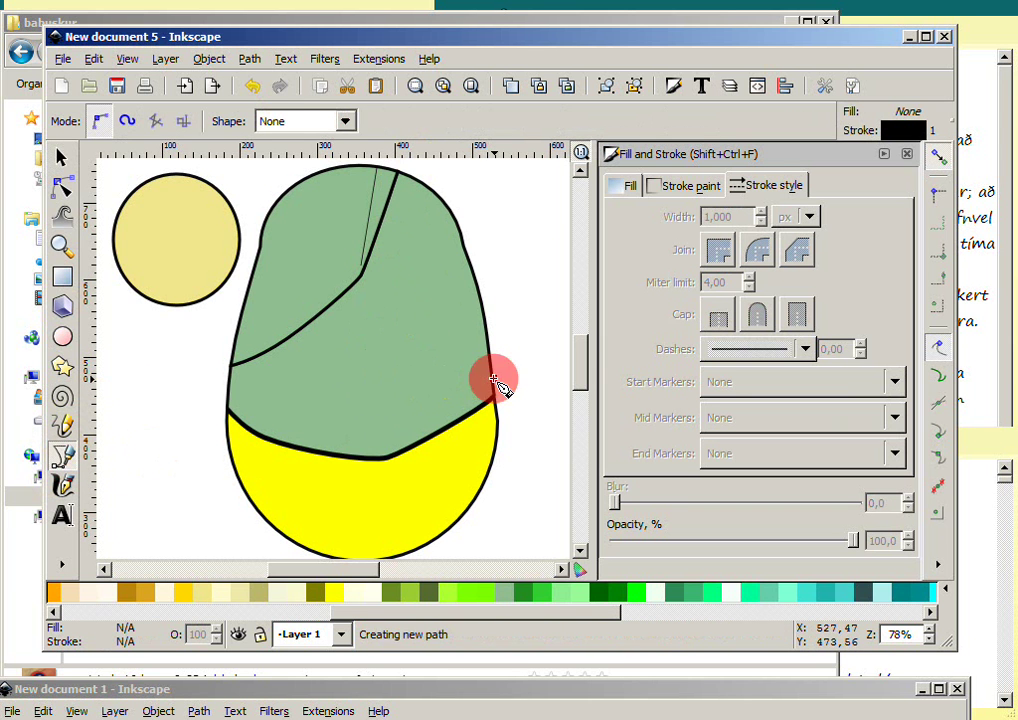
pyautogui.moveTo(382, 329); pyautogui.dragTo(375, 283)
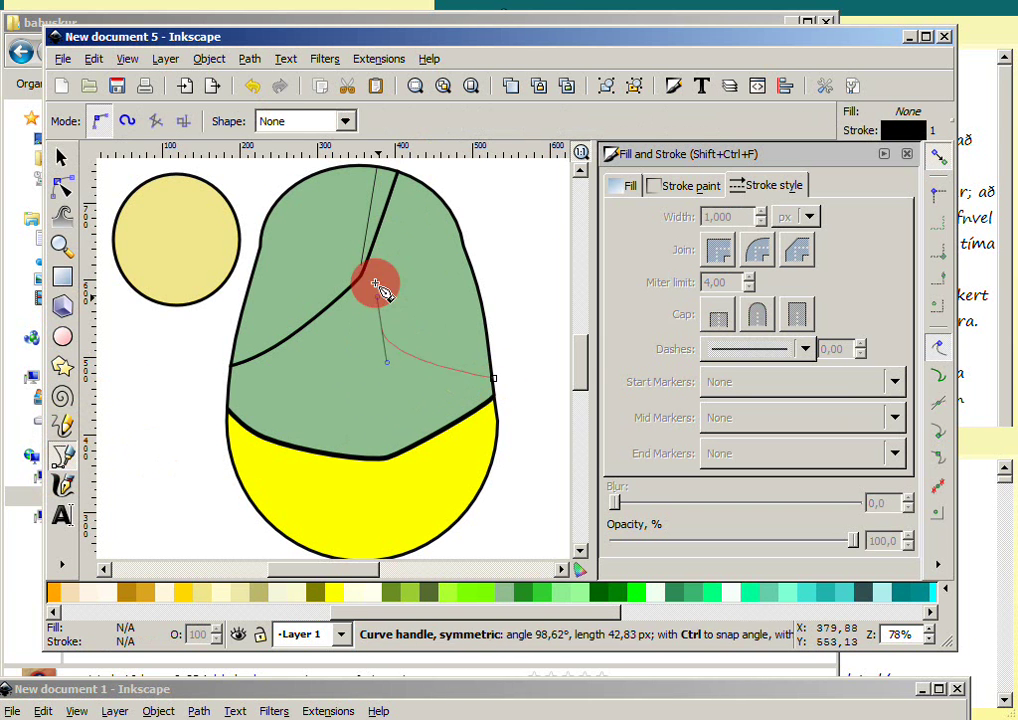
pyautogui.click(359, 168)
pyautogui.click(460, 180)
pyautogui.moveTo(460, 180); pyautogui.dragTo(492, 222)
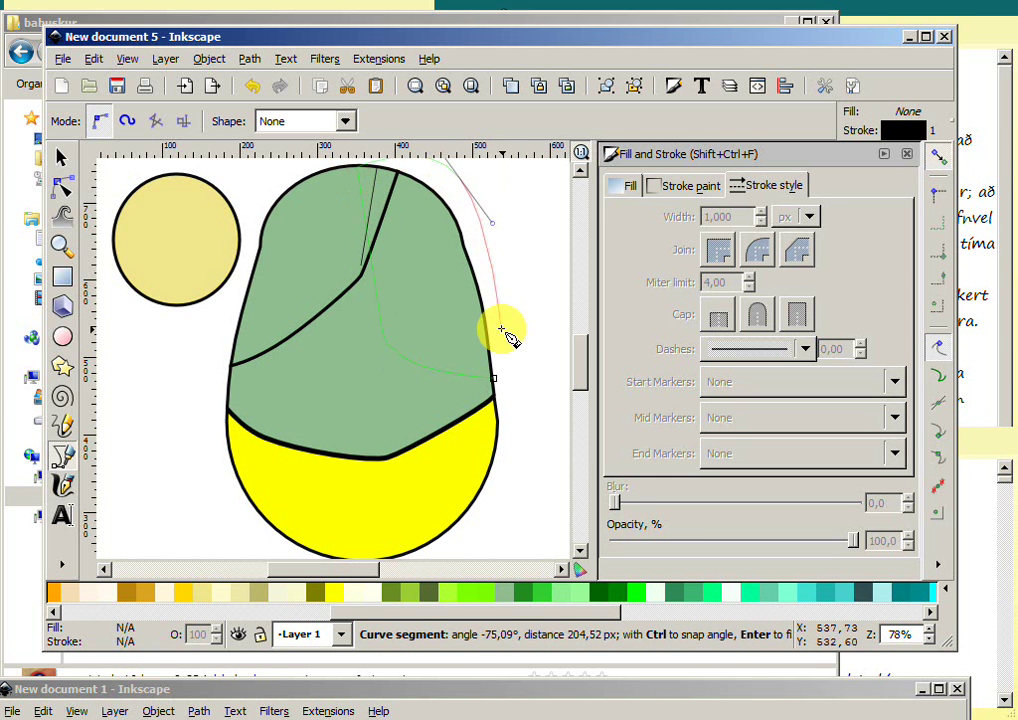
pyautogui.click(493, 382)
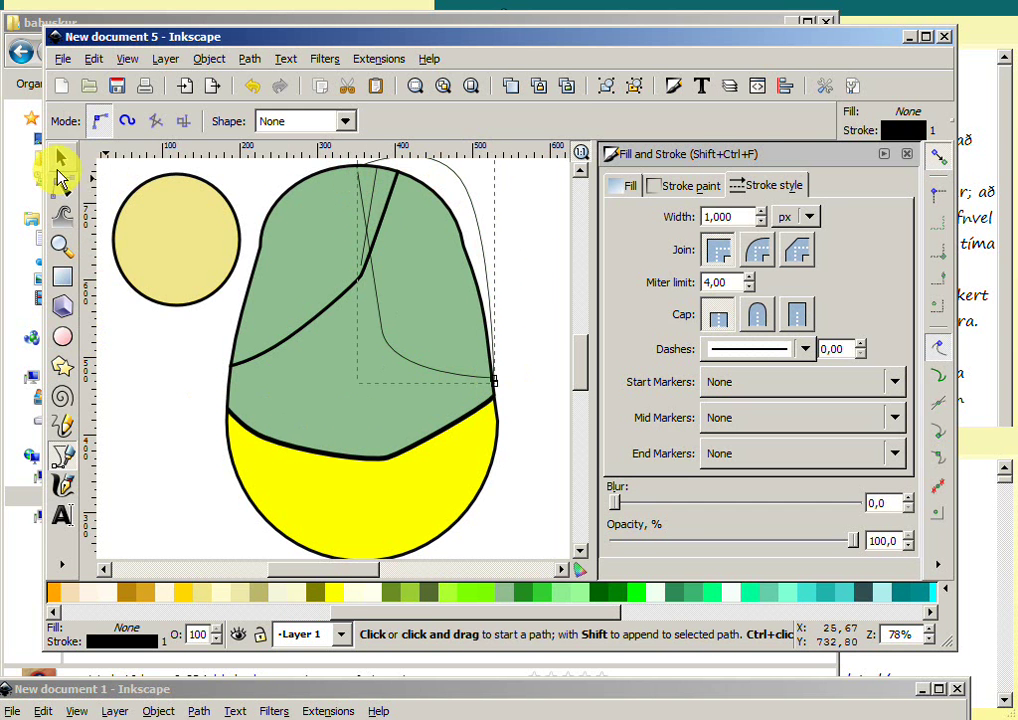
# - Divide the doll body along the new path with Path > Division
pyautogui.click(61, 158)
pyautogui.keyDown('shift'); pyautogui.click(296, 445); pyautogui.keyUp('shift')
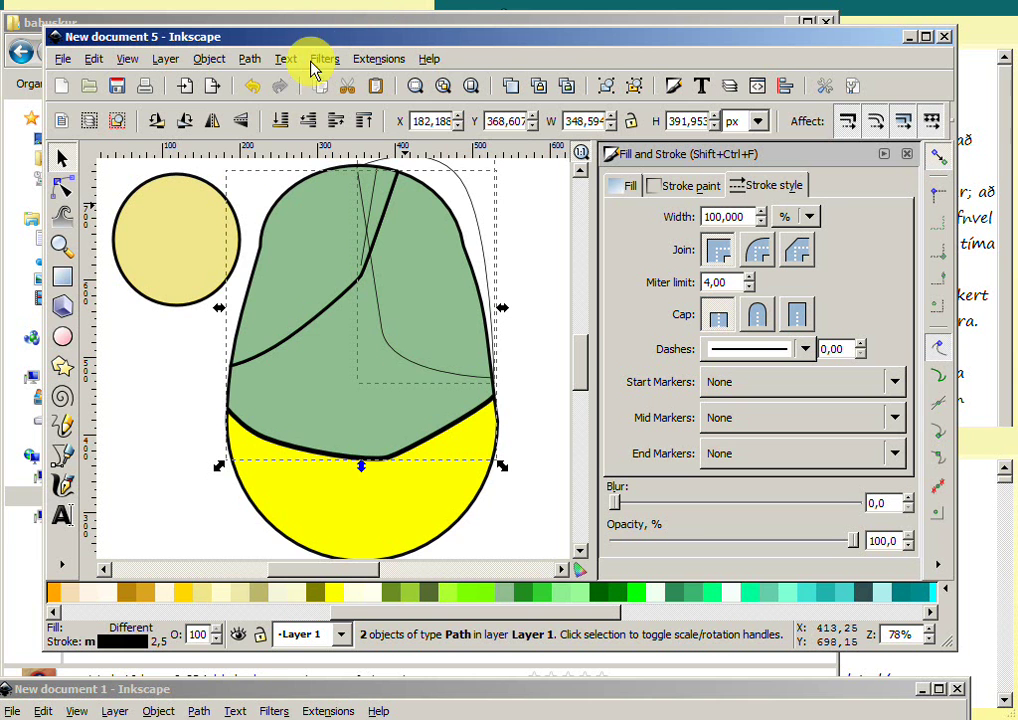
pyautogui.click(249, 60)
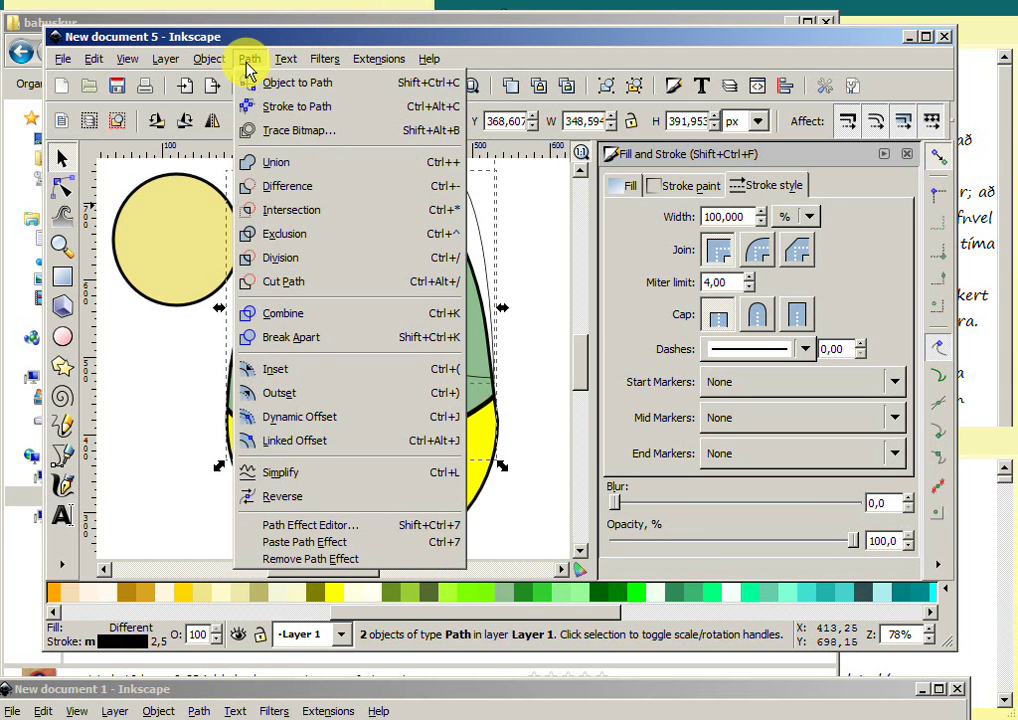
pyautogui.click(281, 257)
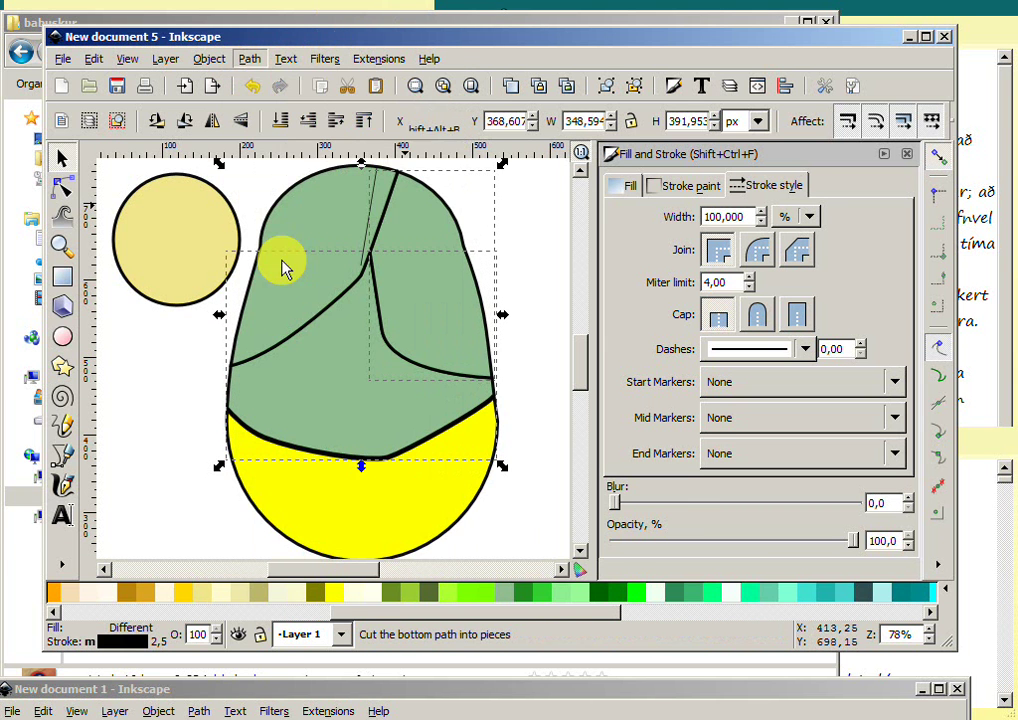
pyautogui.click(282, 428)
# - Fill the upper-left and upper-right shawl pieces lawn green
pyautogui.click(193, 364)
pyautogui.click(268, 348)
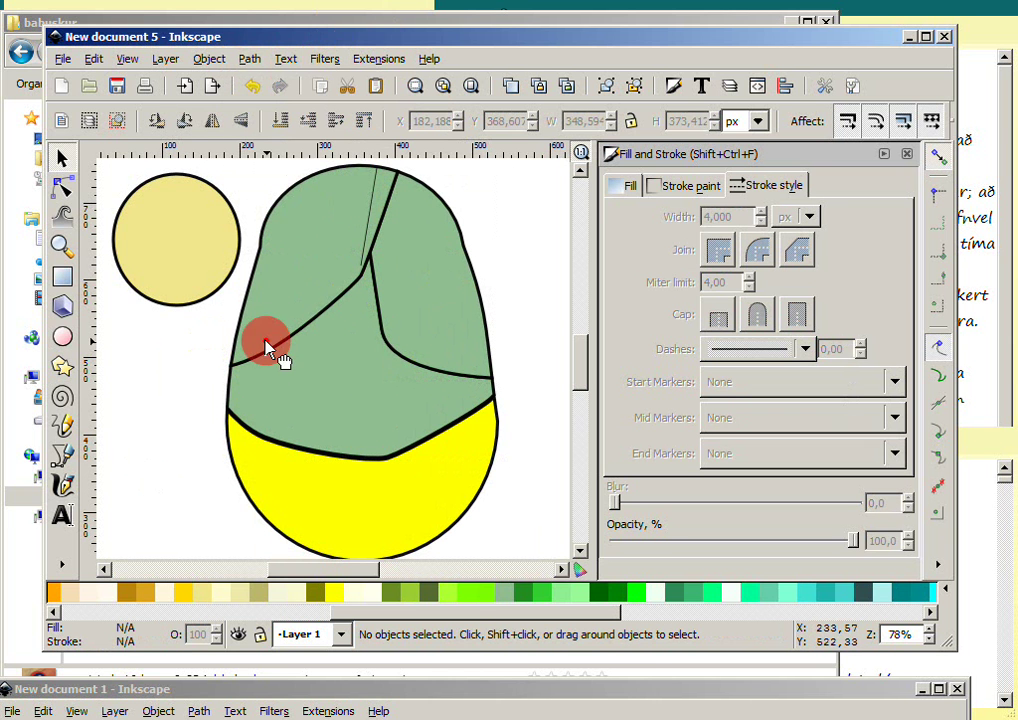
pyautogui.click(470, 597)
pyautogui.click(405, 343)
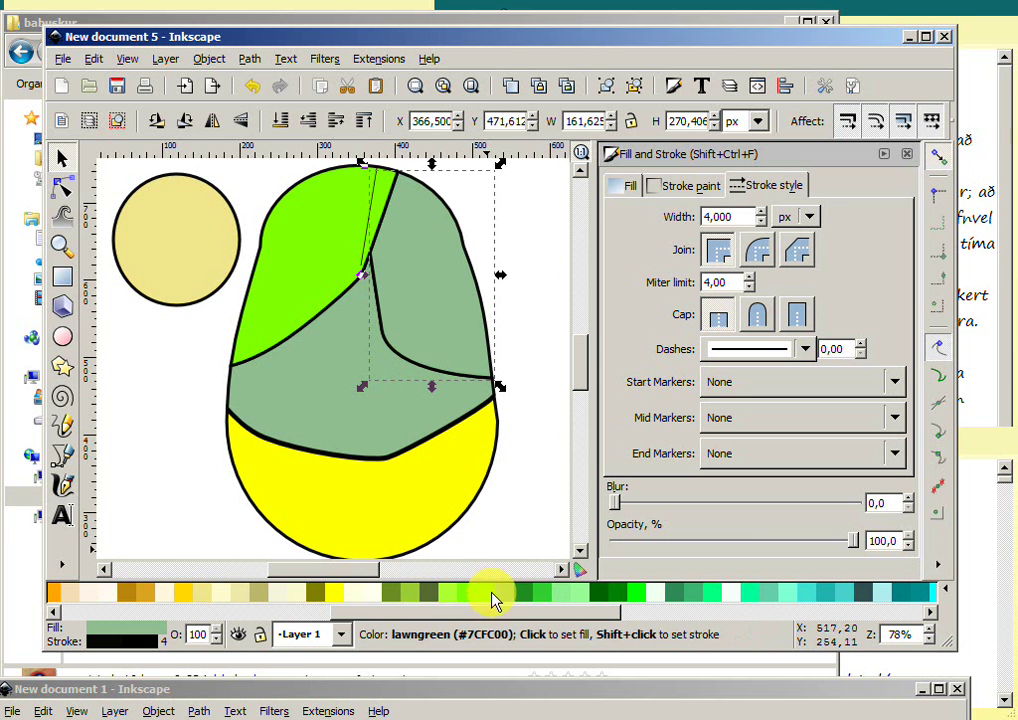
pyautogui.click(462, 600)
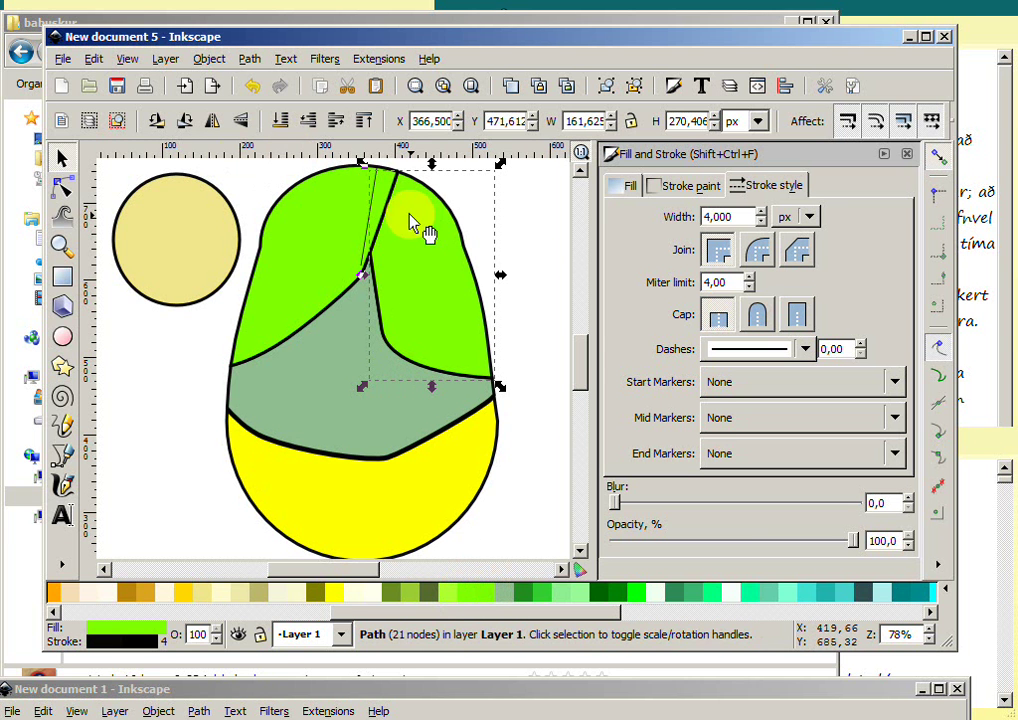
# - Delete the thin leftover cutting line at the top
pyautogui.click(373, 203)
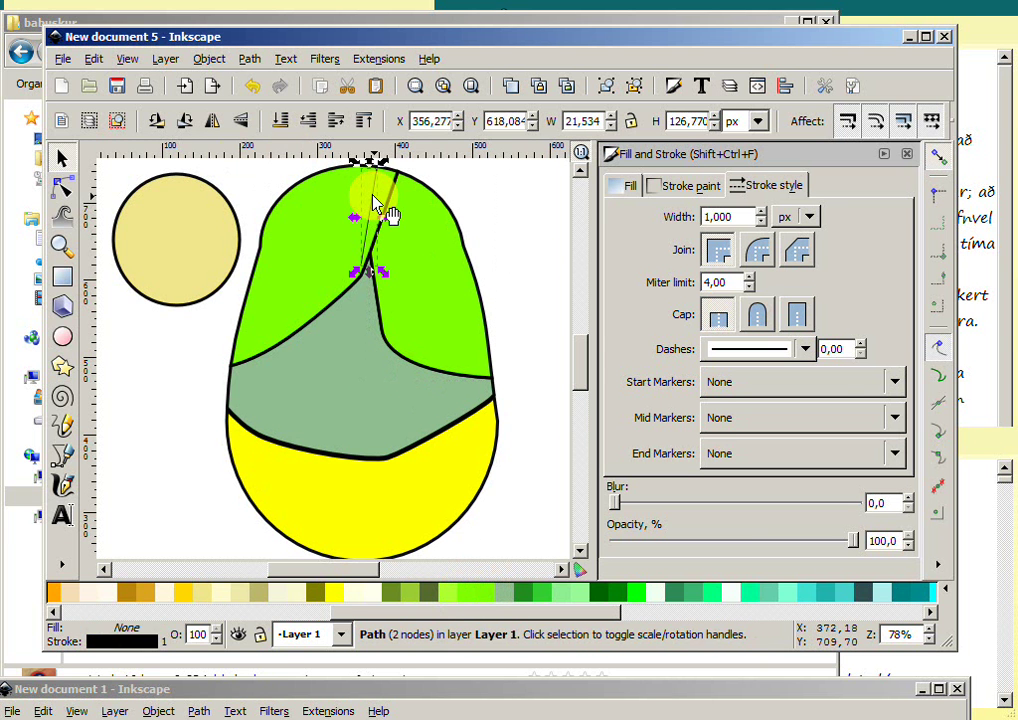
pyautogui.press('Delete')
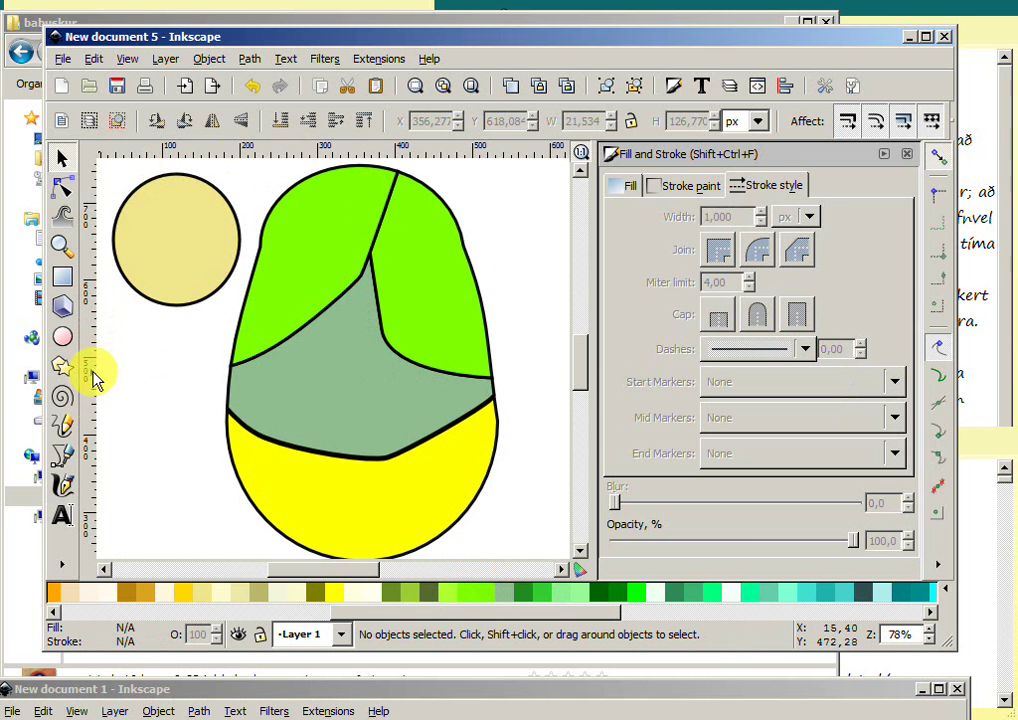
pyautogui.click(180, 306)
# - Drag the beige circle onto the doll's upper centre and nudge it into place as the face
pyautogui.moveTo(180, 309); pyautogui.dragTo(352, 386)
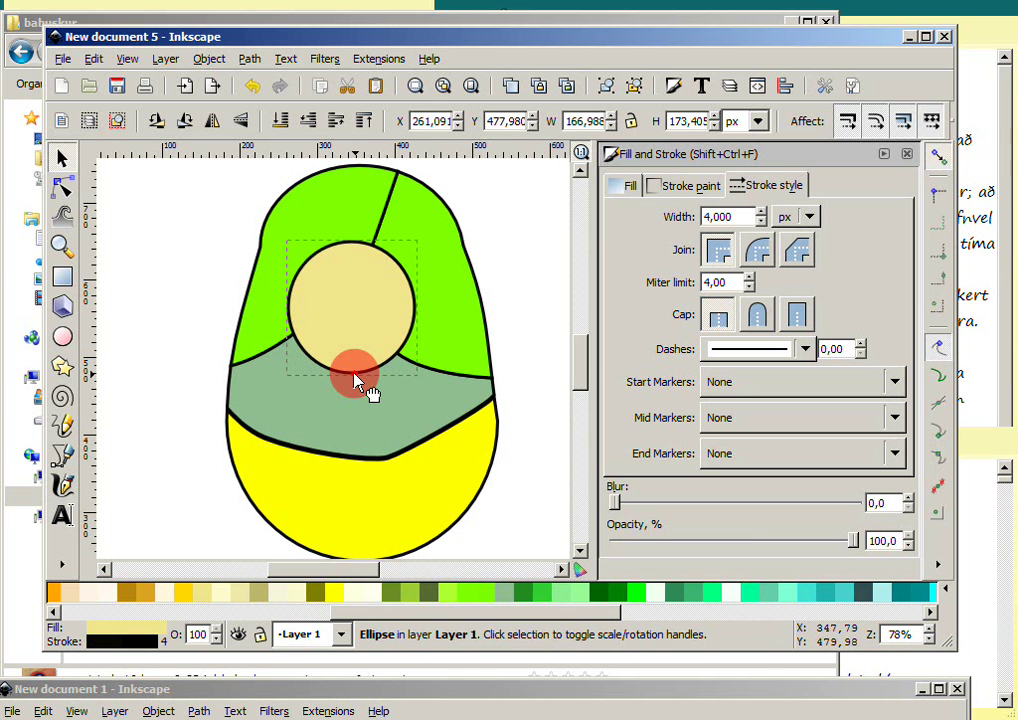
pyautogui.moveTo(350, 380); pyautogui.dragTo(354, 356)
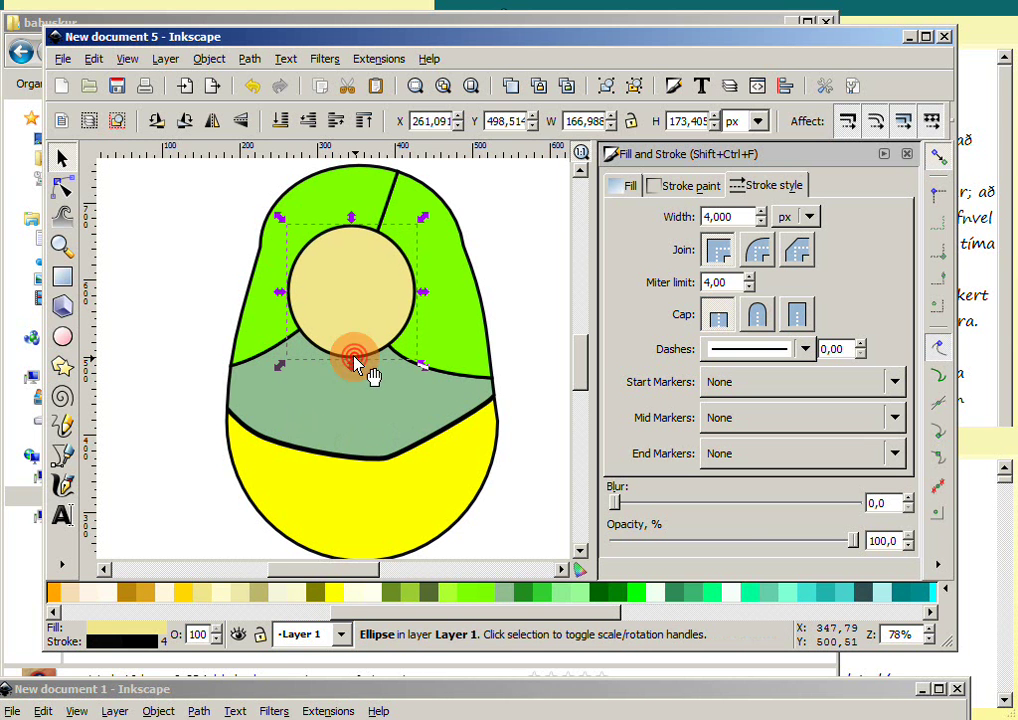
pyautogui.click(165, 466)
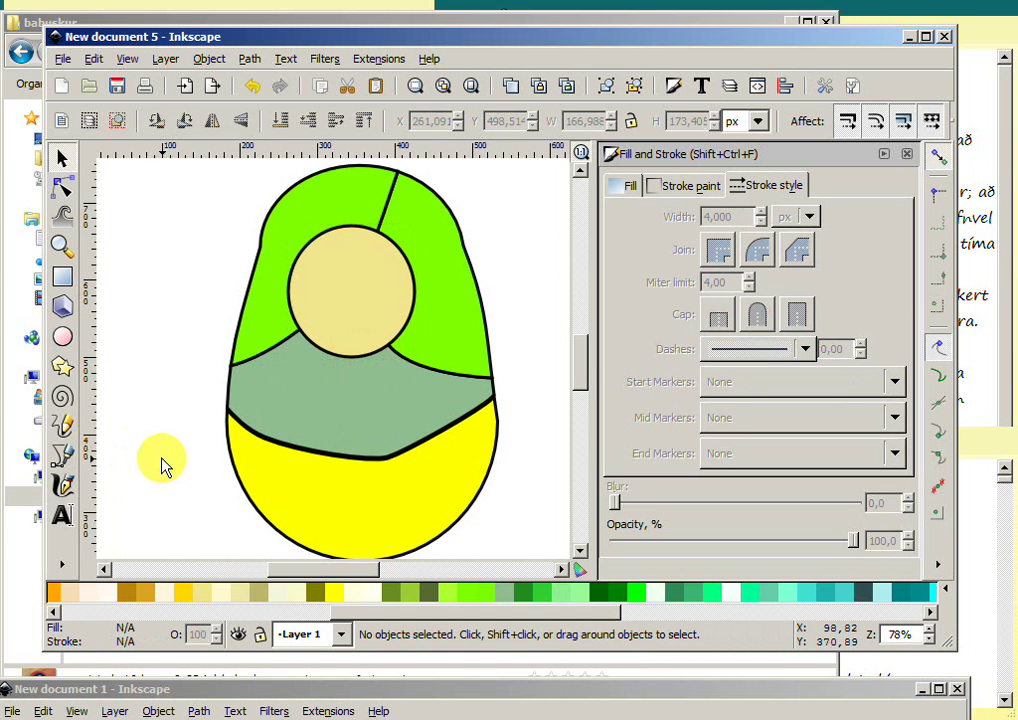
pyautogui.scroll(-1, 163, 443)
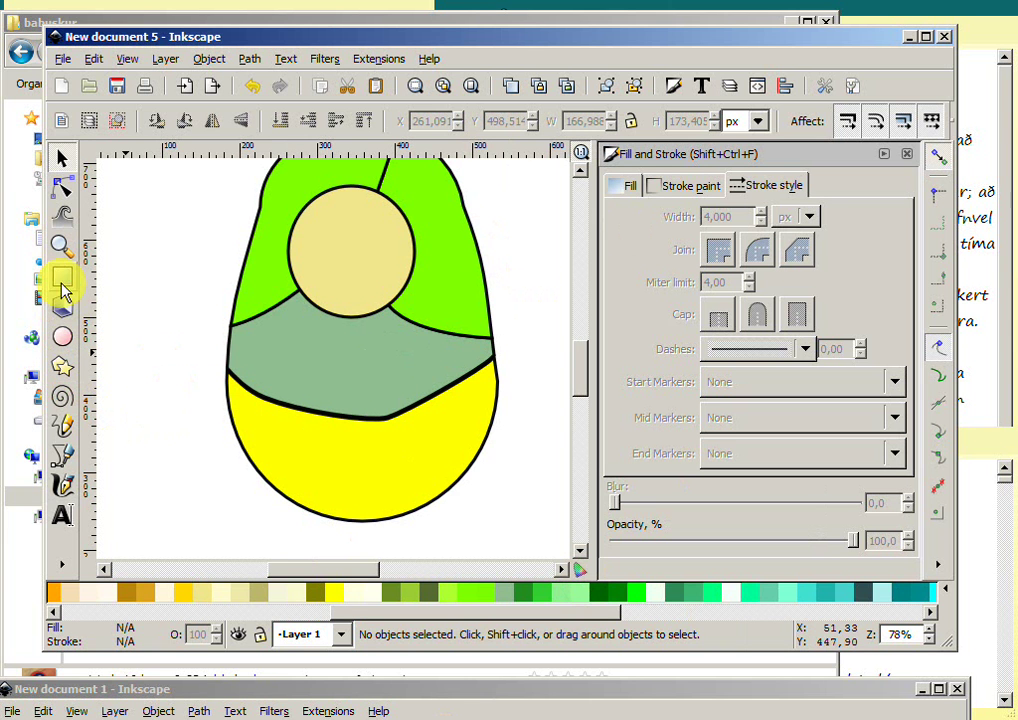
# - Draw a small green ellipse eye and place a duplicate on the face's right side
pyautogui.click(62, 337)
pyautogui.moveTo(305, 237); pyautogui.dragTo(326, 258)
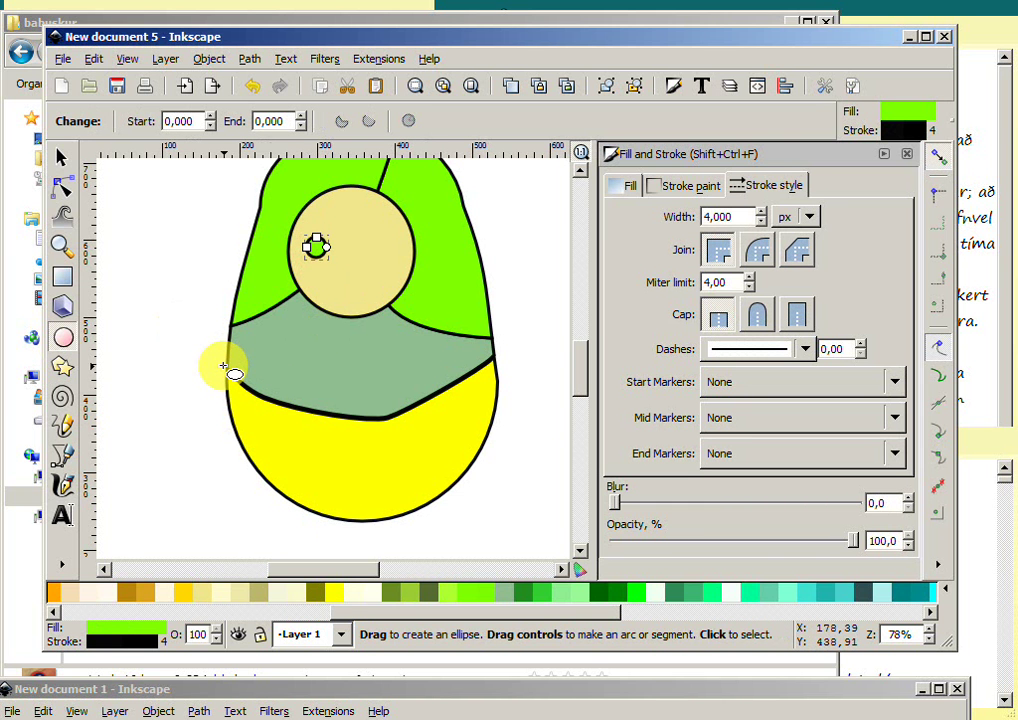
pyautogui.press('ctrl')
pyautogui.click(60, 158)
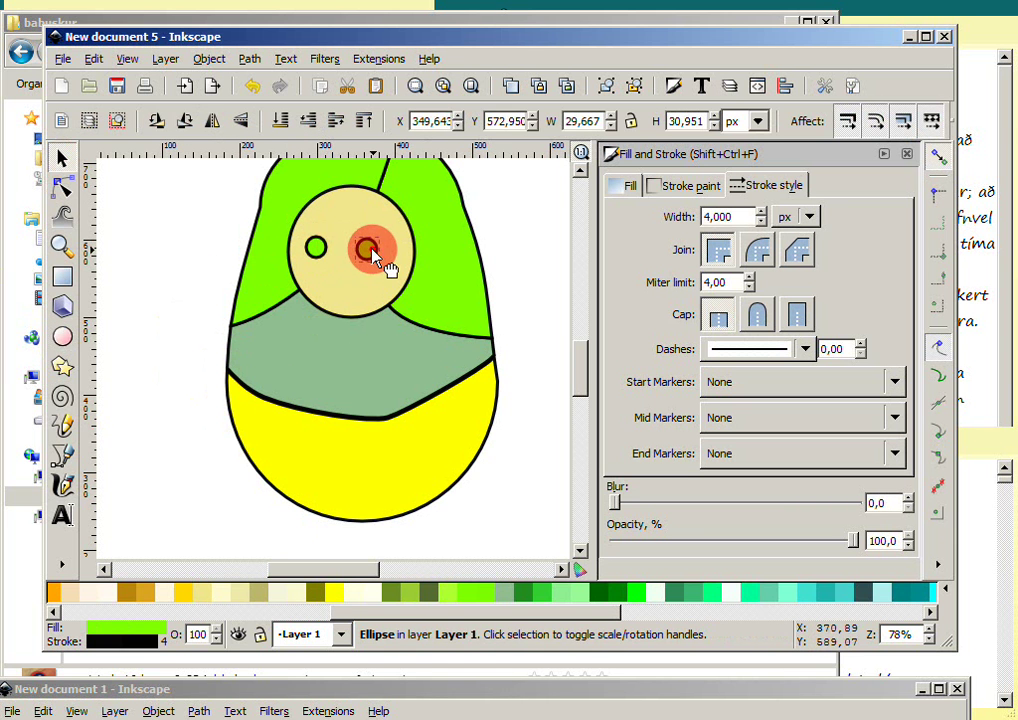
pyautogui.moveTo(372, 250); pyautogui.dragTo(377, 250)
# - Draw a freehand smile below the eyes with stroke width 3
pyautogui.click(64, 425)
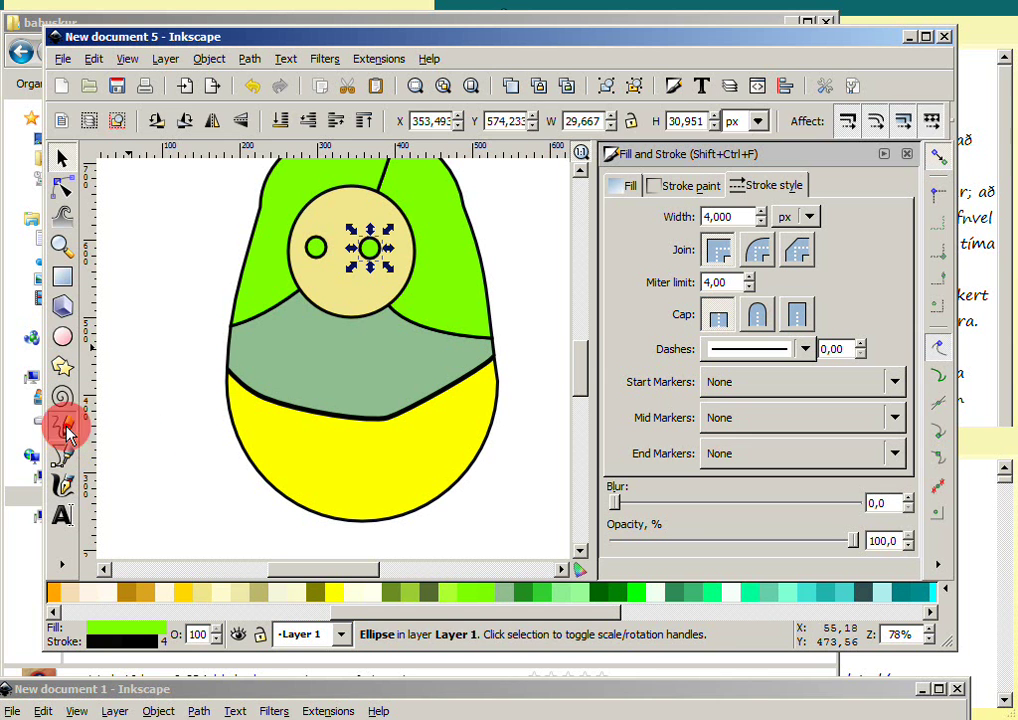
pyautogui.moveTo(365, 279)
pyautogui.mouseDown()
pyautogui.moveTo(364, 290)
pyautogui.moveTo(327, 284)
pyautogui.mouseUp()
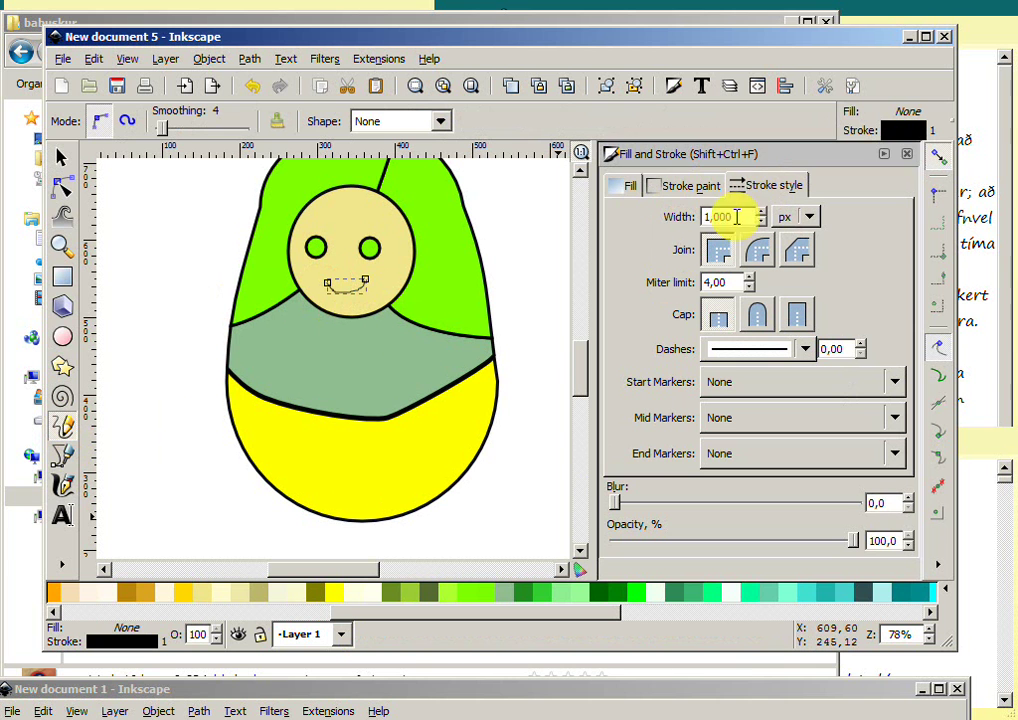
pyautogui.moveTo(732, 216); pyautogui.dragTo(602, 216)
pyautogui.write('3,000')
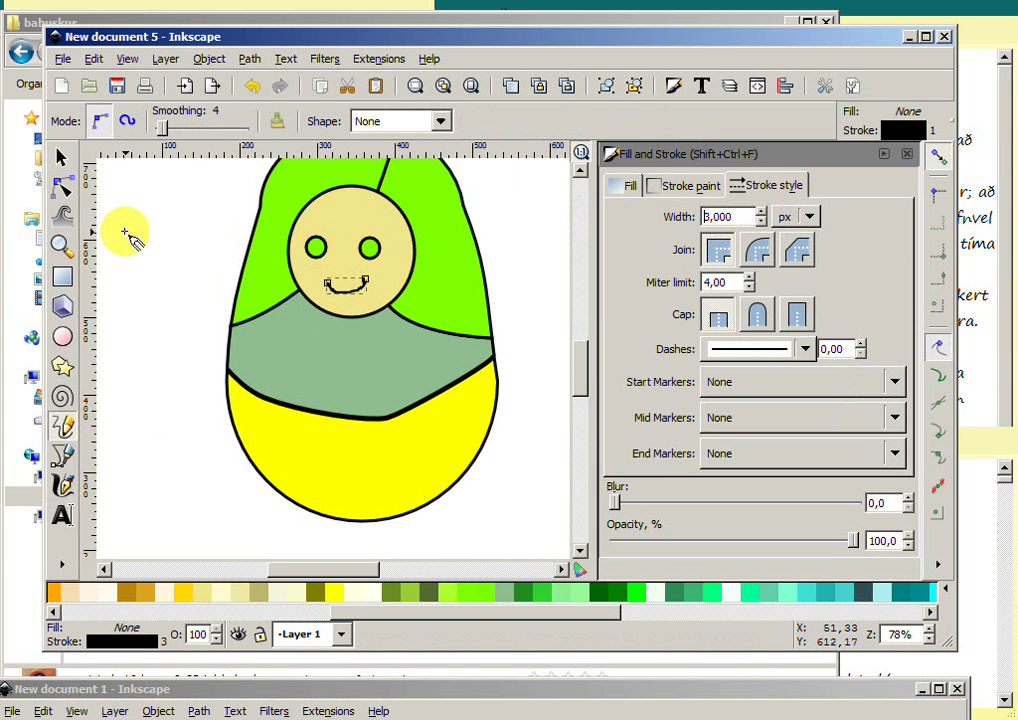
# - Add a small yellow ellipse nose between the eyes
pyautogui.click(62, 336)
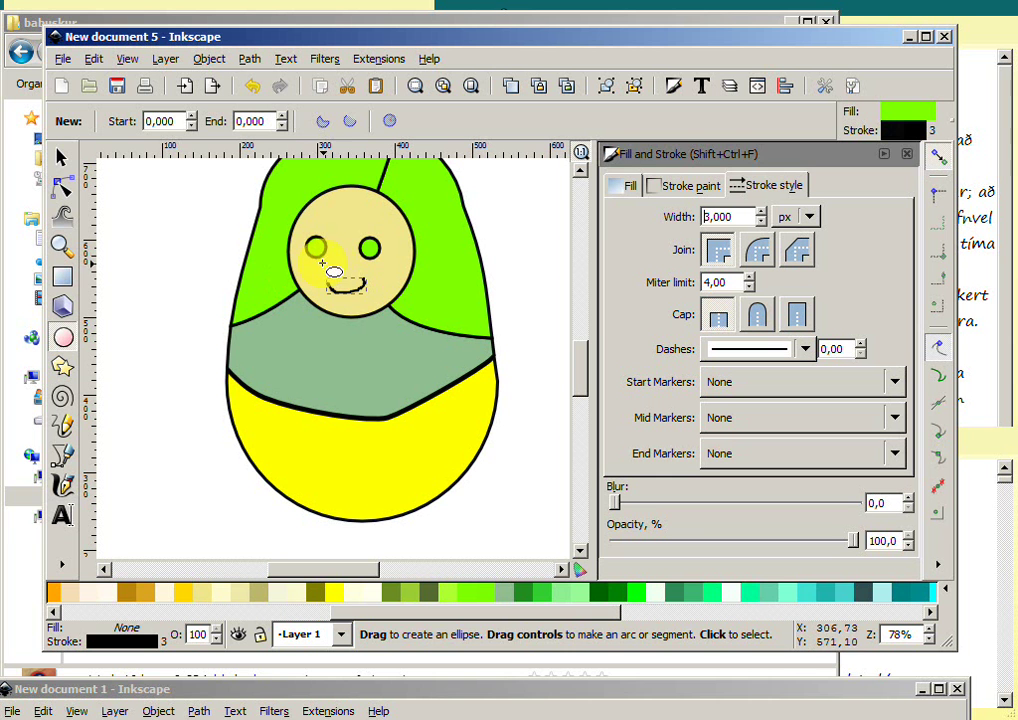
pyautogui.moveTo(341, 269); pyautogui.dragTo(356, 272)
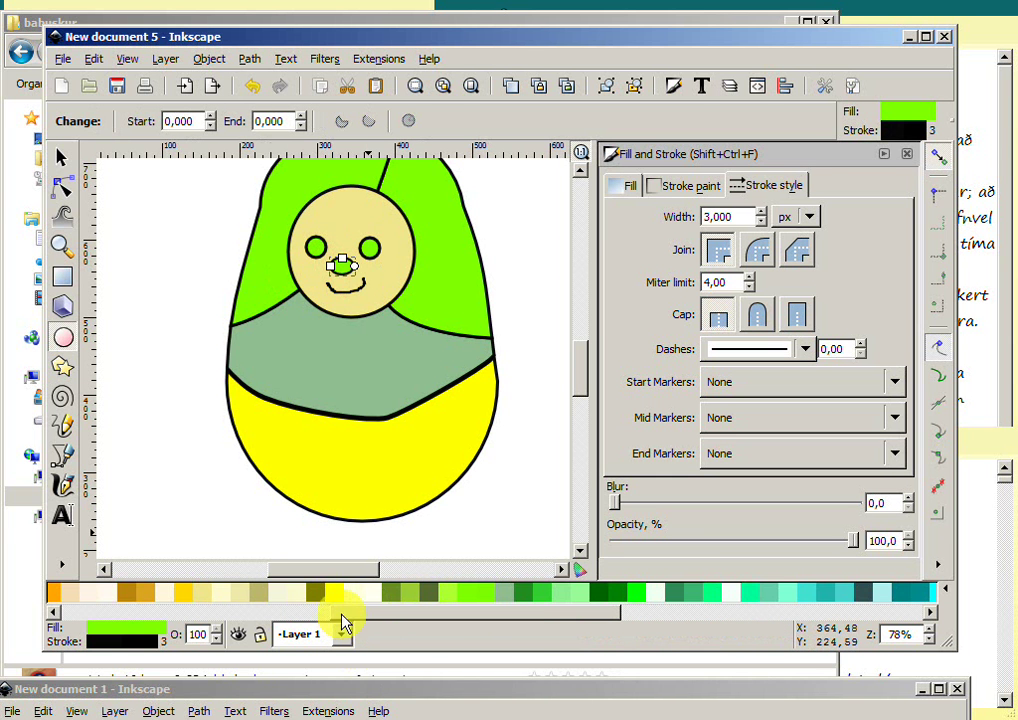
pyautogui.click(338, 598)
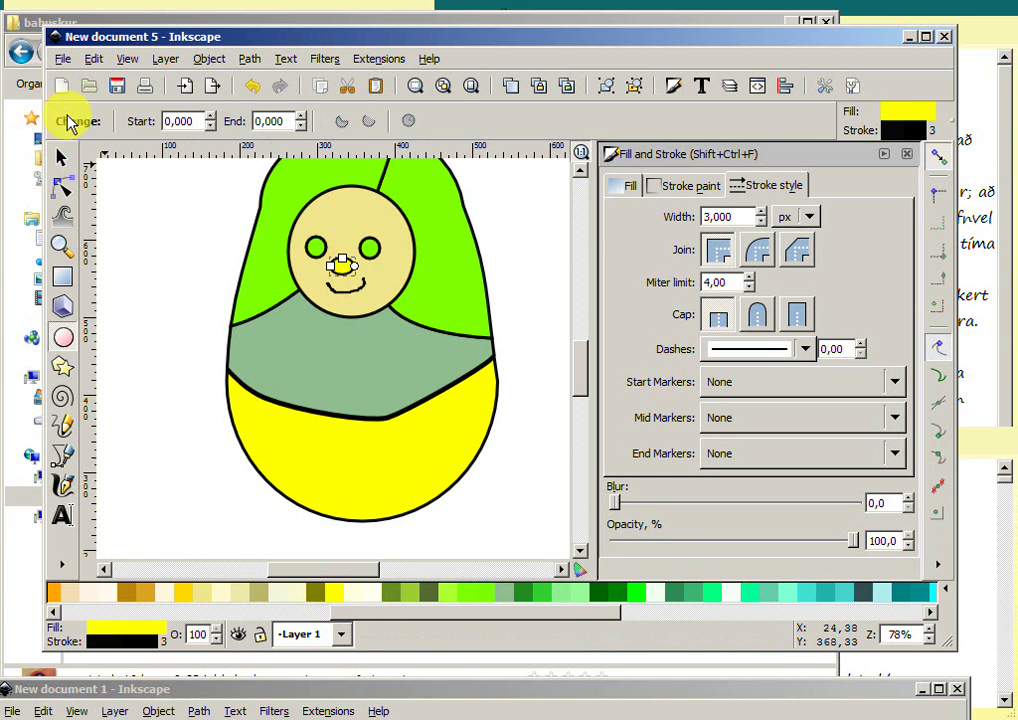
pyautogui.click(61, 153)
pyautogui.click(136, 245)
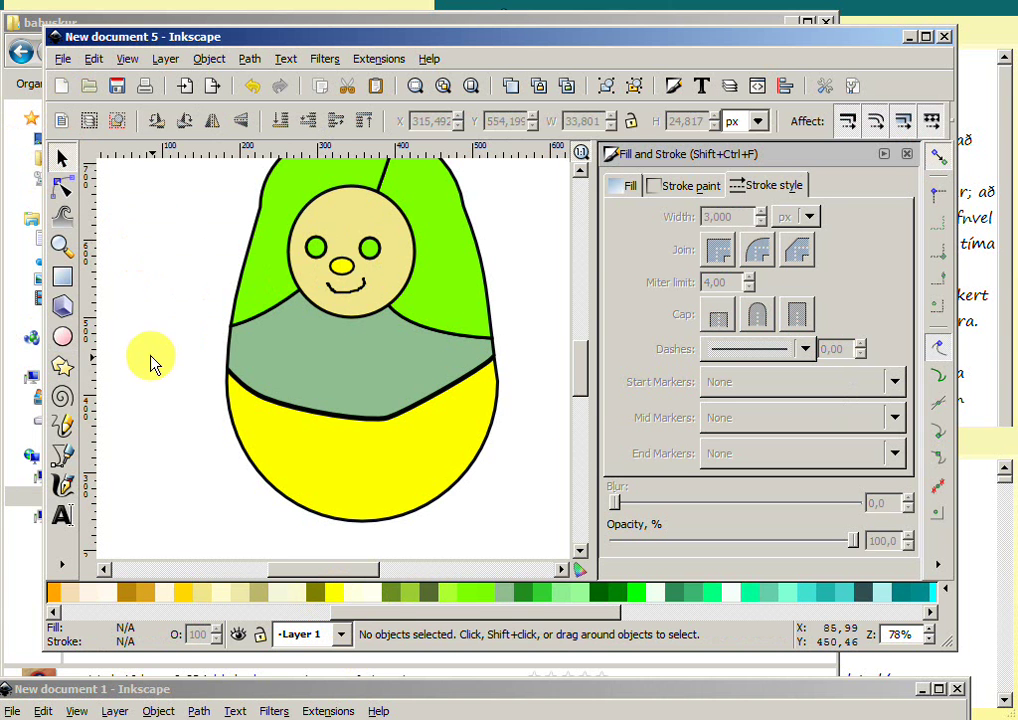
# - Zoom out to 55% so the whole doll fits, then bring up the File menu
pyautogui.moveTo(590, 383); pyautogui.dragTo(590, 378)
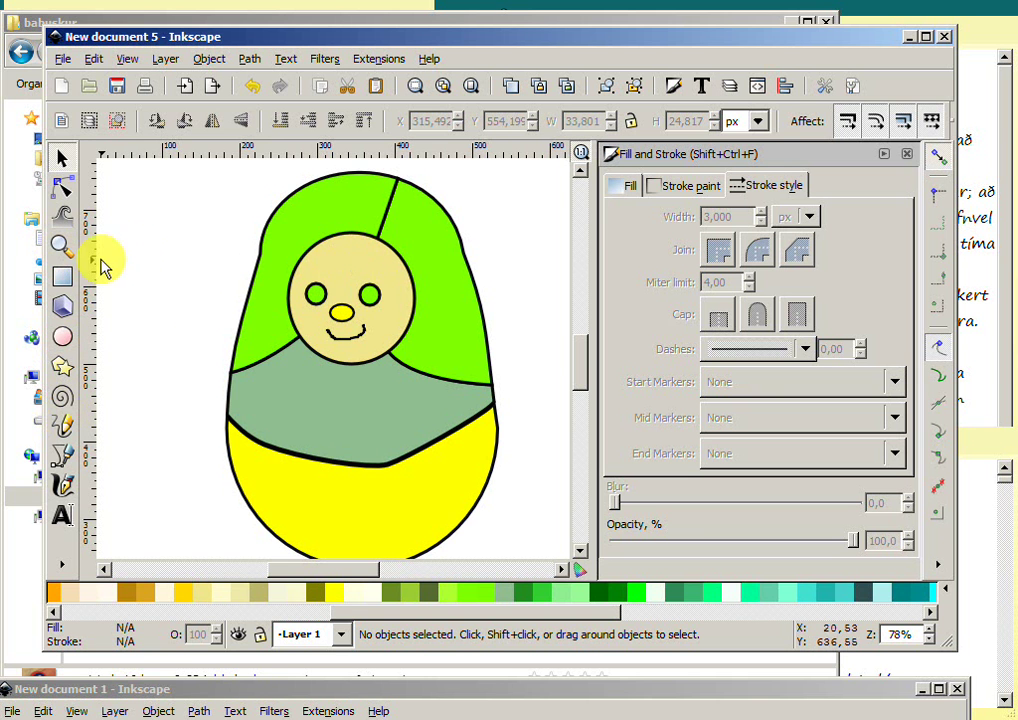
pyautogui.click(62, 246)
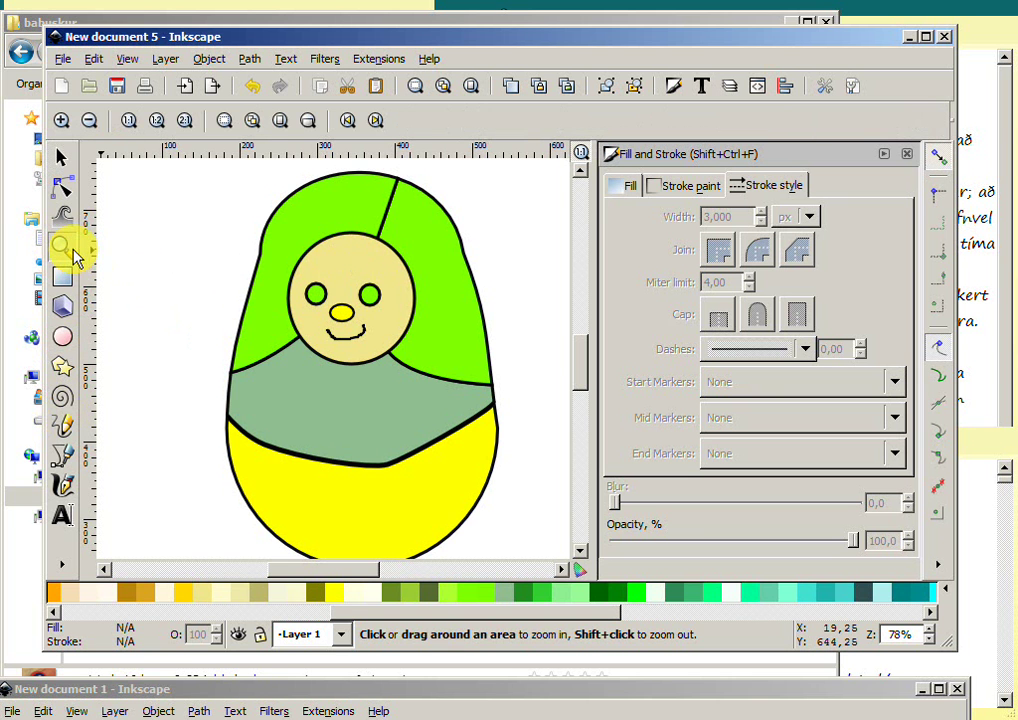
pyautogui.keyDown('shift'); pyautogui.click(120, 263); pyautogui.keyUp('shift')
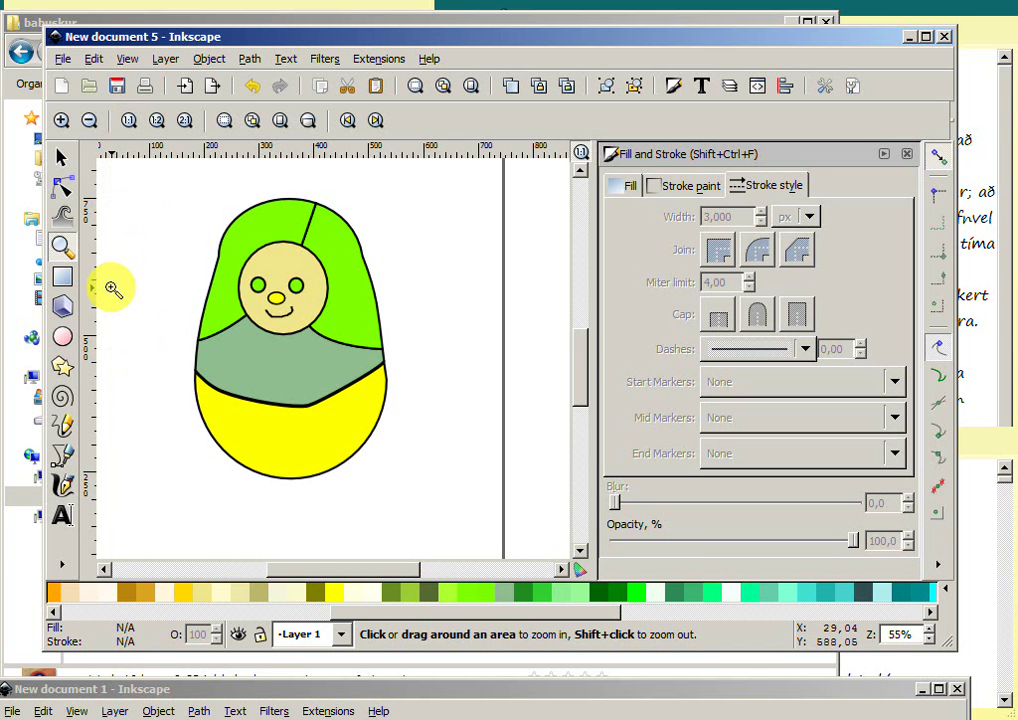
pyautogui.press('i')
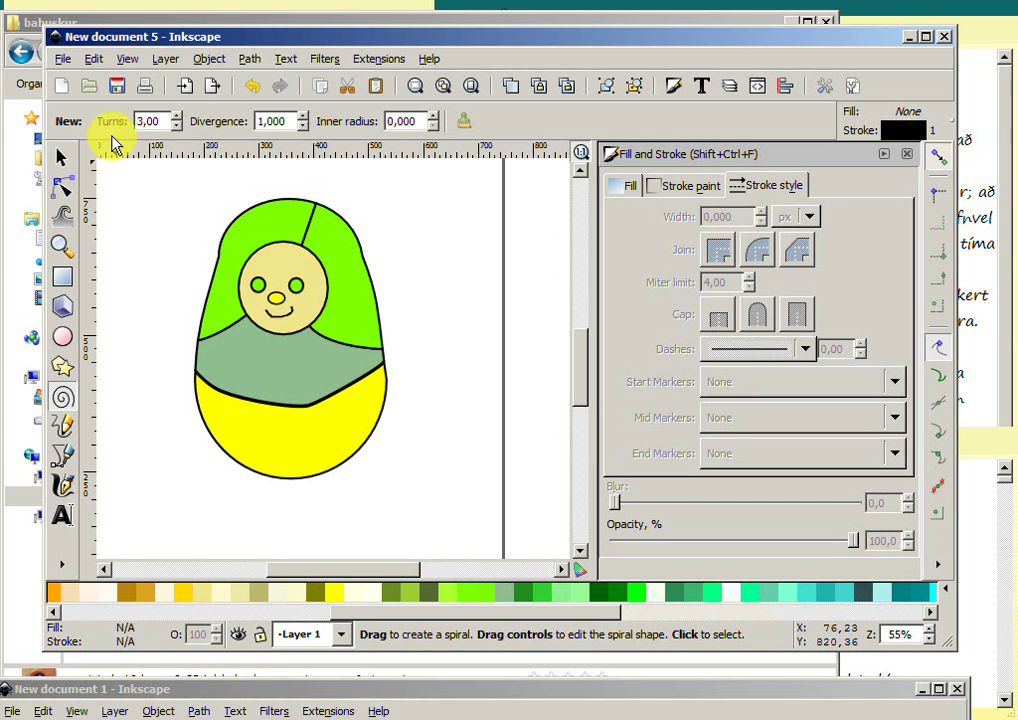
pyautogui.click(58, 65)
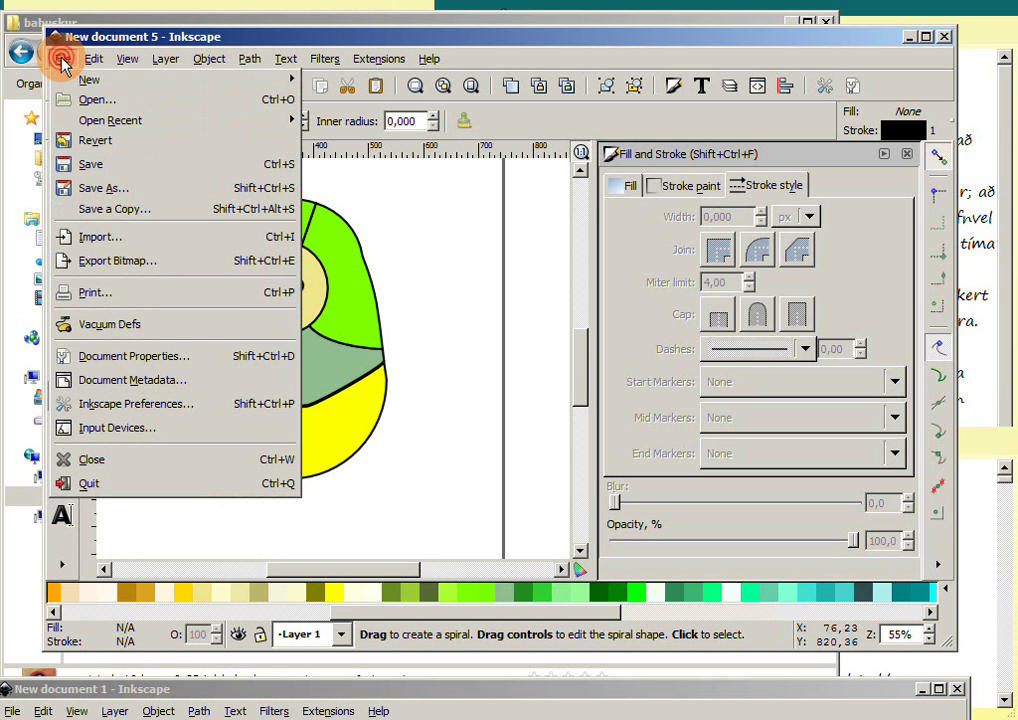
# - Start an import and browse from My Pictures into the andlit folder
pyautogui.click(112, 238)
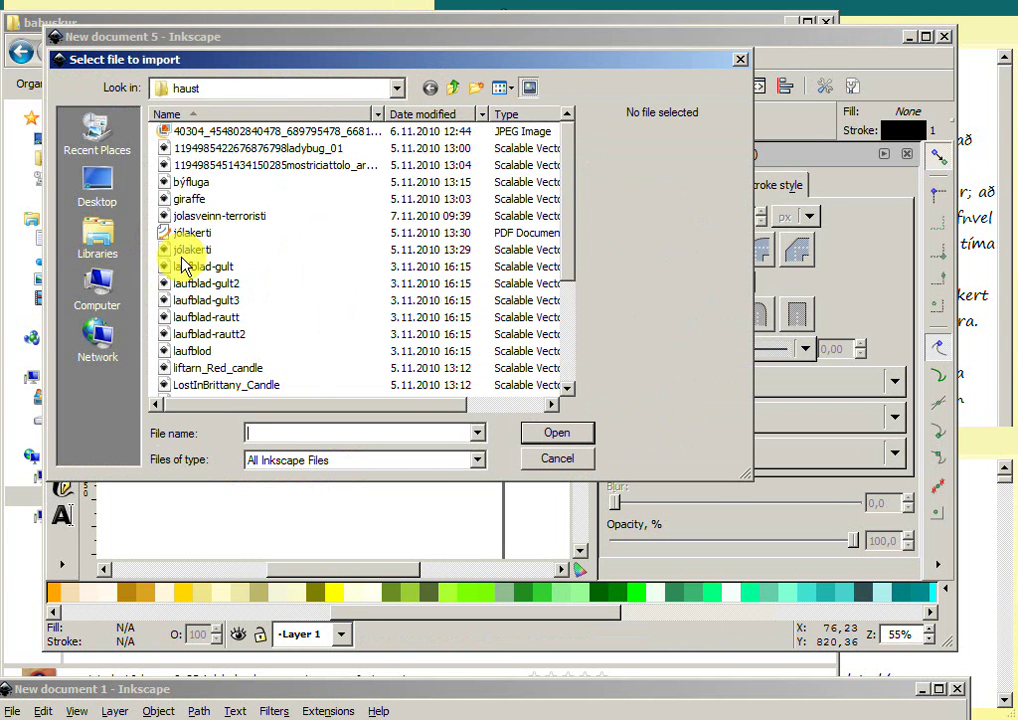
pyautogui.click(459, 88)
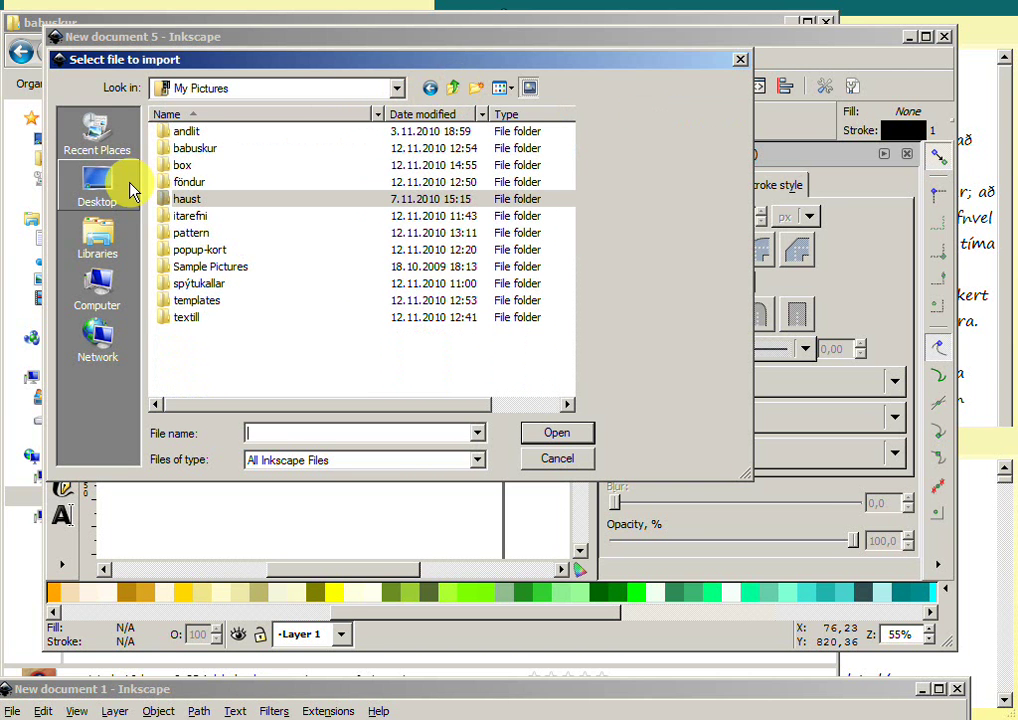
pyautogui.doubleClick(186, 131)
# - Preview the face-part files, then import the red bow image slaufa-raud
pyautogui.moveTo(570, 245); pyautogui.dragTo(567, 343)
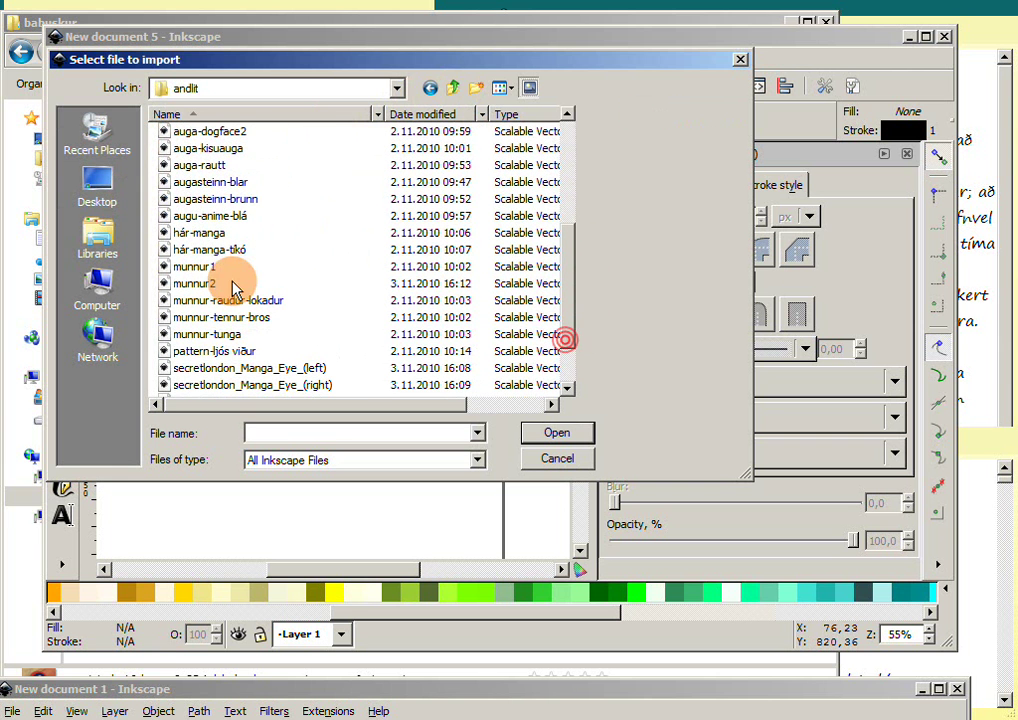
pyautogui.click(190, 317)
pyautogui.click(194, 339)
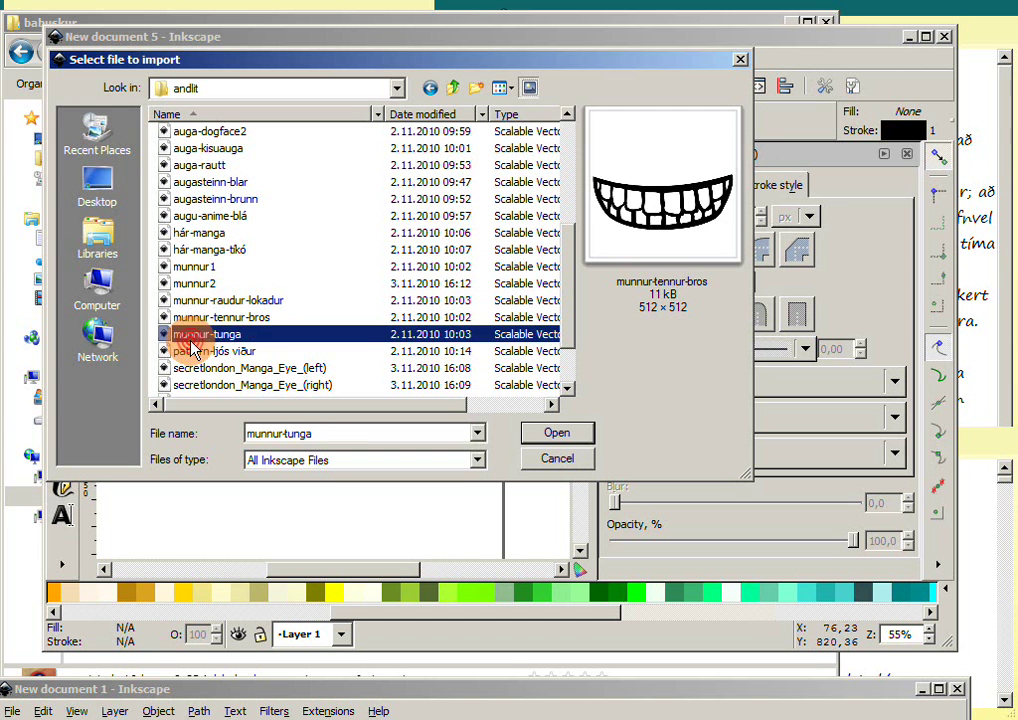
pyautogui.click(185, 356)
pyautogui.press('Up')
pyautogui.click(183, 317)
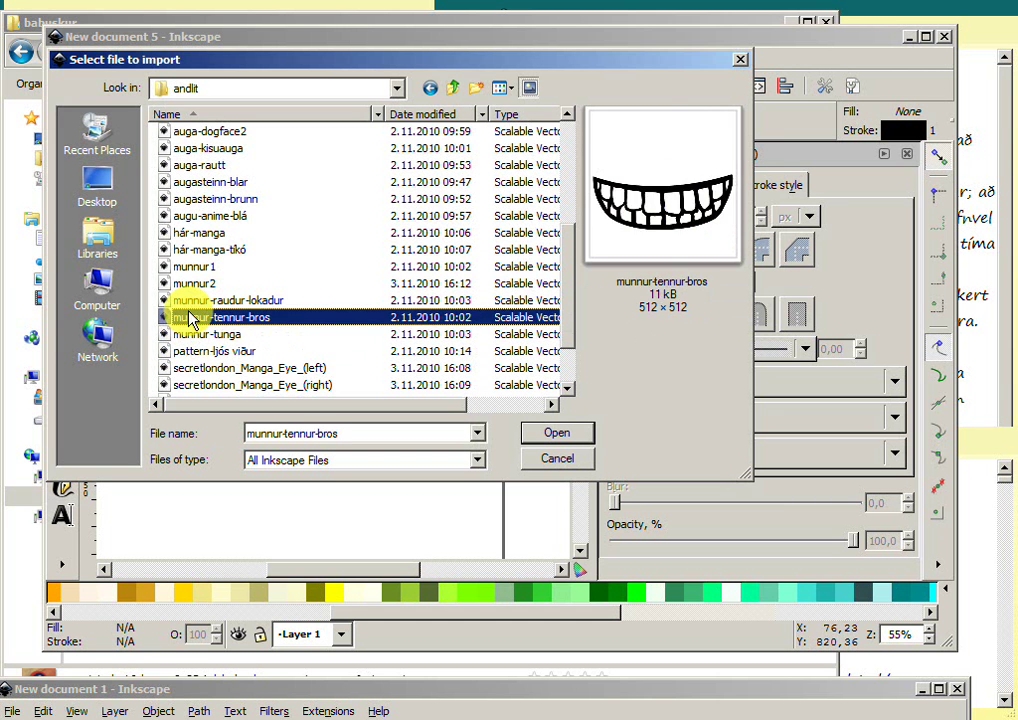
pyautogui.click(190, 249)
pyautogui.scroll(-2, 543, 340)
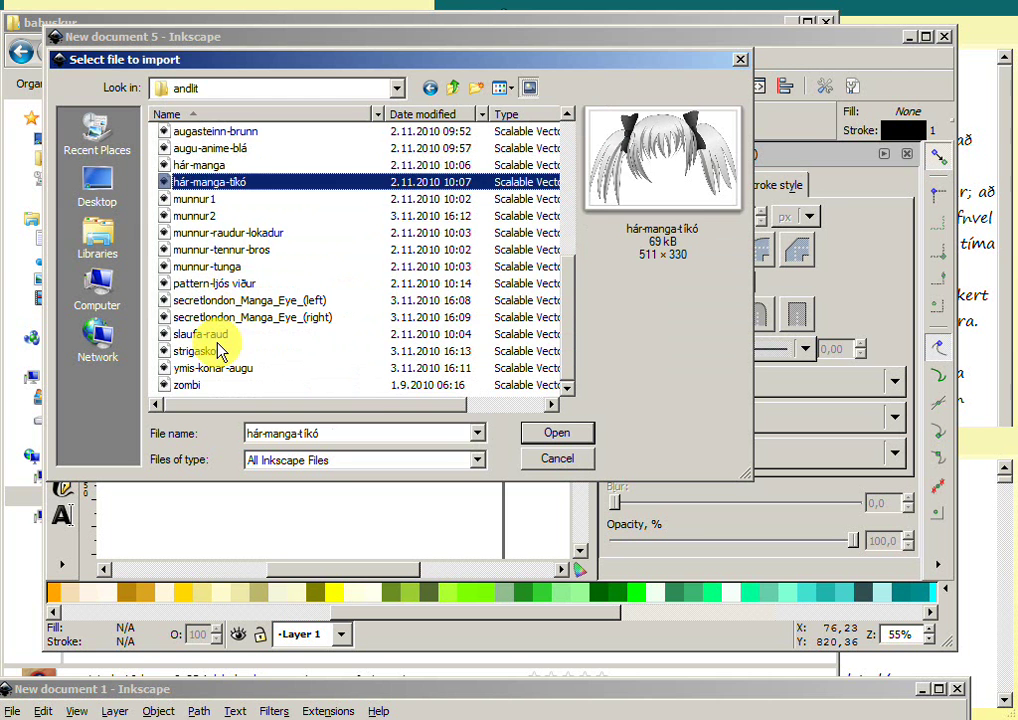
pyautogui.click(186, 334)
pyautogui.click(550, 433)
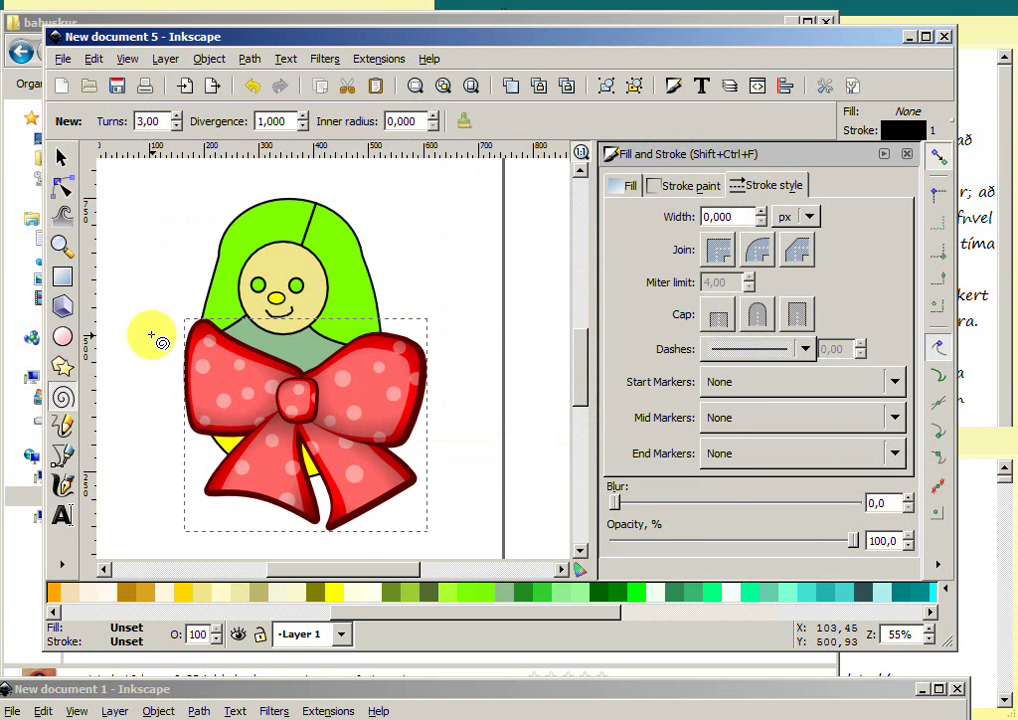
# - Scale the red polka-dot bow to 217 × 179 px and set it on the doll's collar
pyautogui.click(61, 157)
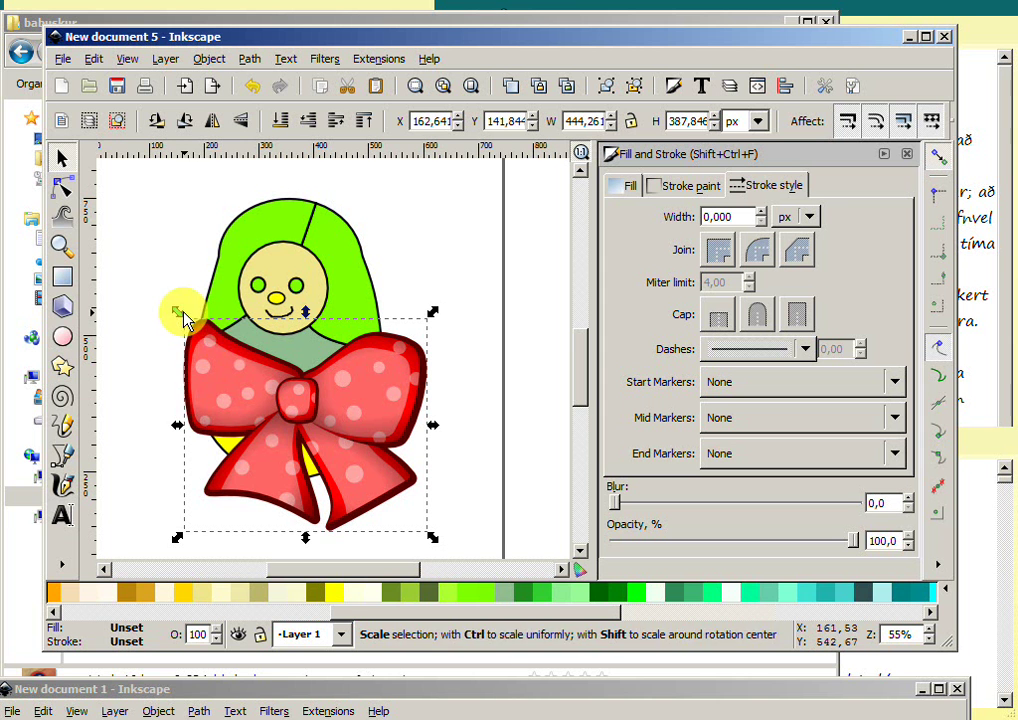
pyautogui.moveTo(177, 313); pyautogui.dragTo(329, 466)
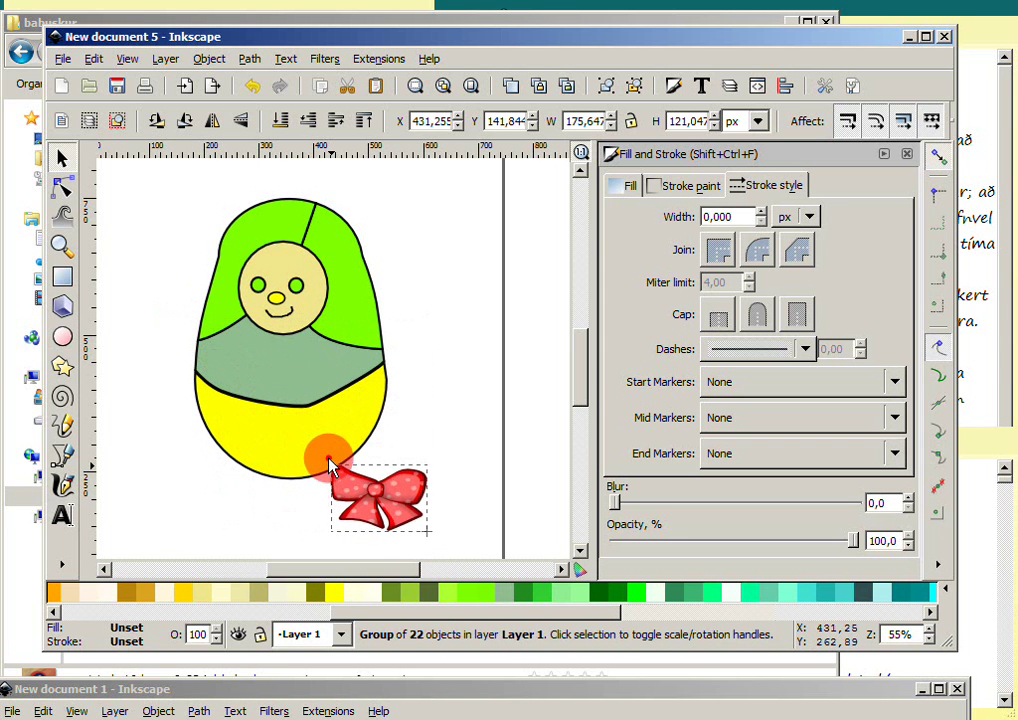
pyautogui.moveTo(396, 515)
pyautogui.mouseDown()
pyautogui.moveTo(307, 350)
pyautogui.moveTo(297, 356)
pyautogui.mouseUp()
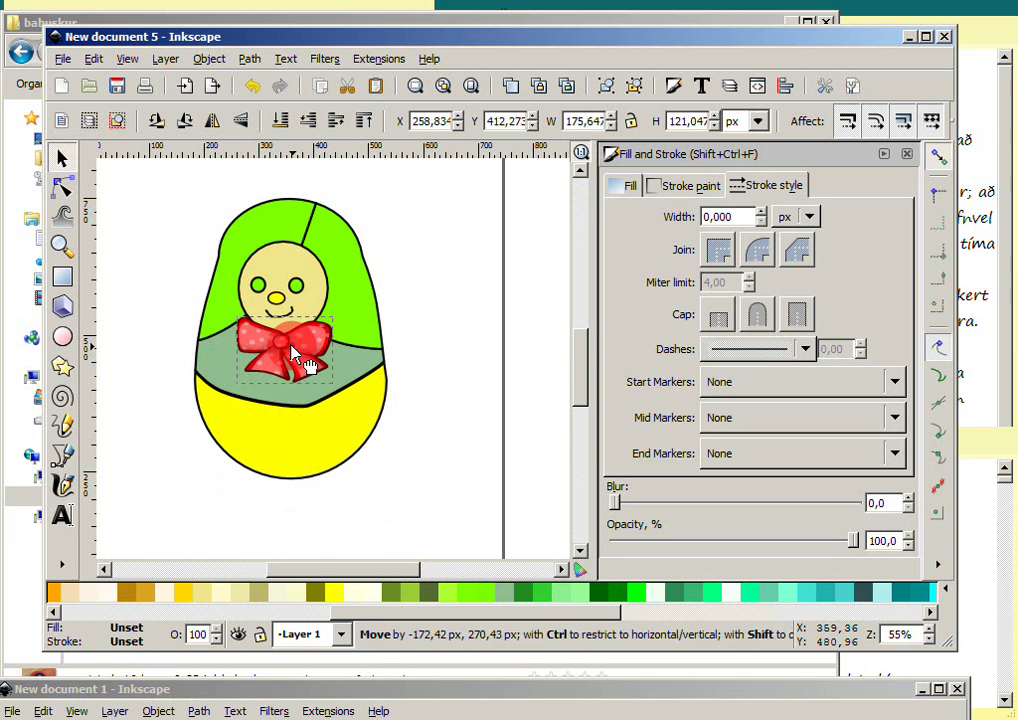
pyautogui.moveTo(237, 320); pyautogui.dragTo(243, 331)
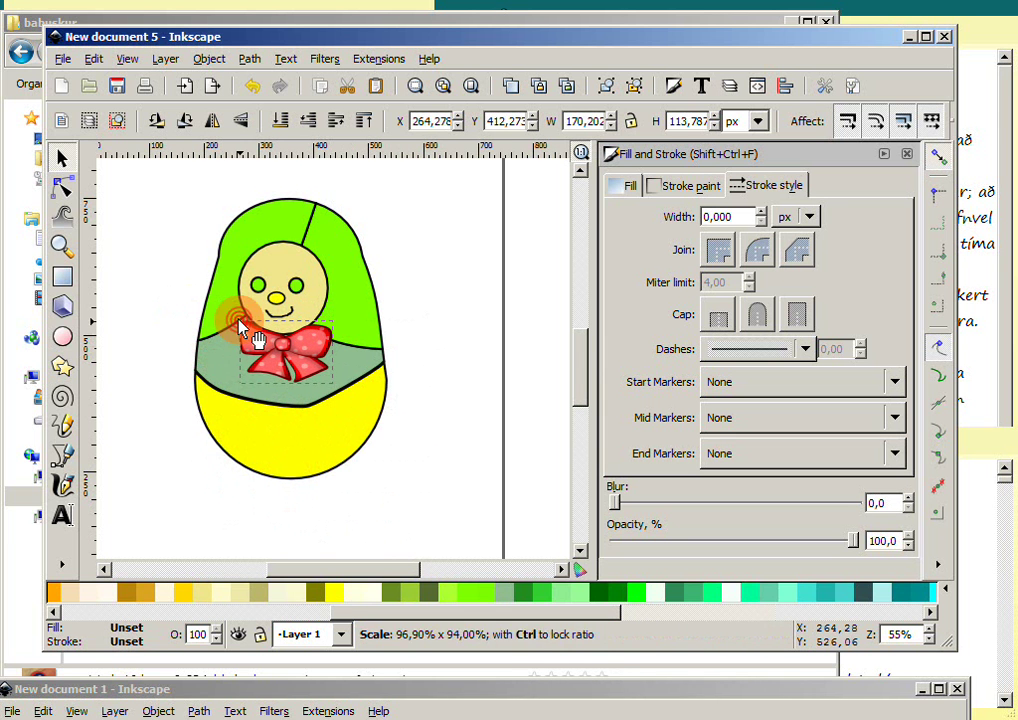
pyautogui.click(253, 386)
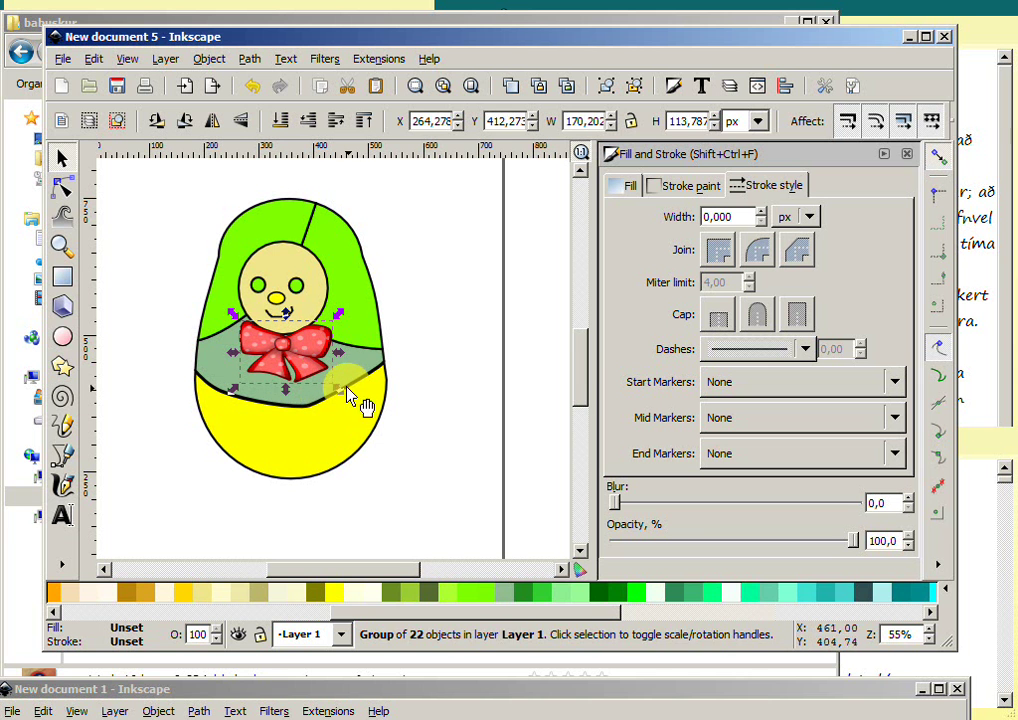
pyautogui.moveTo(342, 397); pyautogui.dragTo(366, 424)
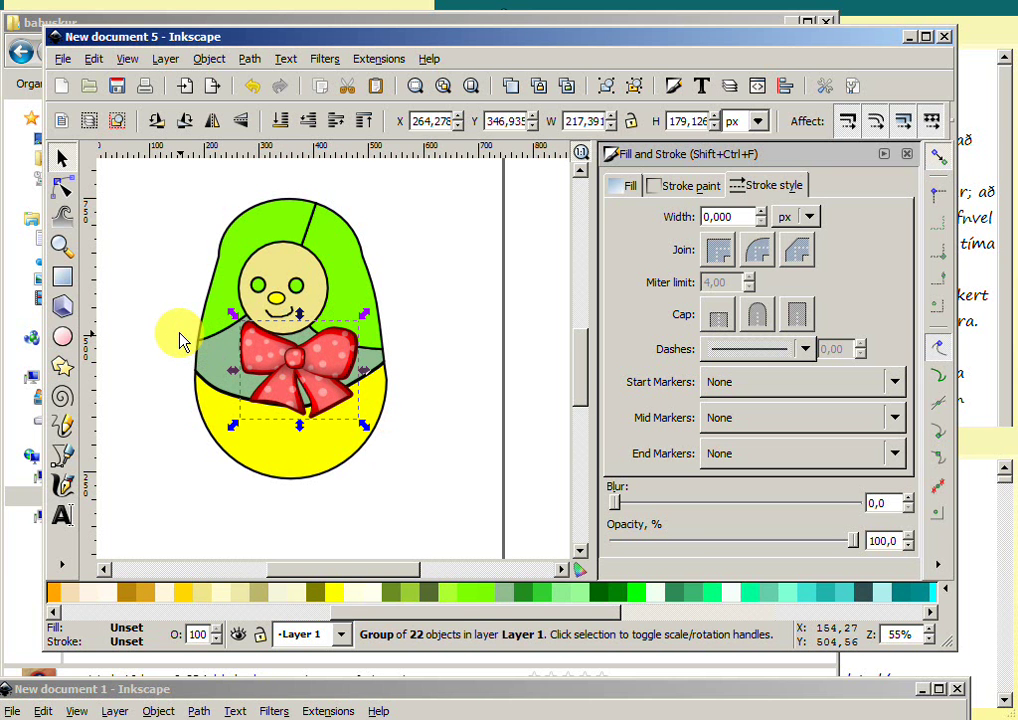
# - Duplicate the bow and move the copy below the doll to the lower left
pyautogui.press('ctrl')
pyautogui.hotkey('ctrl', 'd')
pyautogui.moveTo(307, 363)
pyautogui.mouseDown()
pyautogui.moveTo(222, 477)
pyautogui.moveTo(232, 482)
pyautogui.moveTo(198, 512)
pyautogui.mouseUp()
pyautogui.click(258, 507)
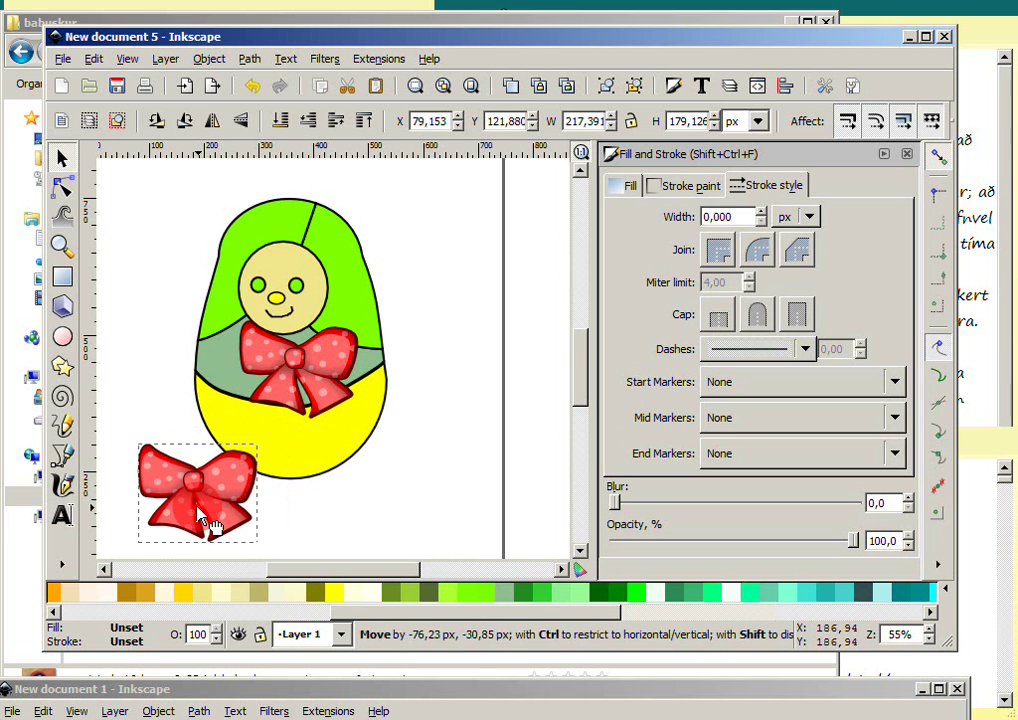
# - Move the copied bow to the top left and ungroup it into separate pieces
pyautogui.moveTo(300, 570); pyautogui.dragTo(275, 570)
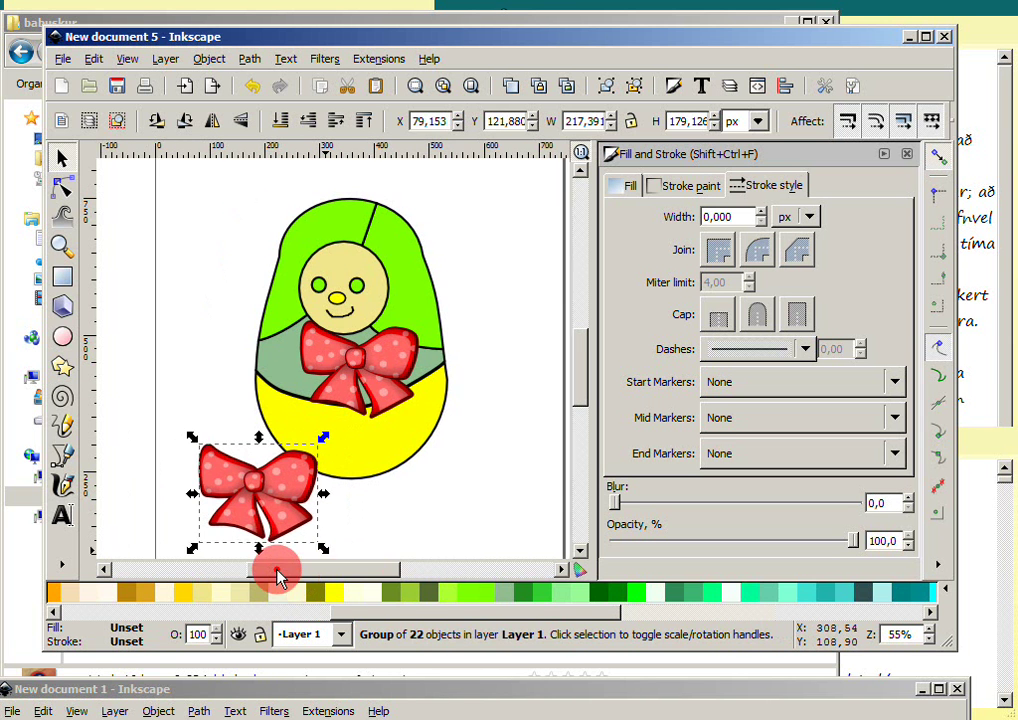
pyautogui.moveTo(285, 518)
pyautogui.mouseDown()
pyautogui.moveTo(250, 514)
pyautogui.moveTo(158, 243)
pyautogui.mouseUp()
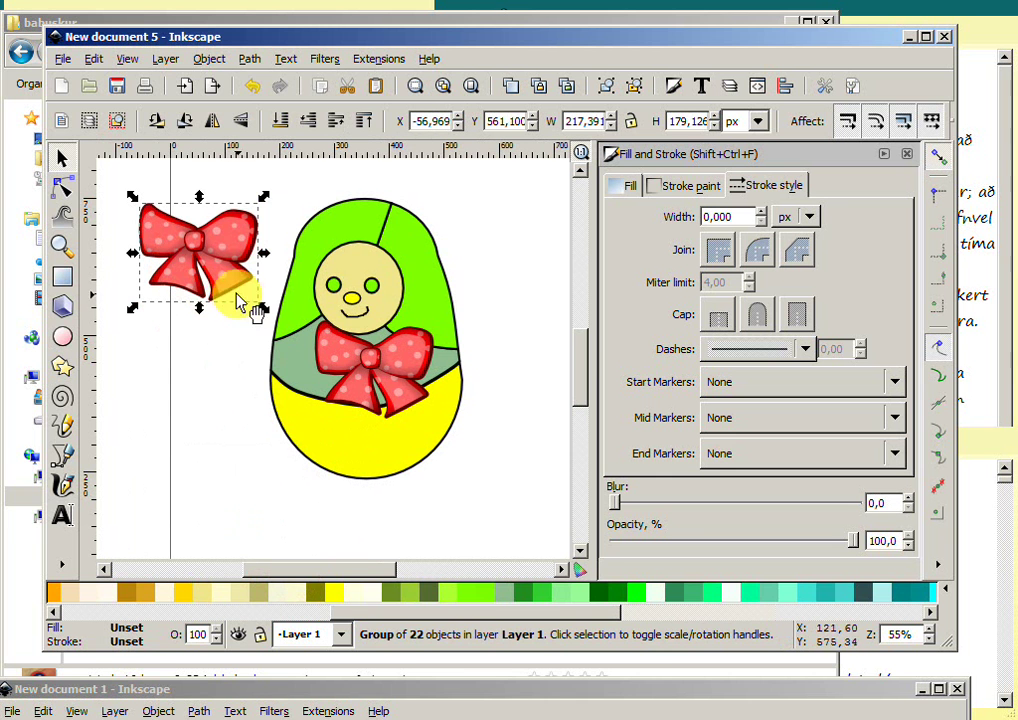
pyautogui.click(212, 62)
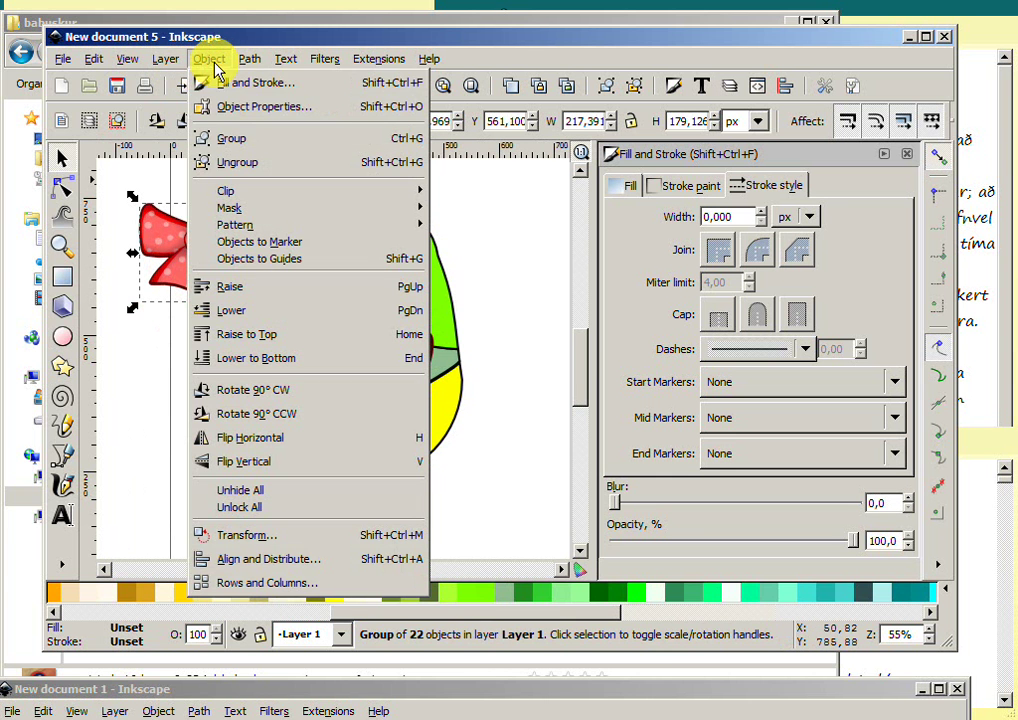
pyautogui.click(230, 163)
pyautogui.click(167, 380)
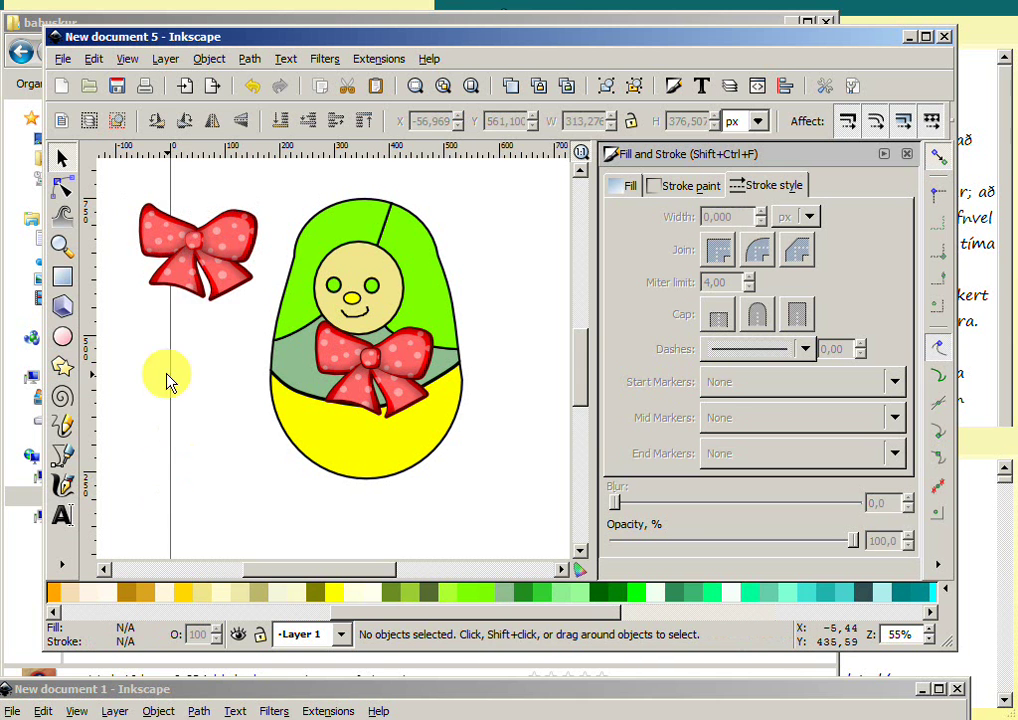
# - Fill the first three pieces of the copied bow yellow, including its right side
pyautogui.click(174, 276)
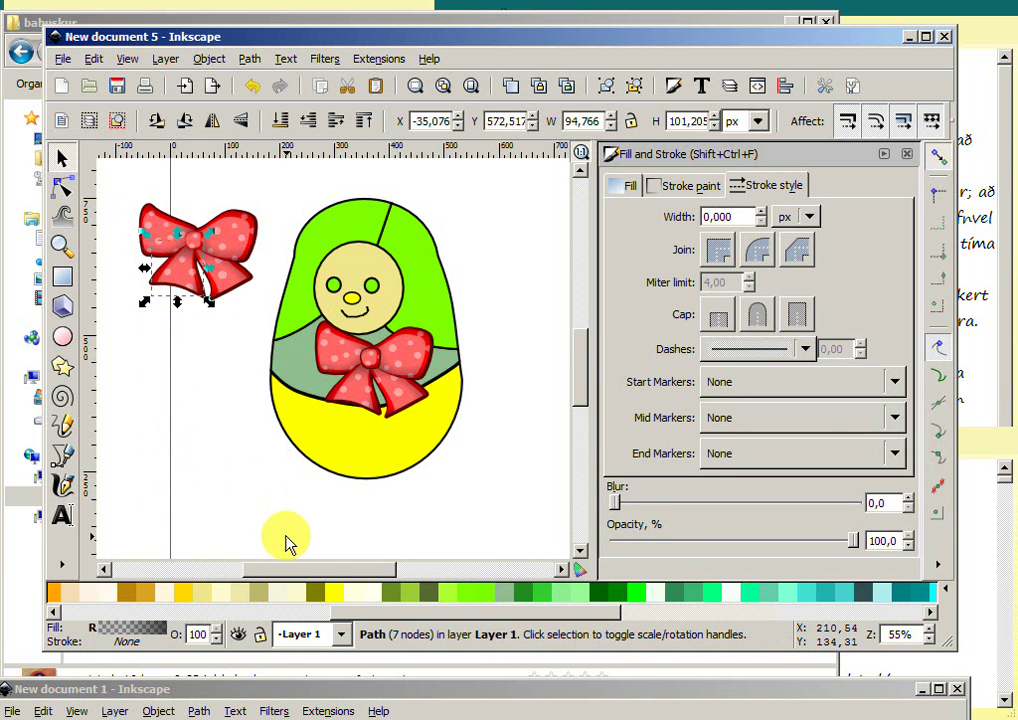
pyautogui.click(334, 595)
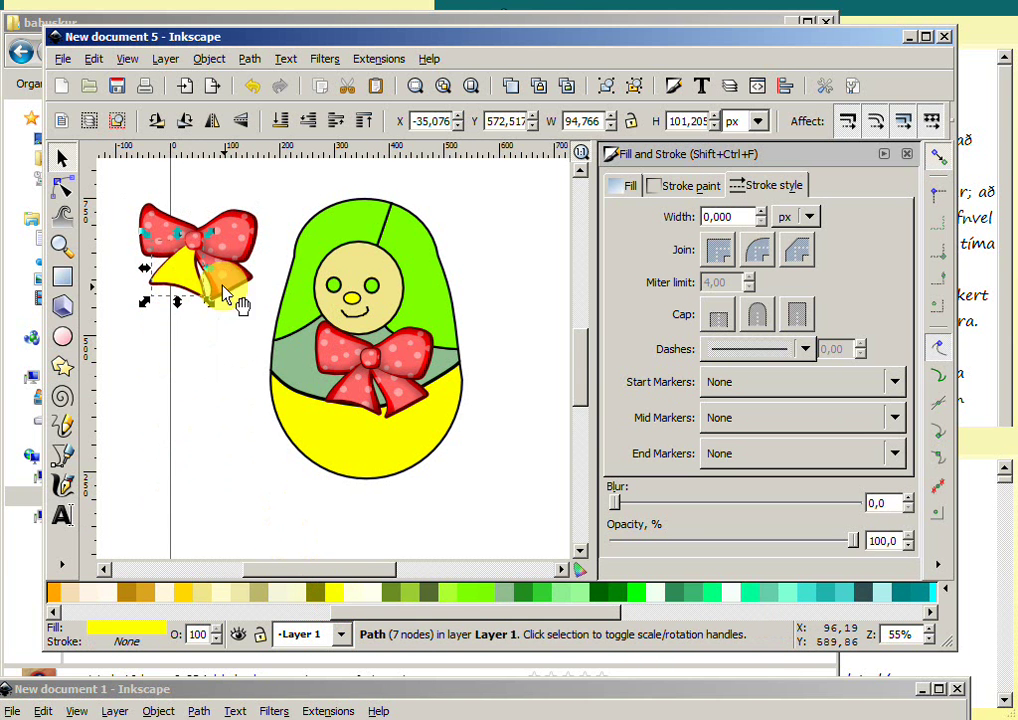
pyautogui.click(240, 302)
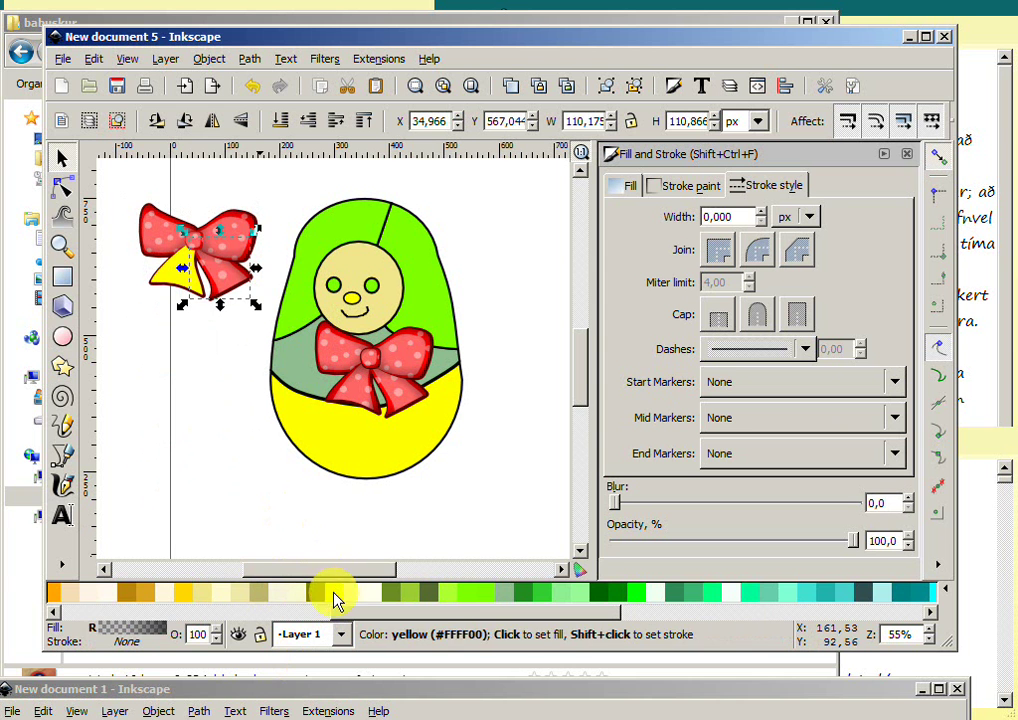
pyautogui.click(334, 600)
pyautogui.click(211, 236)
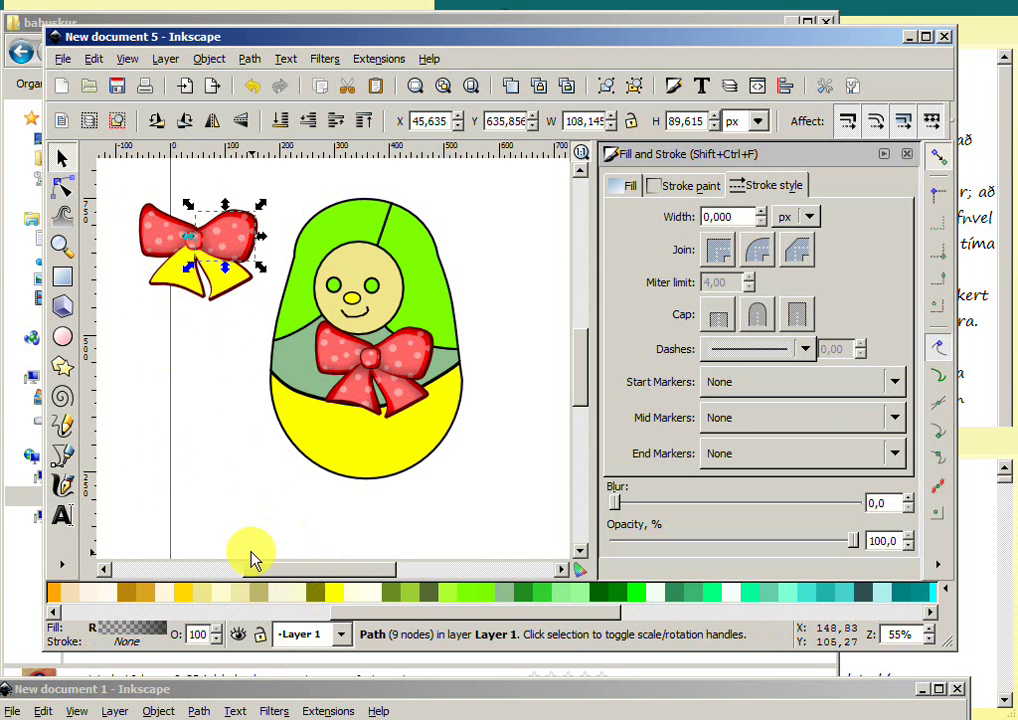
pyautogui.click(337, 601)
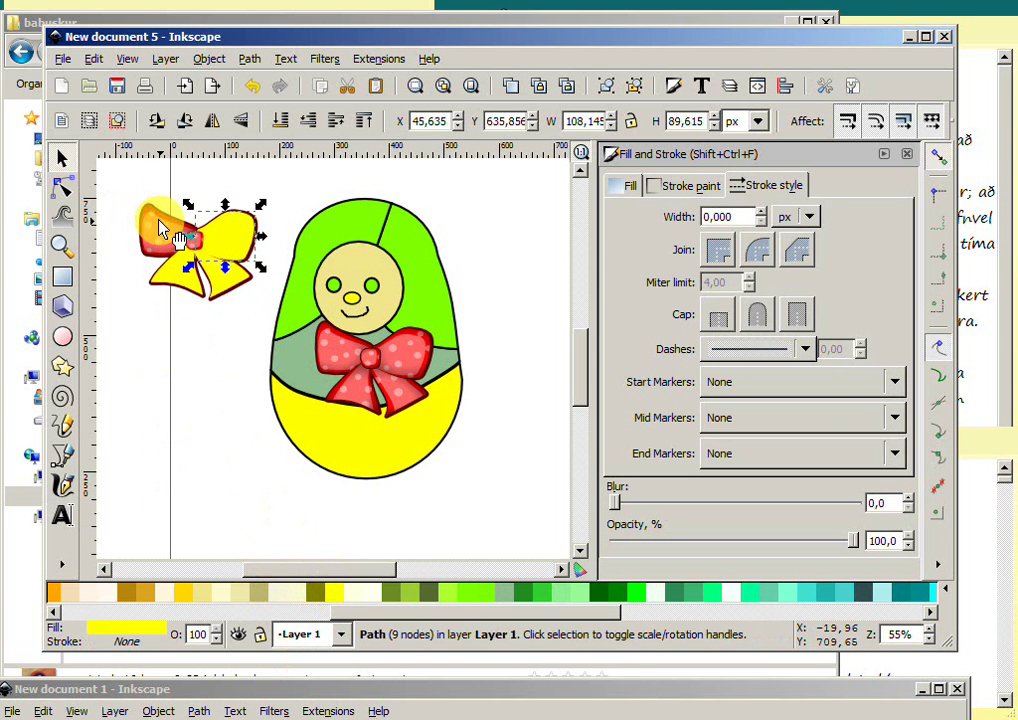
# - Fill the bow's left piece and centre knot yellow, then select all its pieces
pyautogui.click(134, 222)
pyautogui.click(160, 240)
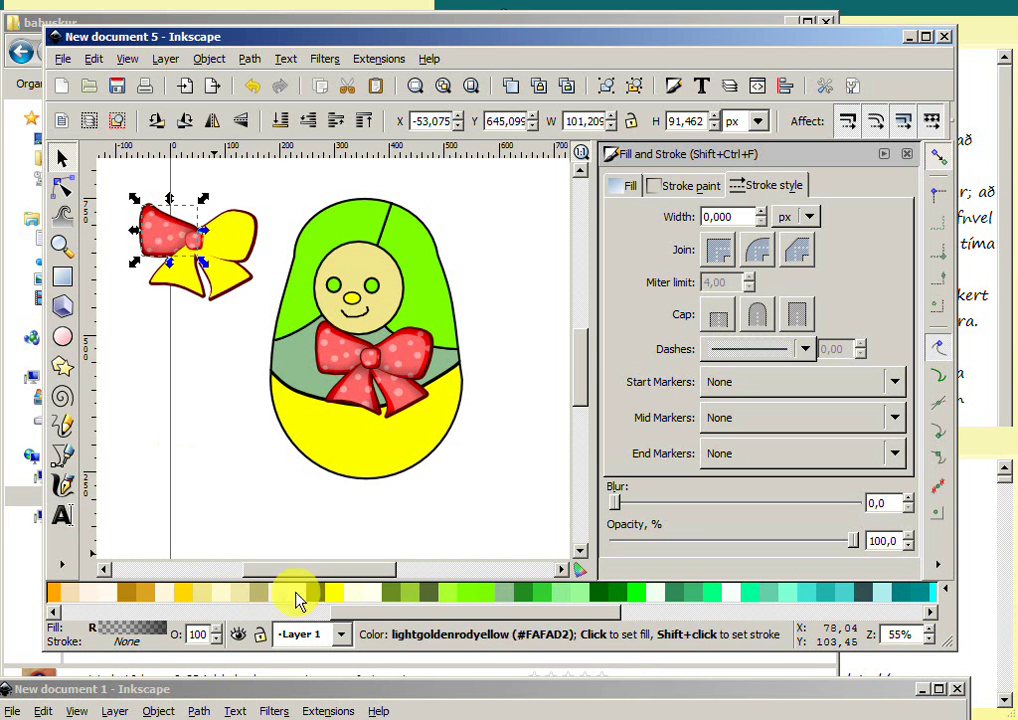
pyautogui.click(336, 601)
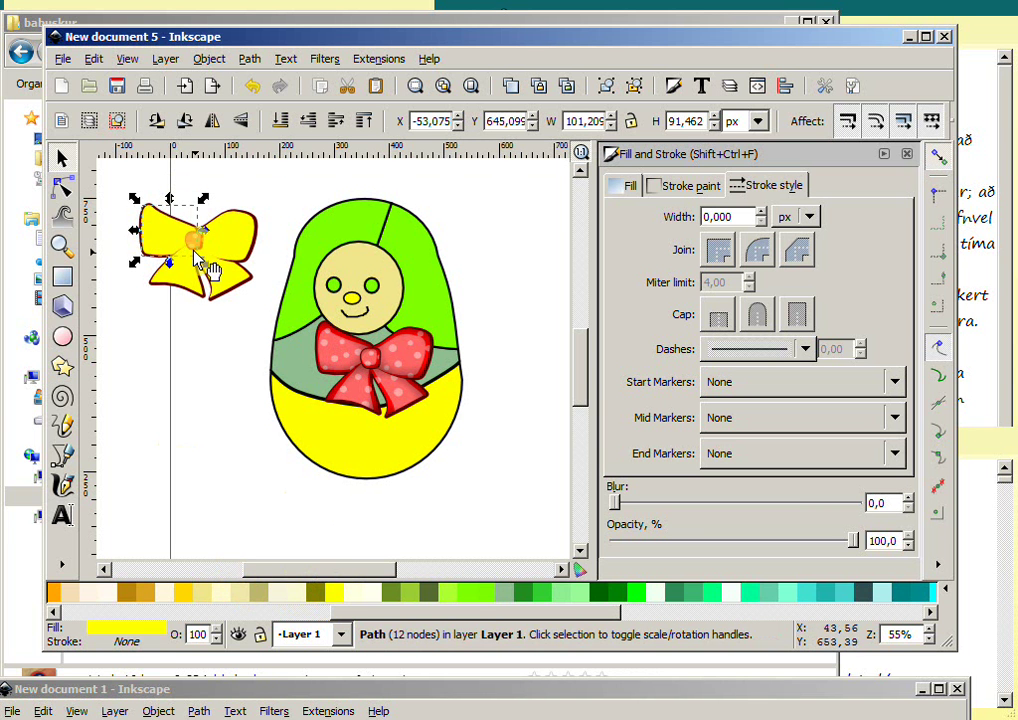
pyautogui.click(193, 240)
pyautogui.click(333, 593)
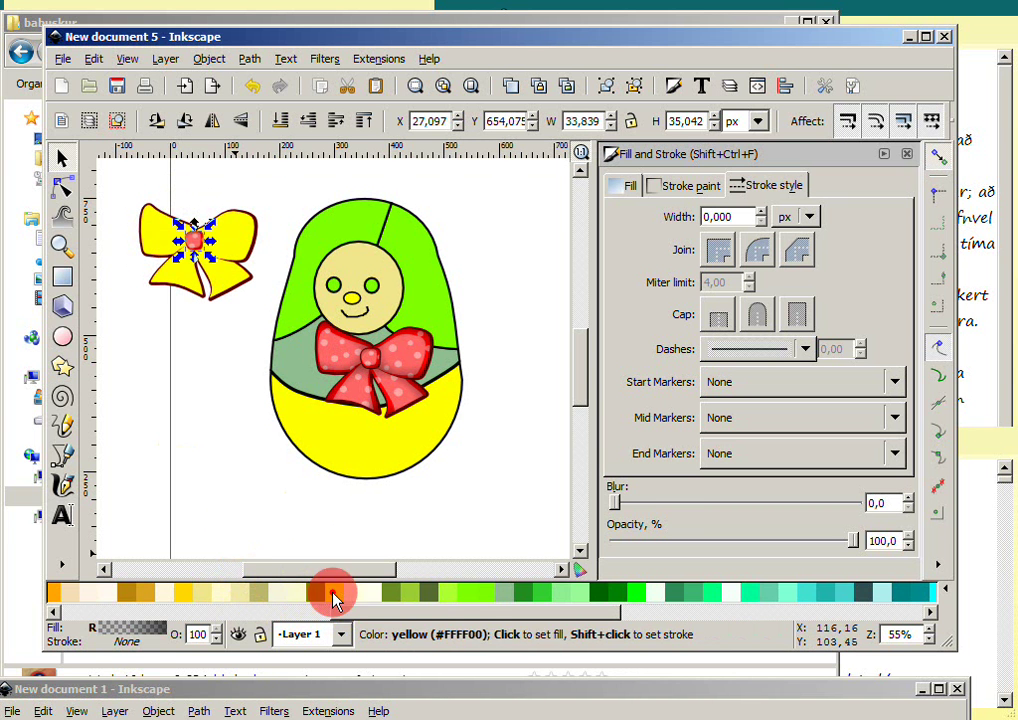
pyautogui.click(130, 218)
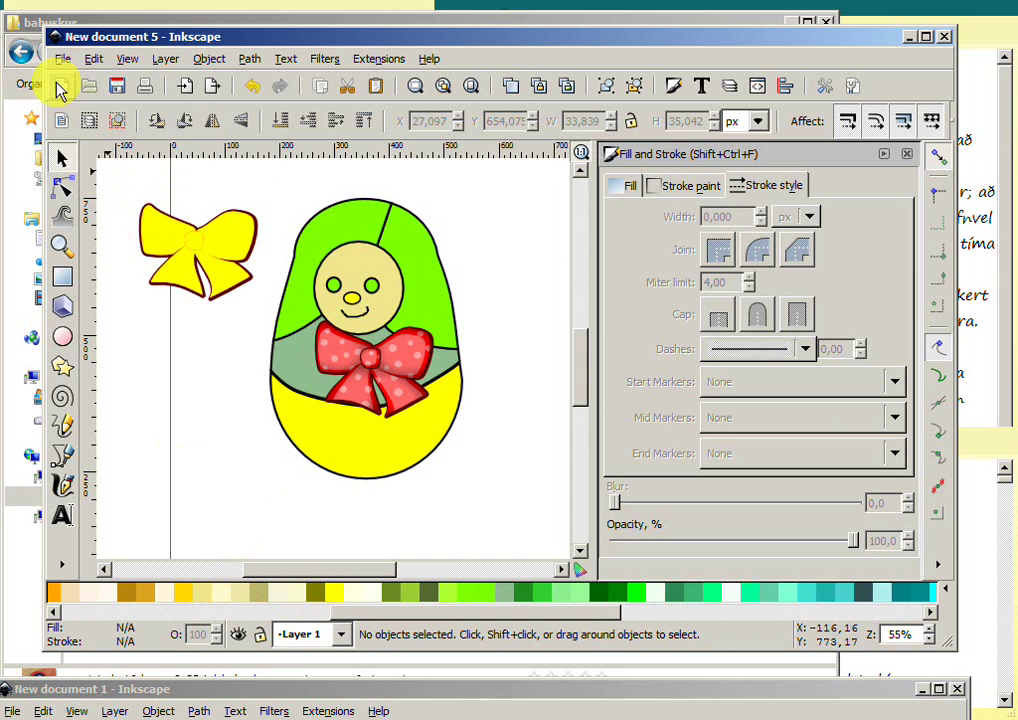
pyautogui.moveTo(122, 189); pyautogui.dragTo(266, 326)
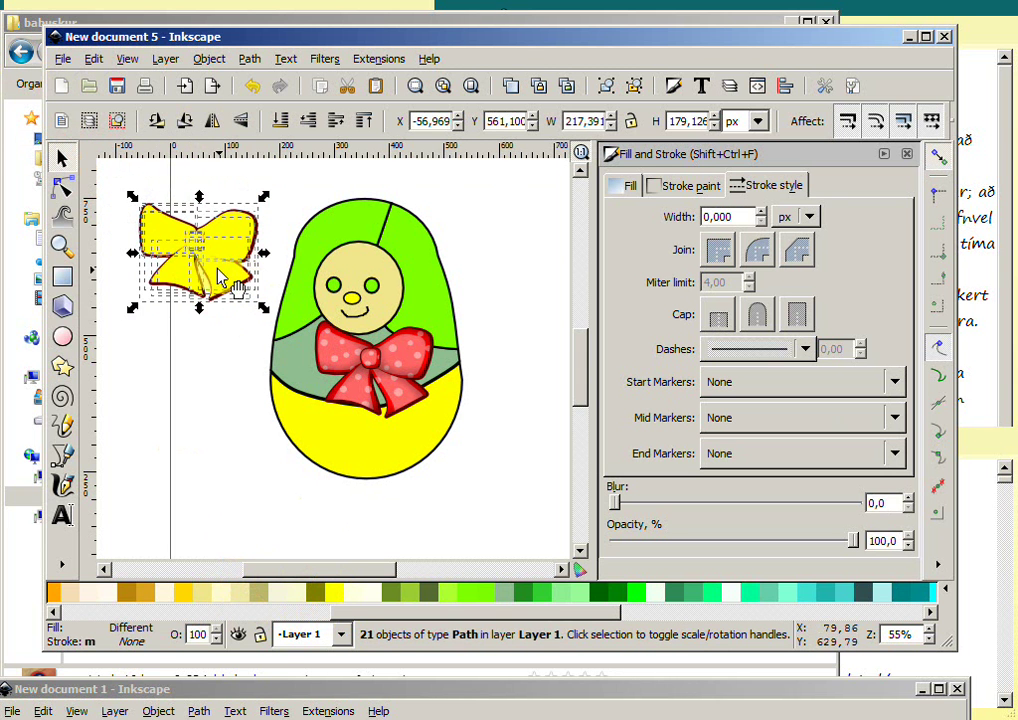
# - Group and shrink the yellow bow, set the red bow aside lower left, and place the yellow bow on the chest
pyautogui.click(210, 58)
pyautogui.click(227, 141)
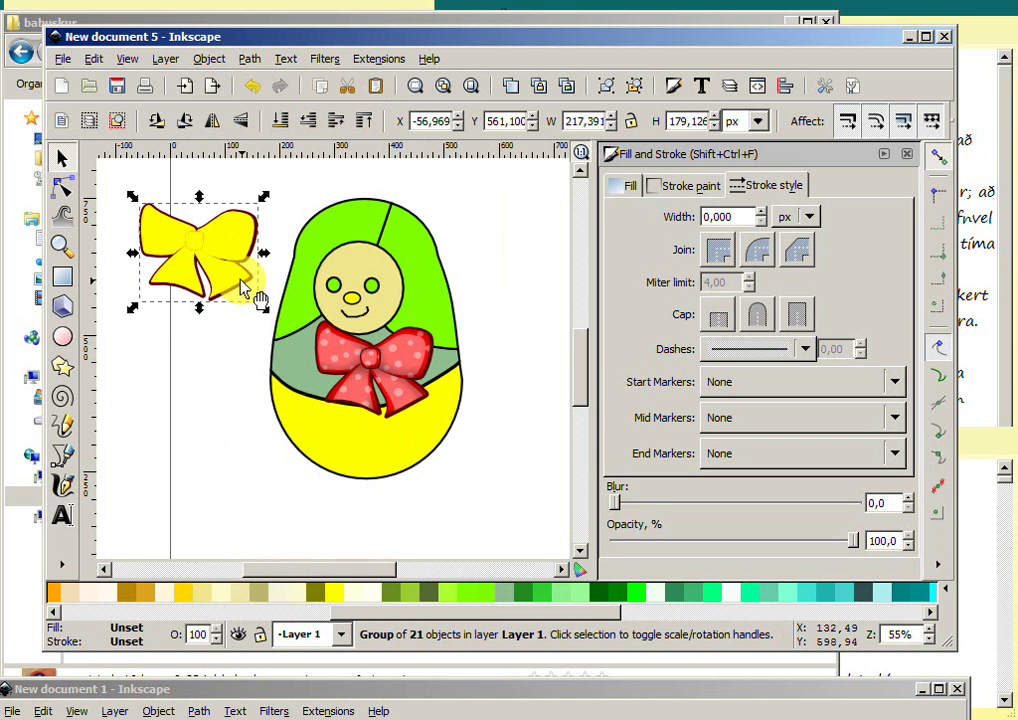
pyautogui.moveTo(264, 307); pyautogui.dragTo(222, 278)
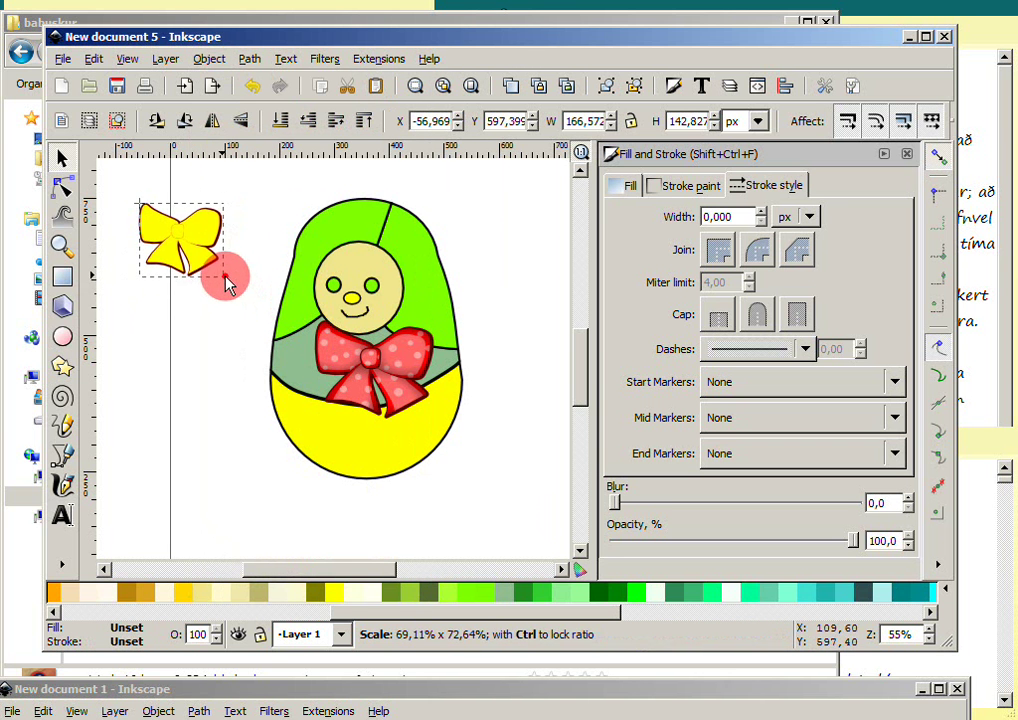
pyautogui.click(360, 380)
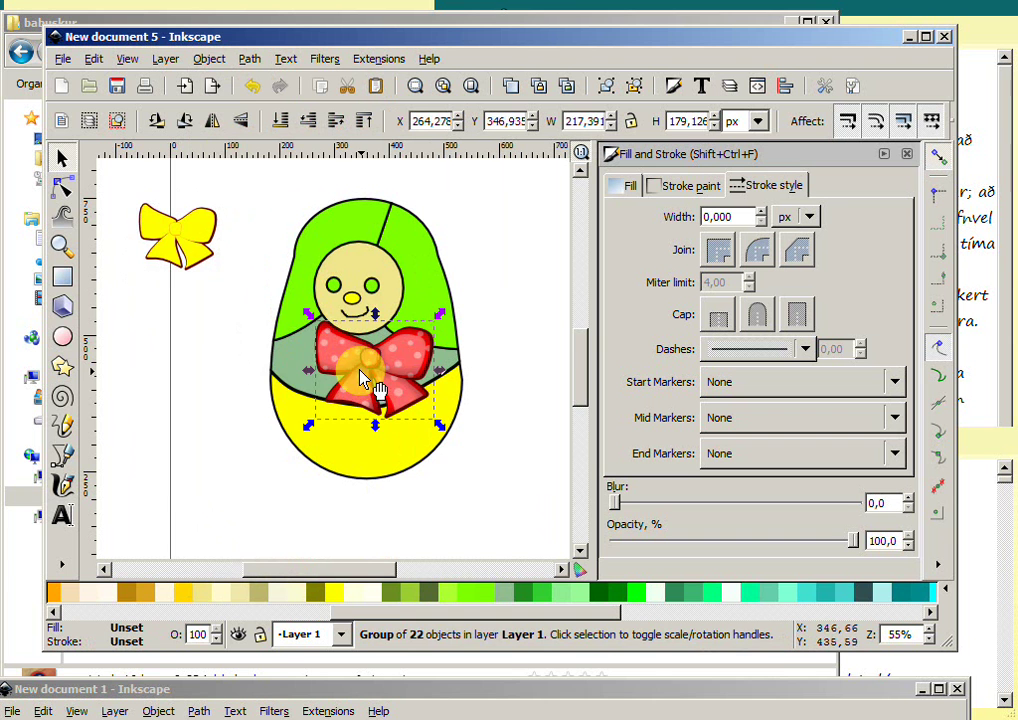
pyautogui.moveTo(360, 380); pyautogui.dragTo(170, 473)
pyautogui.moveTo(180, 258); pyautogui.dragTo(359, 376)
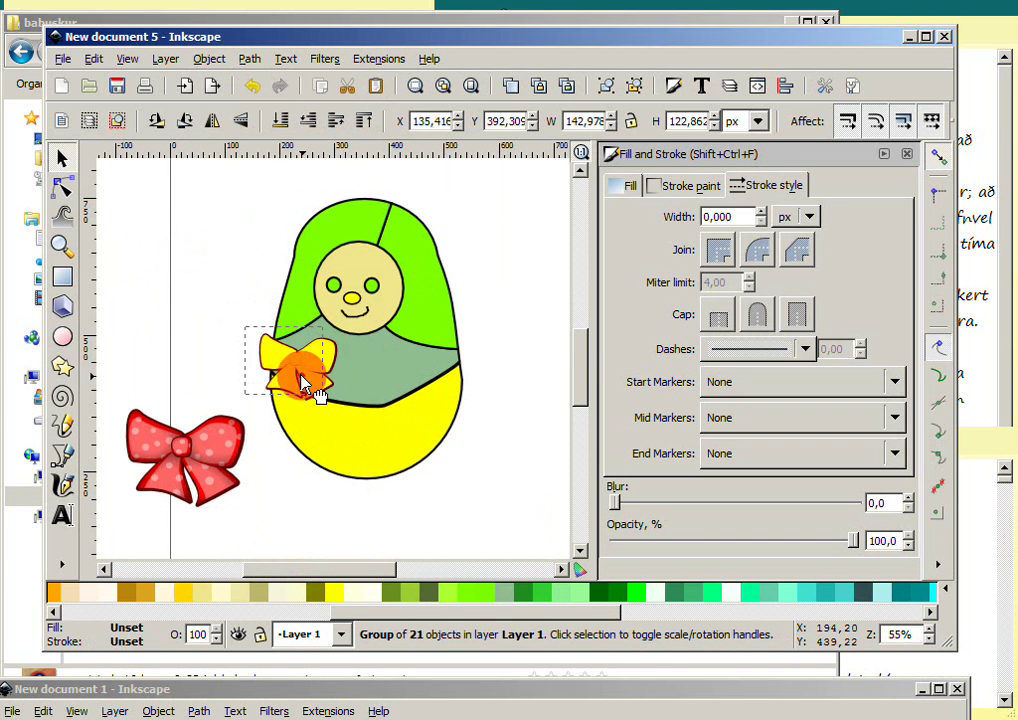
# - Recolour the chest bow olive drab and settle it on the doll's chest
pyautogui.click(461, 597)
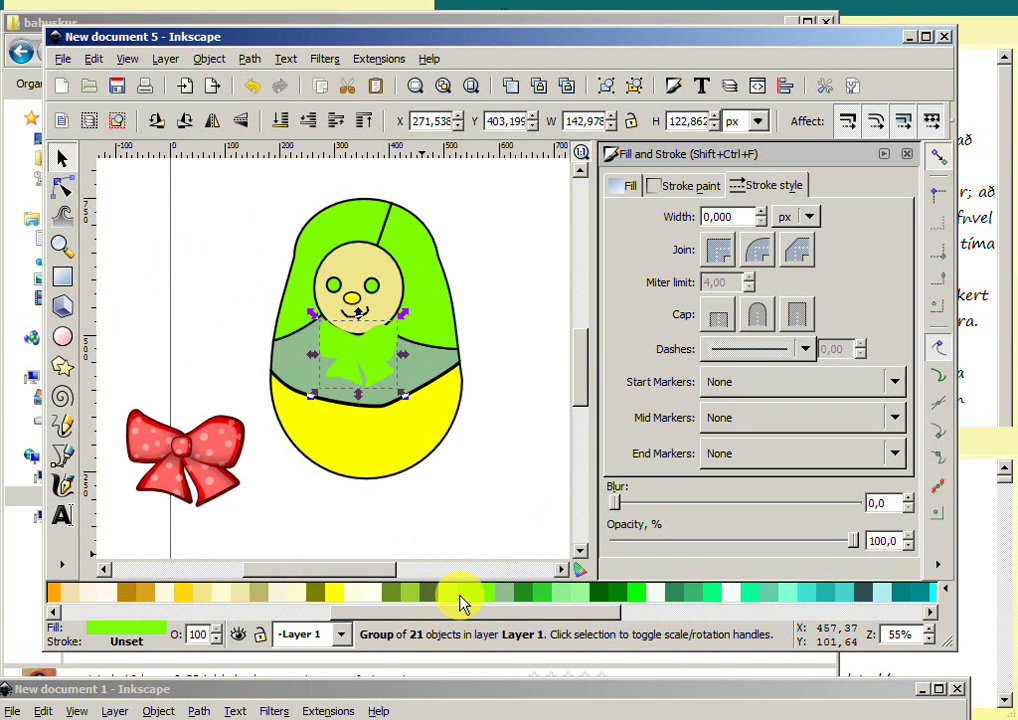
pyautogui.click(684, 187)
pyautogui.click(752, 186)
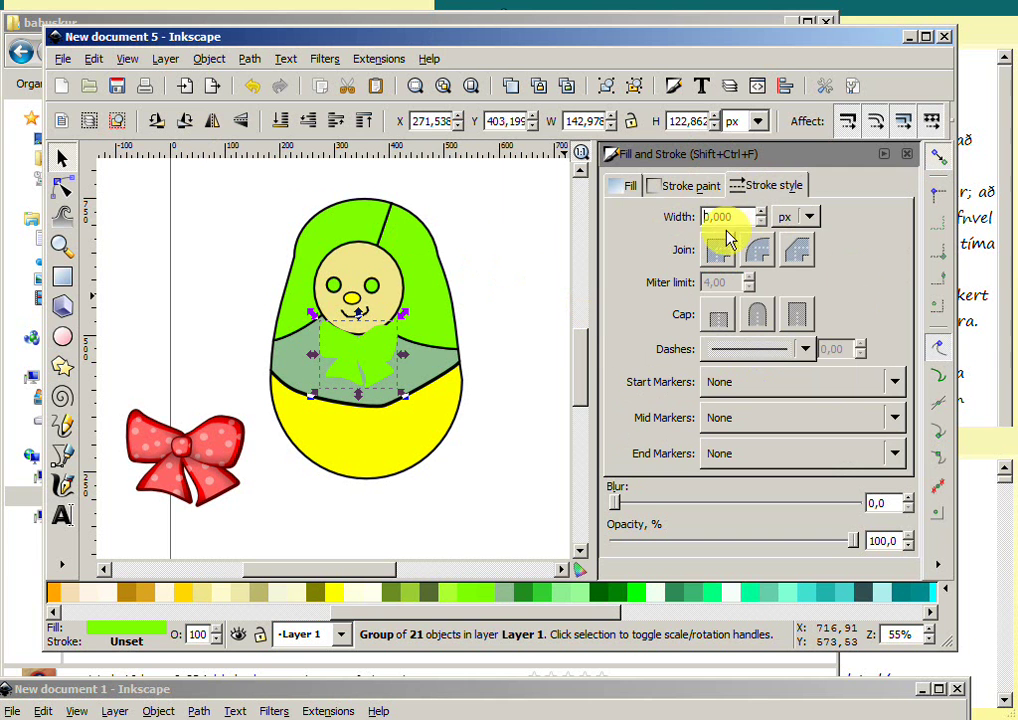
pyautogui.doubleClick(745, 217)
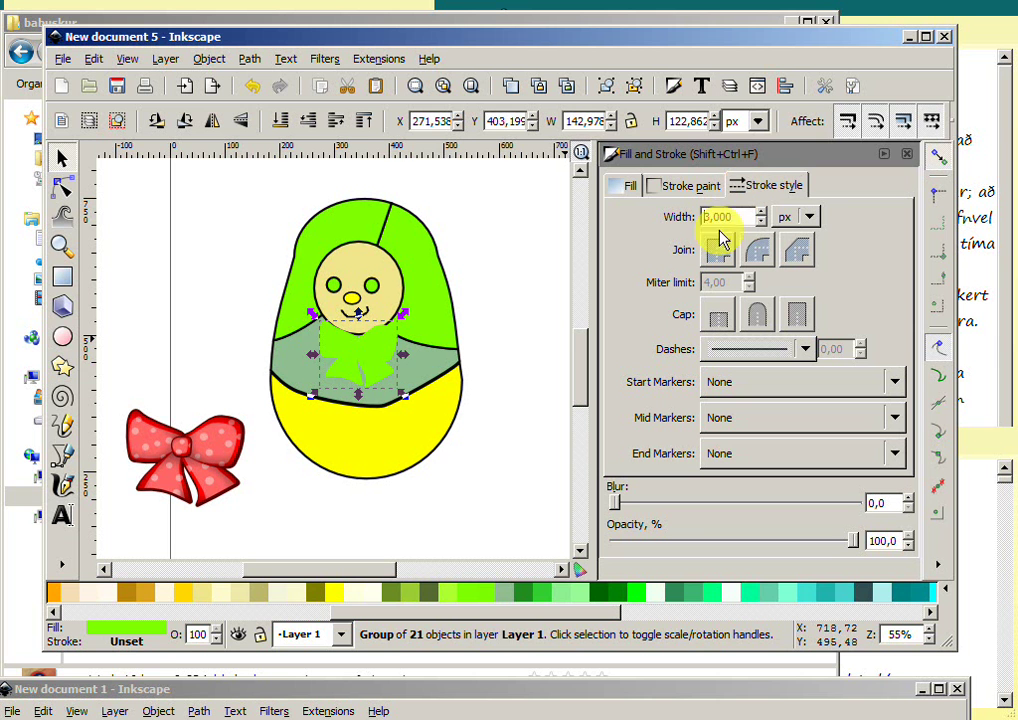
pyautogui.moveTo(368, 364); pyautogui.dragTo(371, 367)
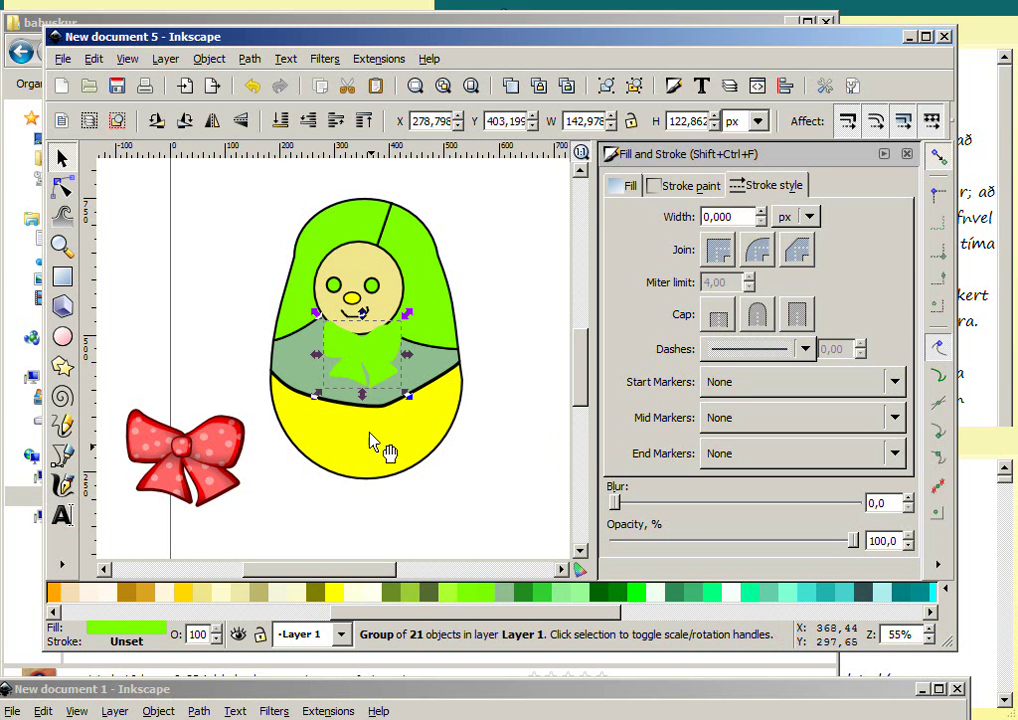
pyautogui.click(397, 593)
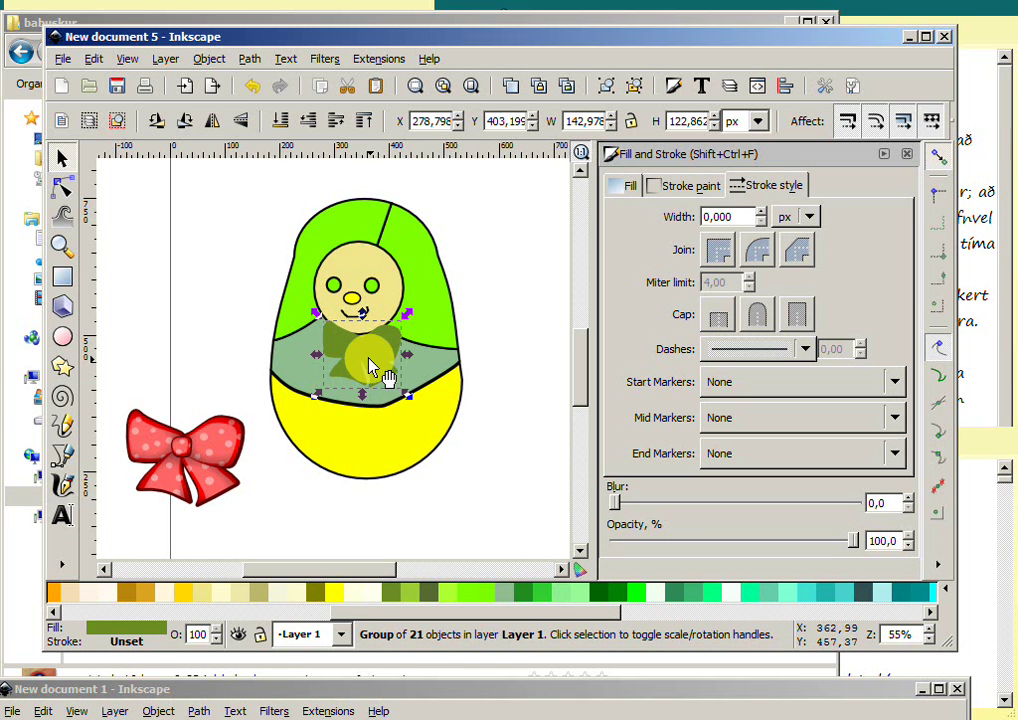
pyautogui.moveTo(370, 368); pyautogui.dragTo(360, 455)
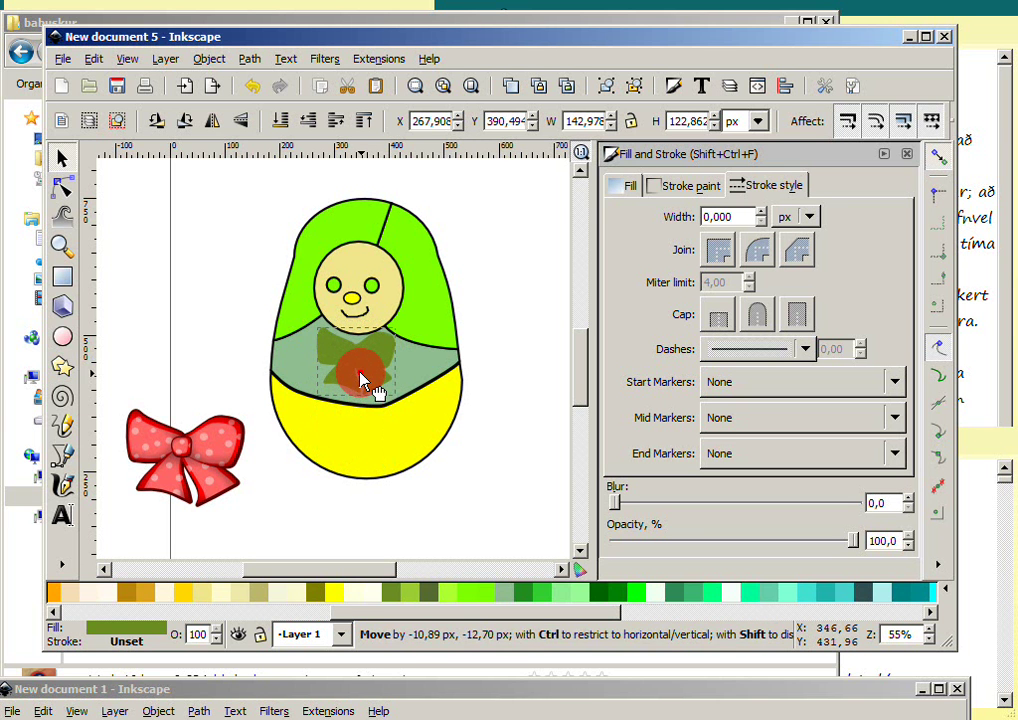
pyautogui.moveTo(360, 455); pyautogui.dragTo(370, 388)
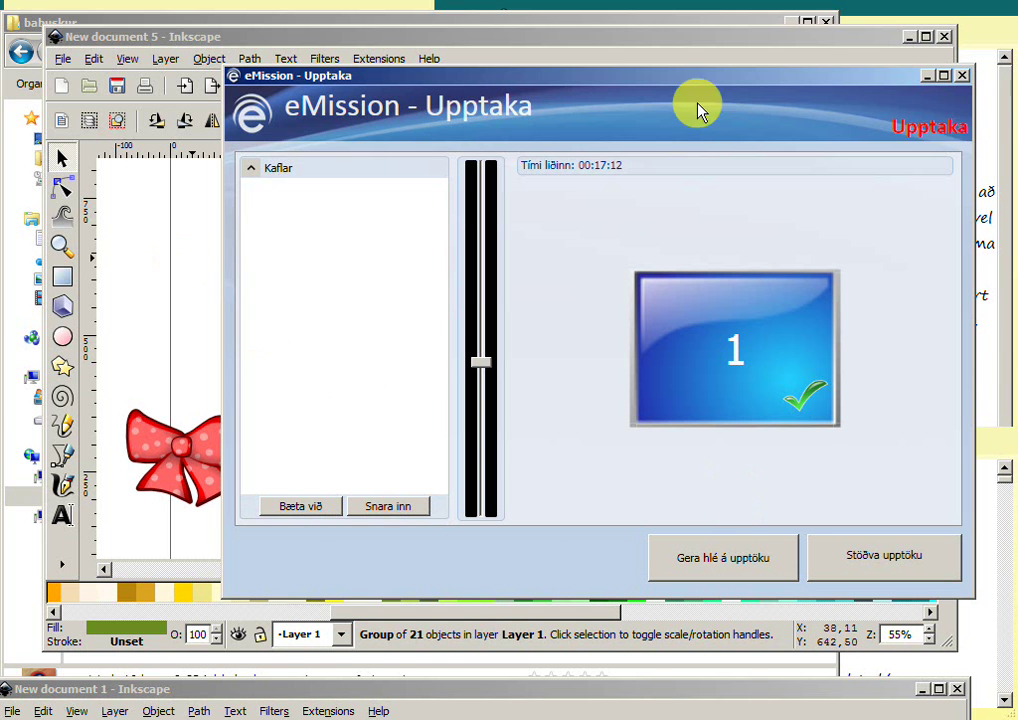
# - Delete the olive-green bow and place the red bow, shrunk to about 143 × 119 px, on the chest
pyautogui.click(925, 77)
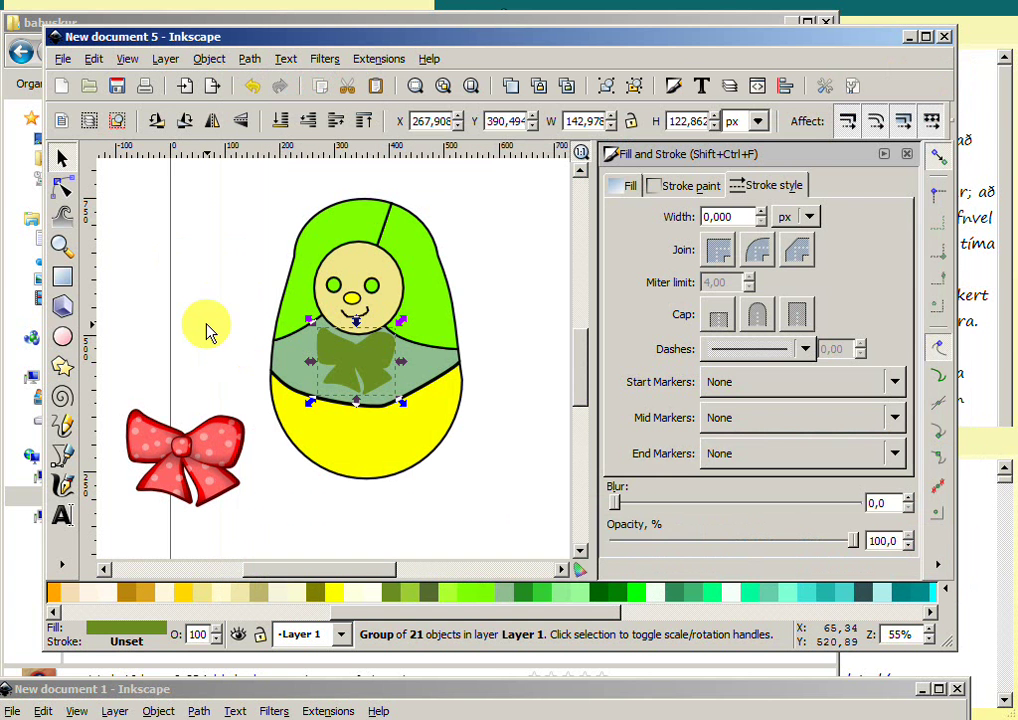
pyautogui.click(207, 328)
pyautogui.click(360, 374)
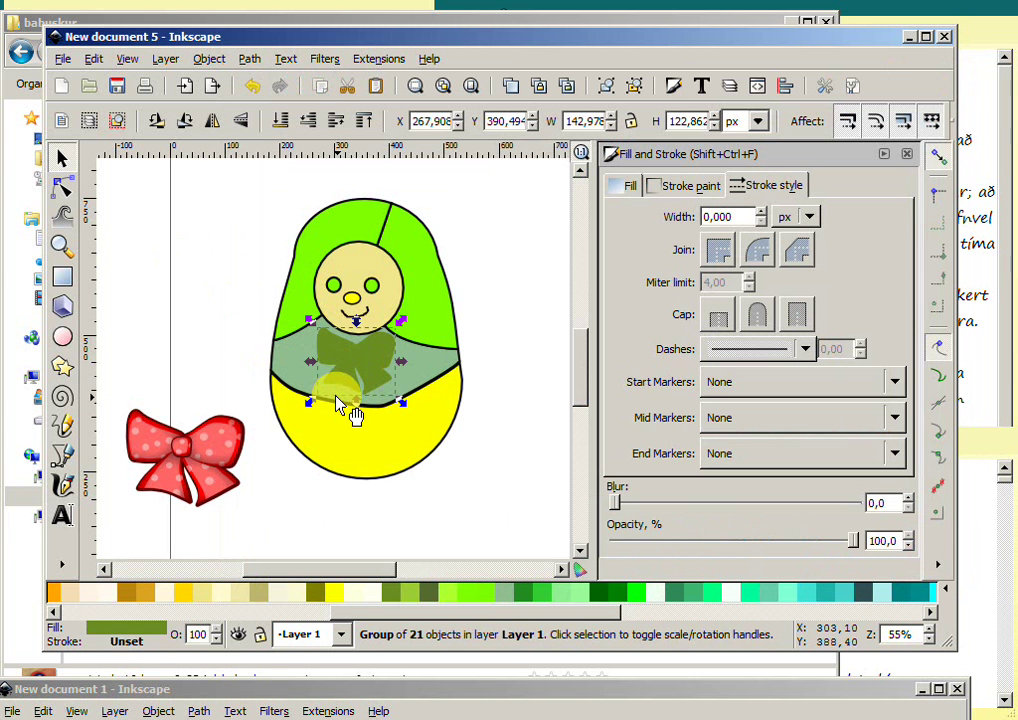
pyautogui.press('Delete')
pyautogui.click(193, 462)
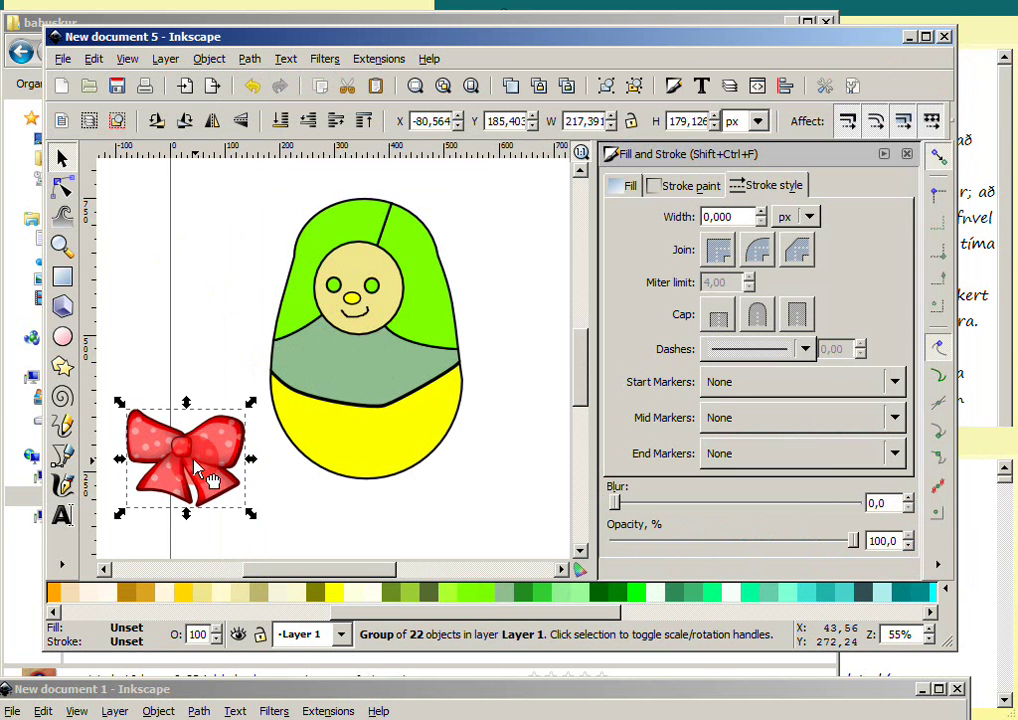
pyautogui.moveTo(193, 462); pyautogui.dragTo(316, 380)
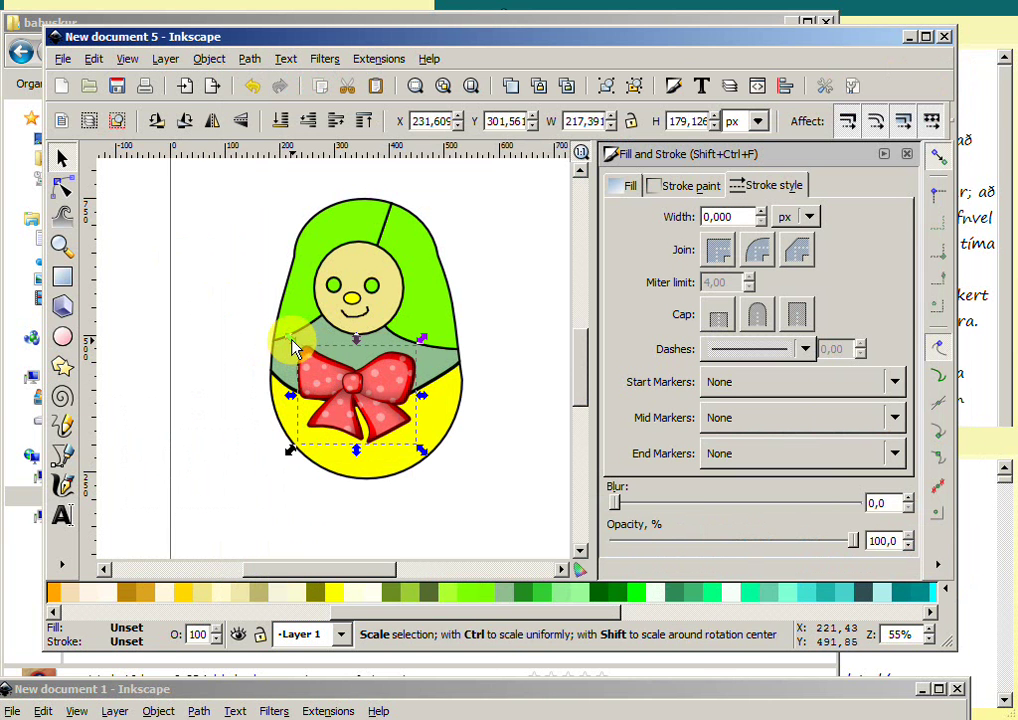
pyautogui.moveTo(290, 340)
pyautogui.mouseDown()
pyautogui.moveTo(333, 372)
pyautogui.moveTo(341, 341)
pyautogui.mouseUp()
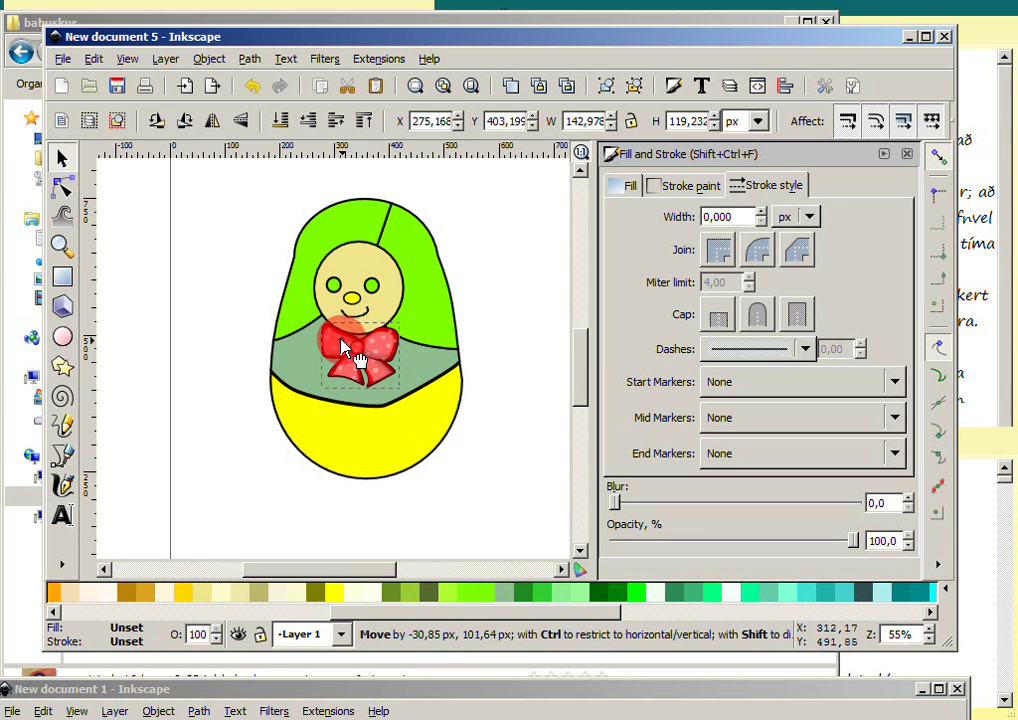
pyautogui.click(199, 368)
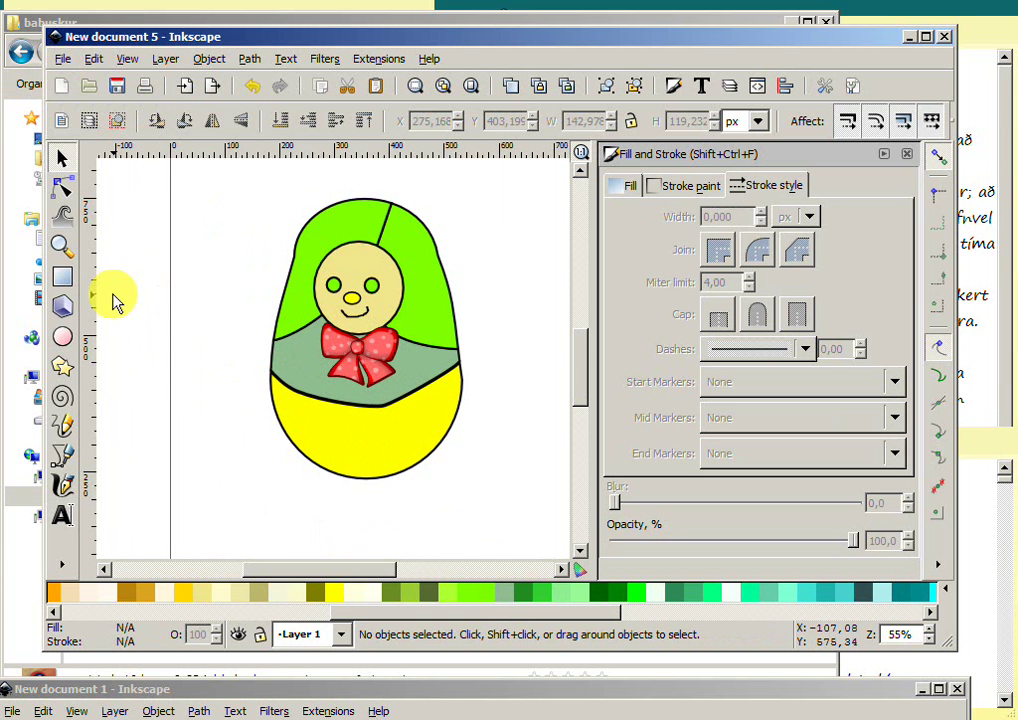
# - Pull the yellow skirt down away from the doll's body
pyautogui.click(62, 340)
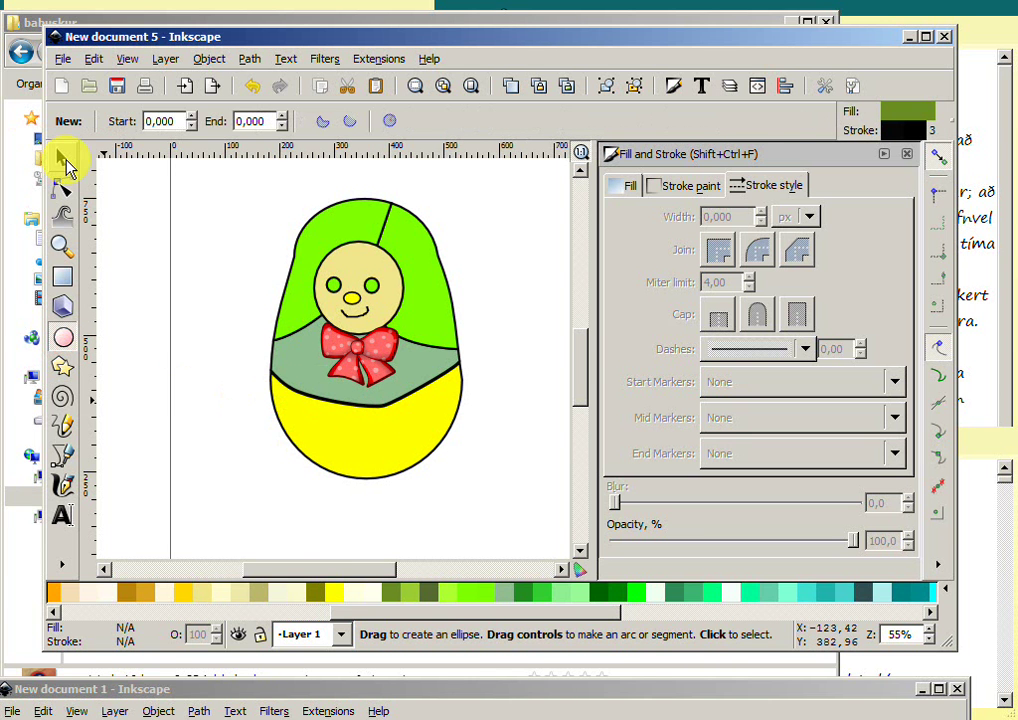
pyautogui.click(62, 160)
pyautogui.click(380, 487)
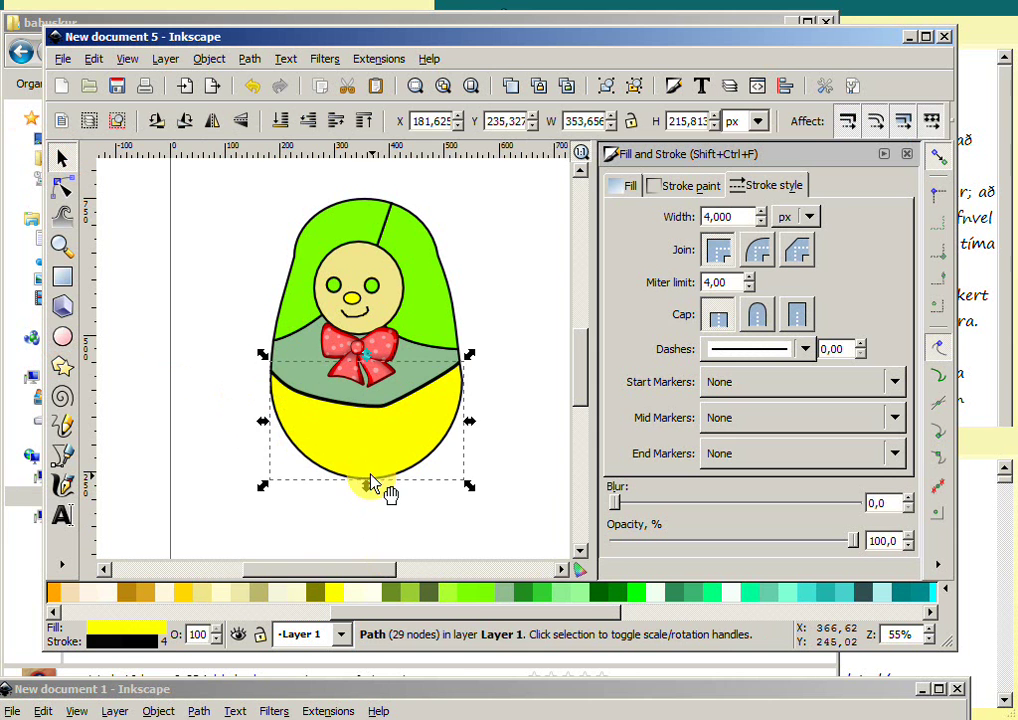
pyautogui.moveTo(380, 487); pyautogui.dragTo(362, 528)
pyautogui.scroll(-3, 588, 392)
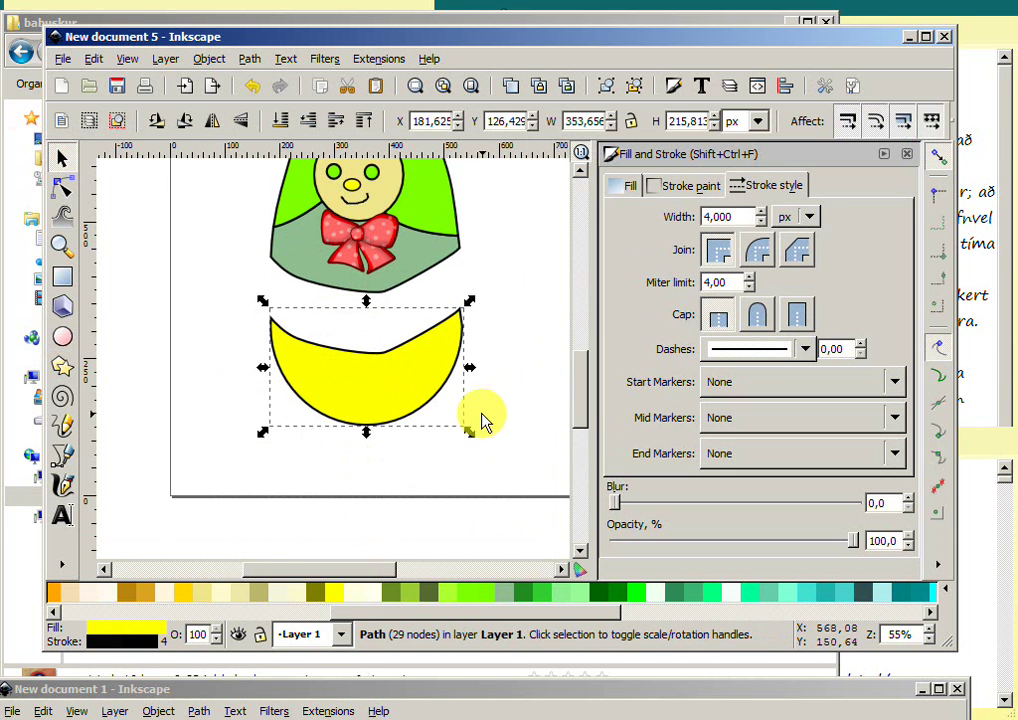
# - Draw an olive-green ellipse over the skirt's upper middle and select it together with the skirt
pyautogui.click(62, 338)
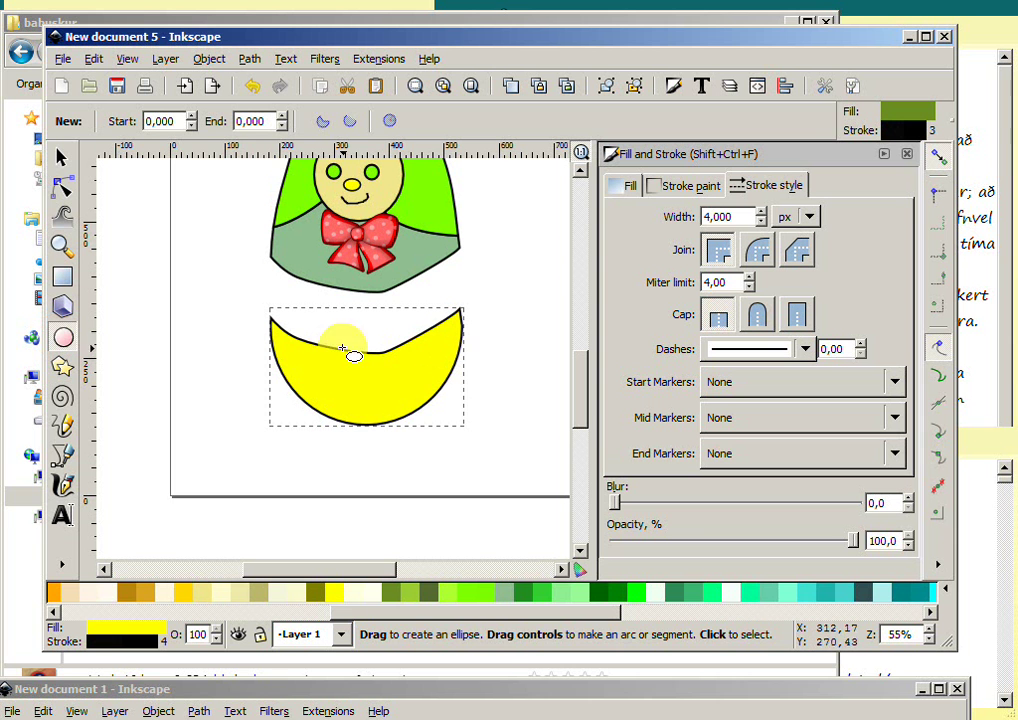
pyautogui.moveTo(318, 321)
pyautogui.mouseDown()
pyautogui.moveTo(342, 377)
pyautogui.moveTo(433, 408)
pyautogui.mouseUp()
pyautogui.click(61, 158)
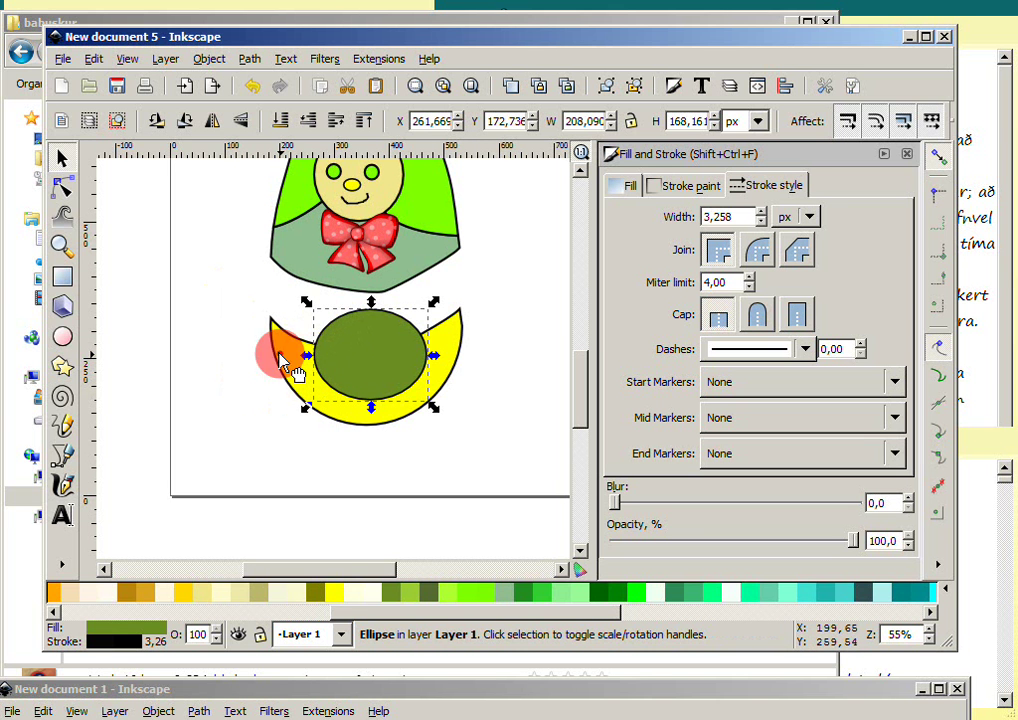
pyautogui.click(287, 368)
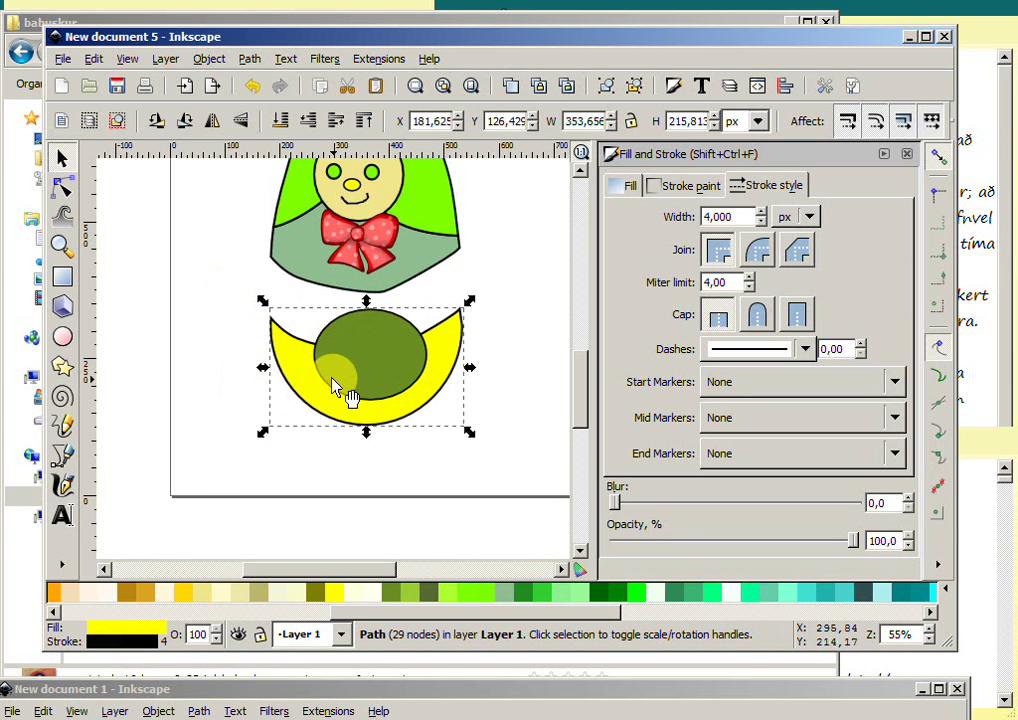
pyautogui.keyDown('shift'); pyautogui.click(358, 320); pyautogui.keyUp('shift')
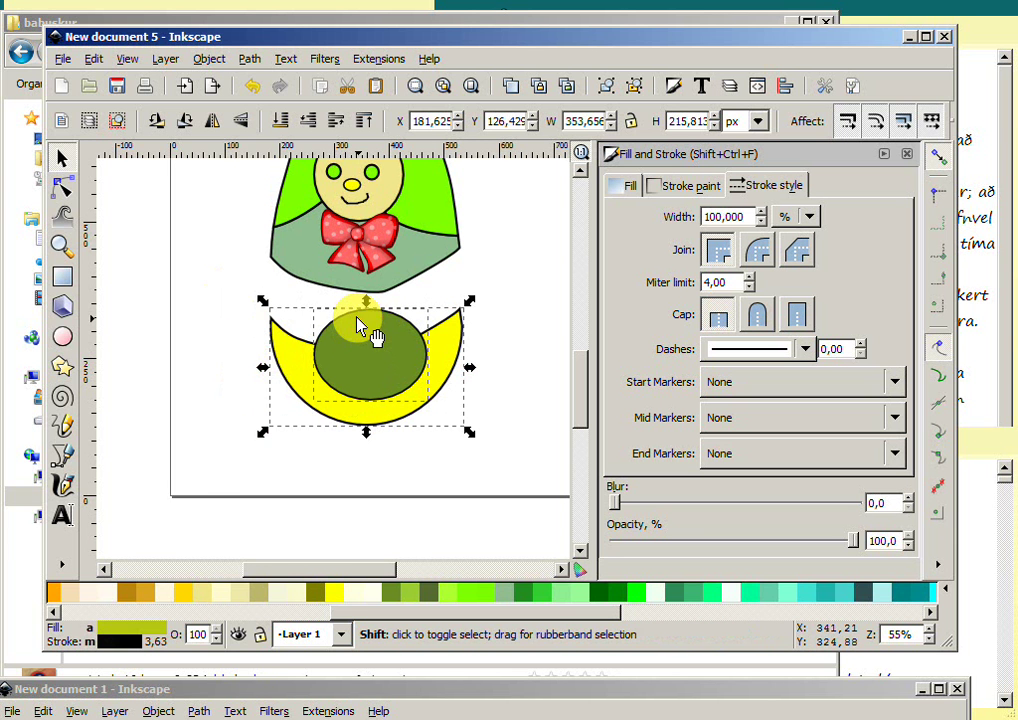
# - Divide the yellow skirt along the ellipse and try dark sea green on the inner piece
pyautogui.click(250, 59)
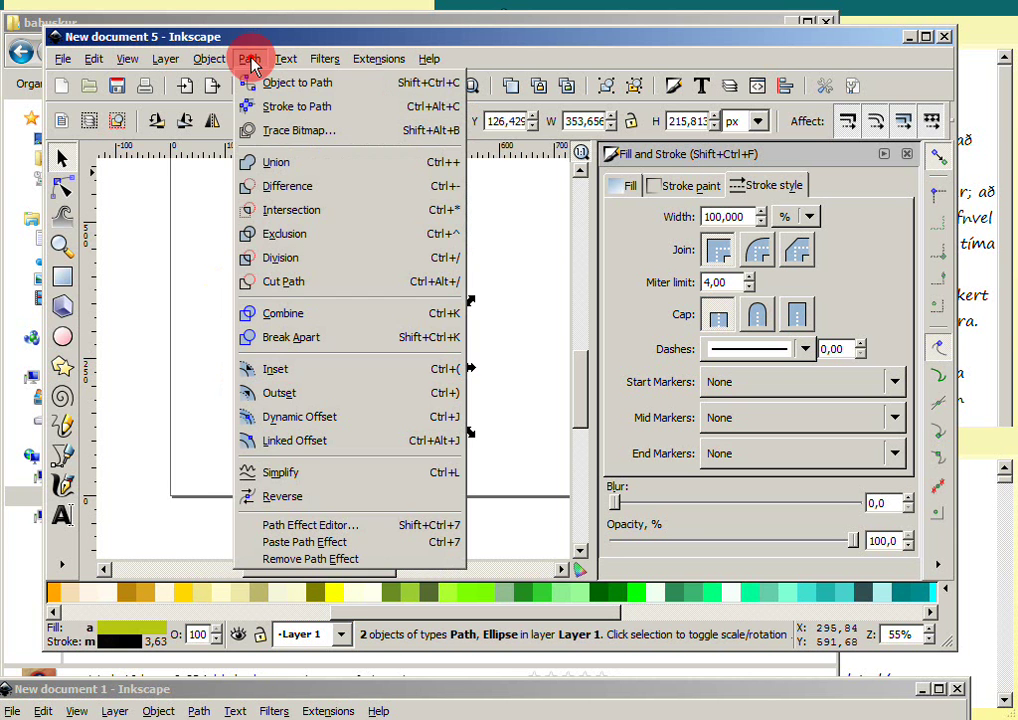
pyautogui.click(268, 257)
pyautogui.click(543, 388)
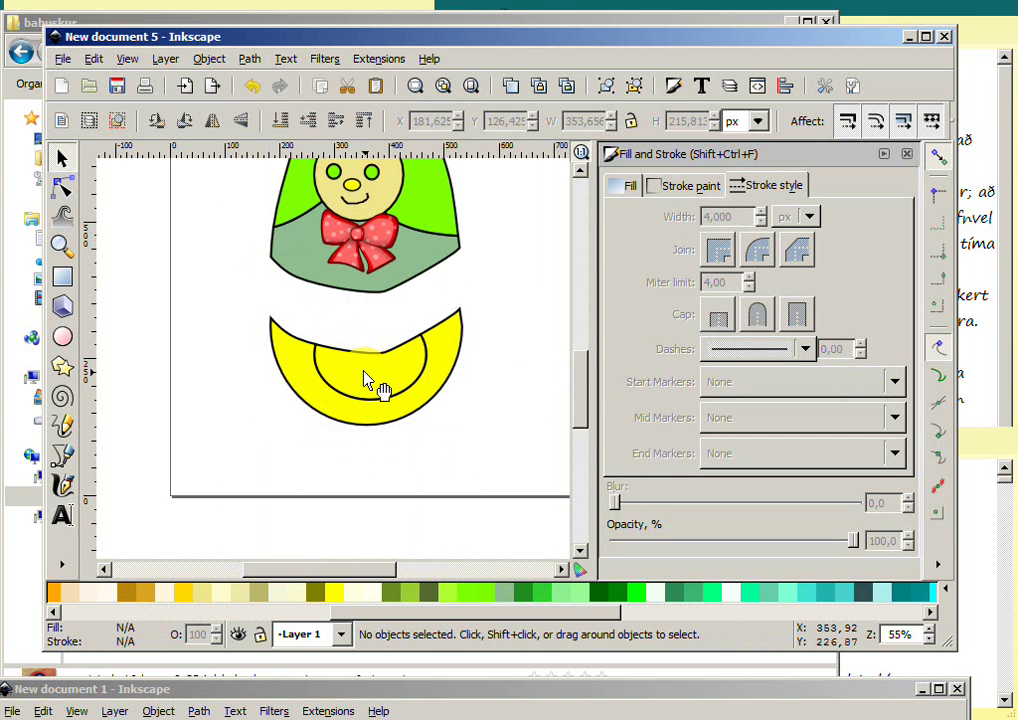
pyautogui.click(377, 384)
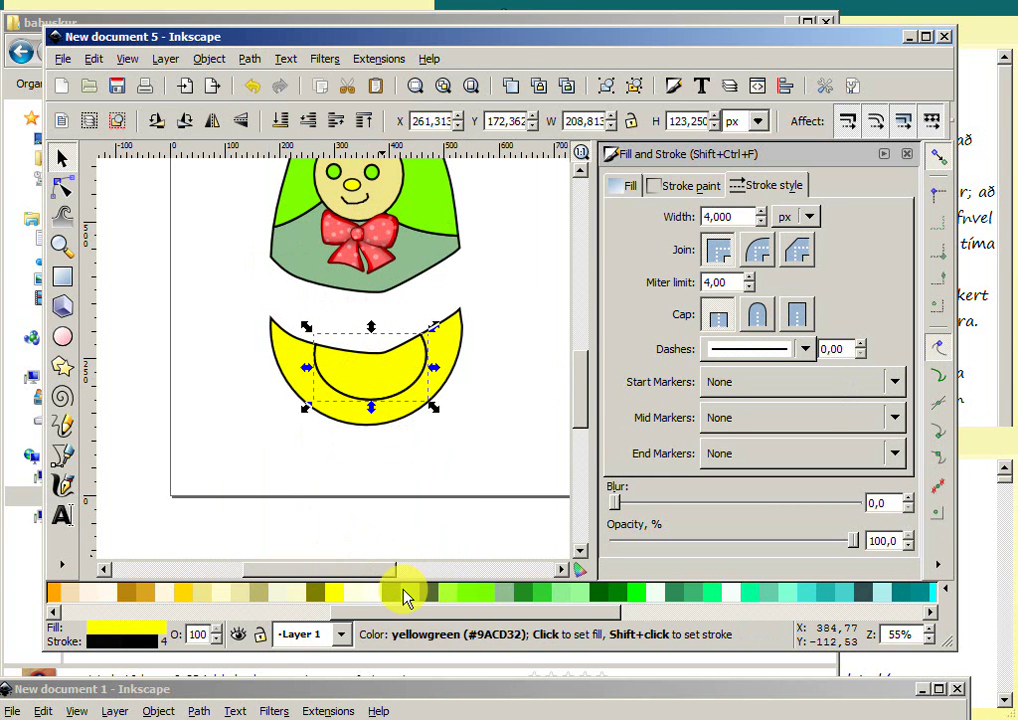
pyautogui.click(511, 605)
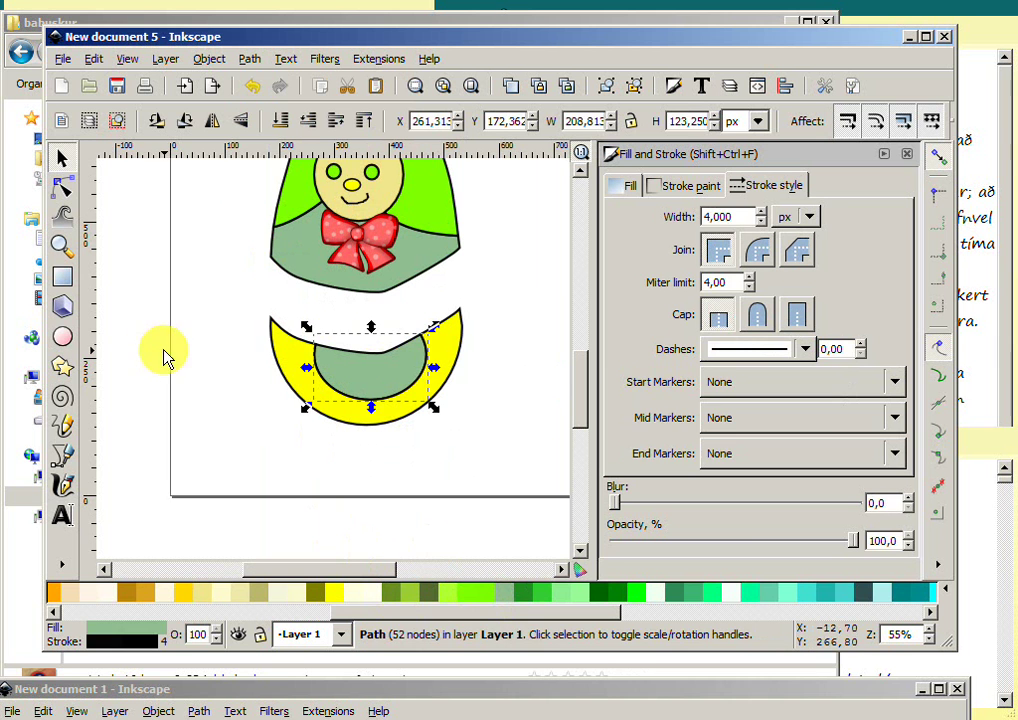
pyautogui.click(190, 357)
# - Recolour the inner piece spring green and move both skirt pieces back up against the body
pyautogui.click(410, 372)
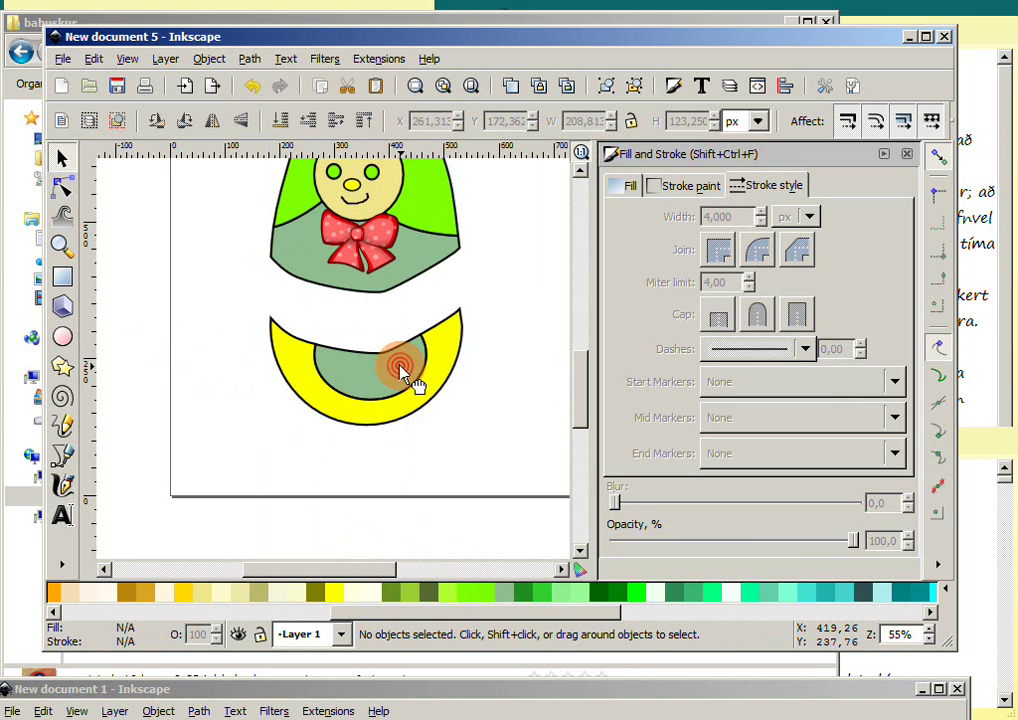
pyautogui.click(711, 600)
pyautogui.moveTo(224, 274); pyautogui.dragTo(488, 461)
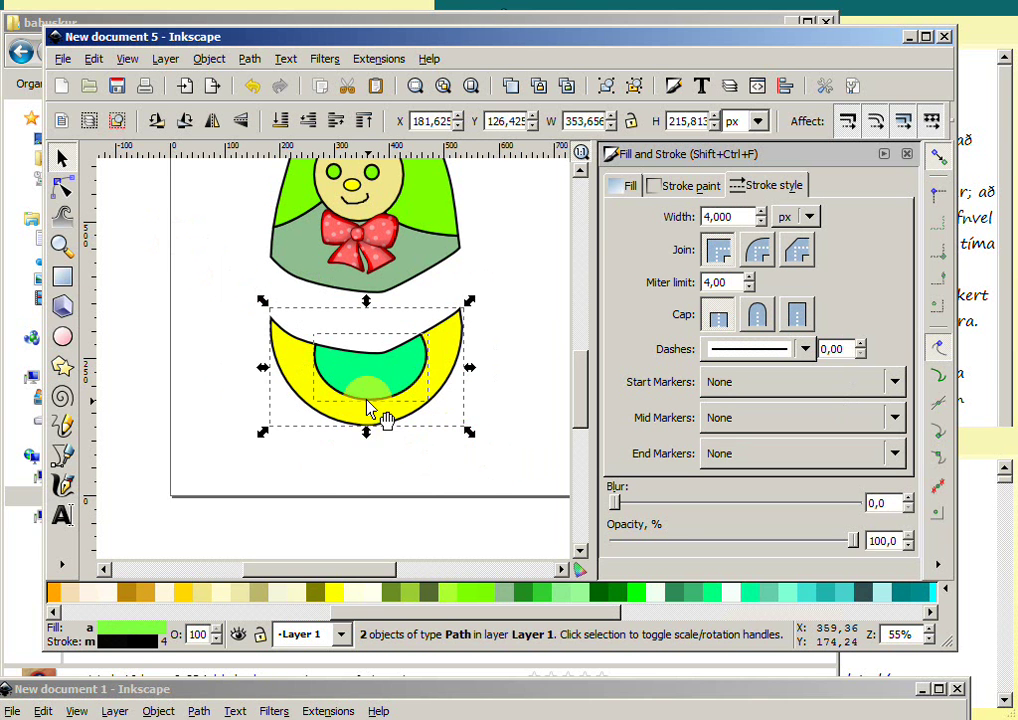
pyautogui.moveTo(375, 398); pyautogui.dragTo(367, 330)
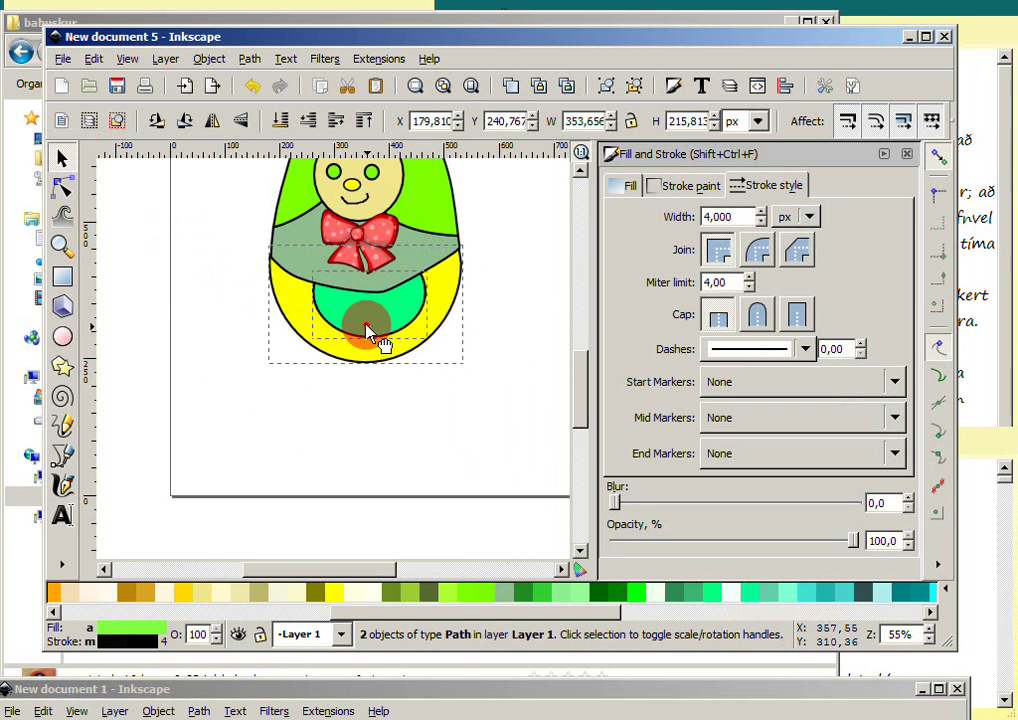
pyautogui.click(198, 291)
# - Select every part of the finished doll and move it to the left
pyautogui.scroll(1, 222, 313)
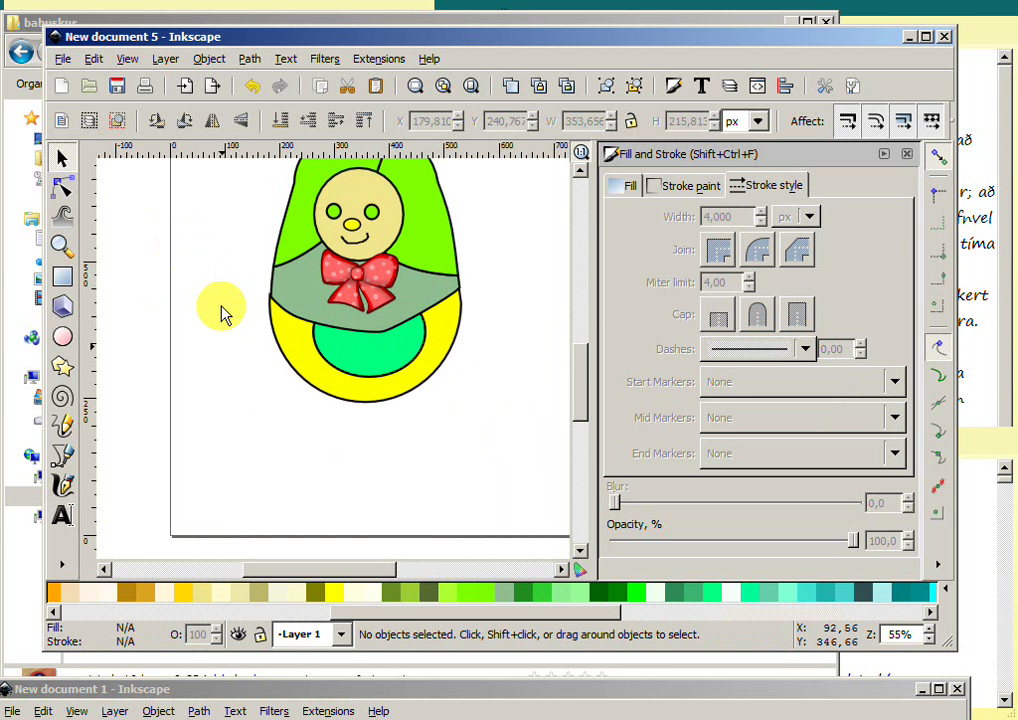
pyautogui.scroll(2, 222, 313)
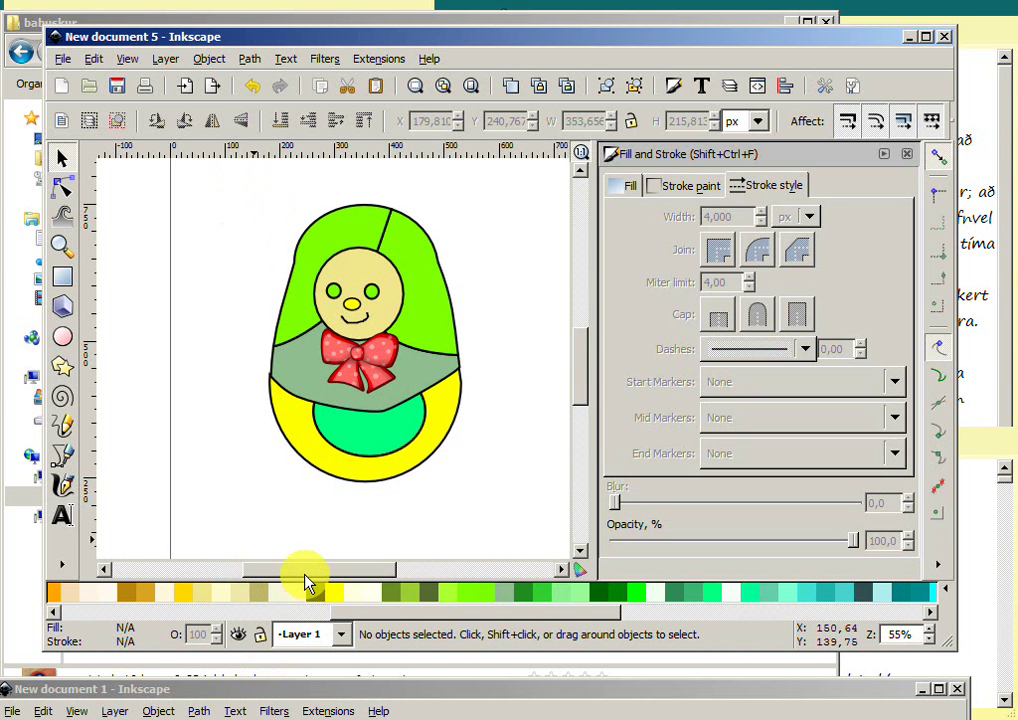
pyautogui.moveTo(304, 576); pyautogui.dragTo(325, 577)
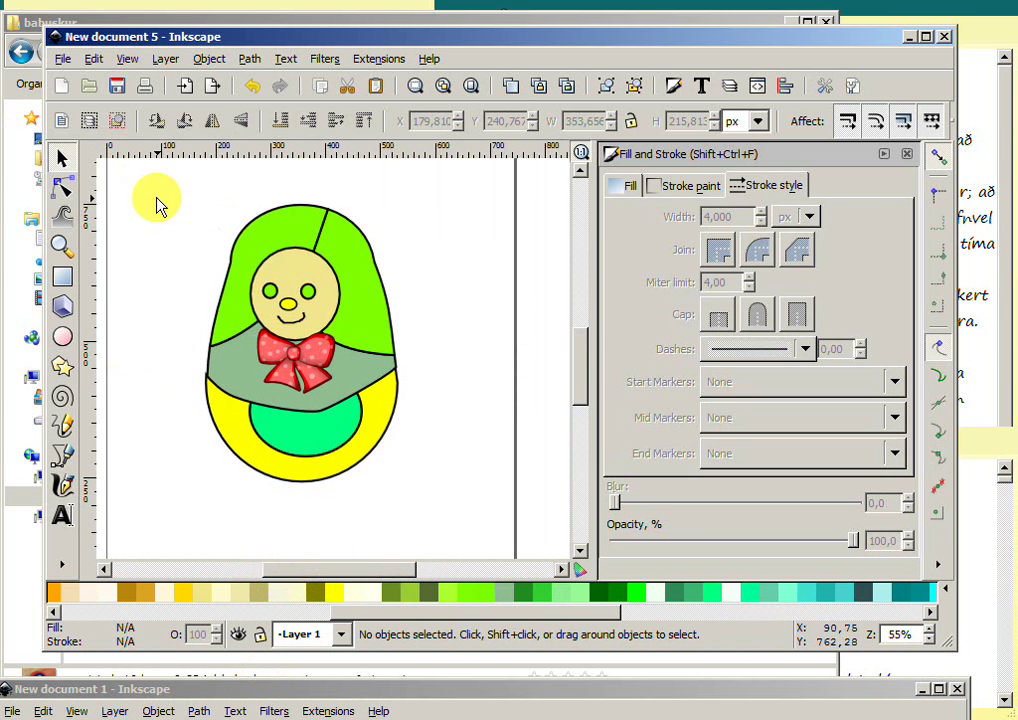
pyautogui.moveTo(157, 198); pyautogui.dragTo(440, 514)
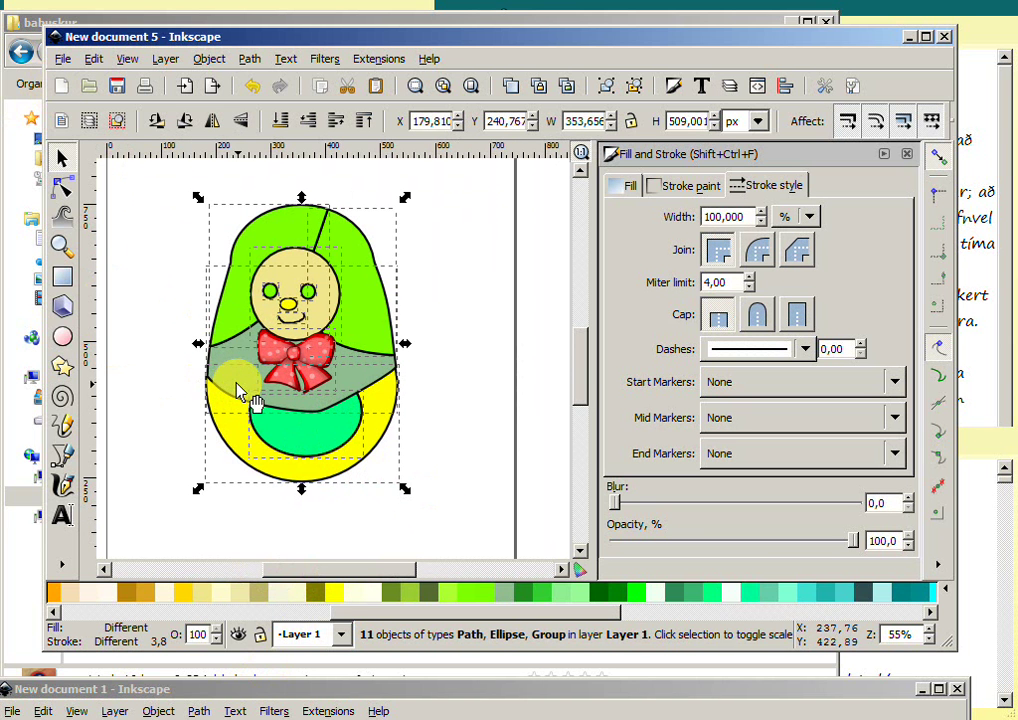
pyautogui.moveTo(235, 390); pyautogui.dragTo(135, 376)
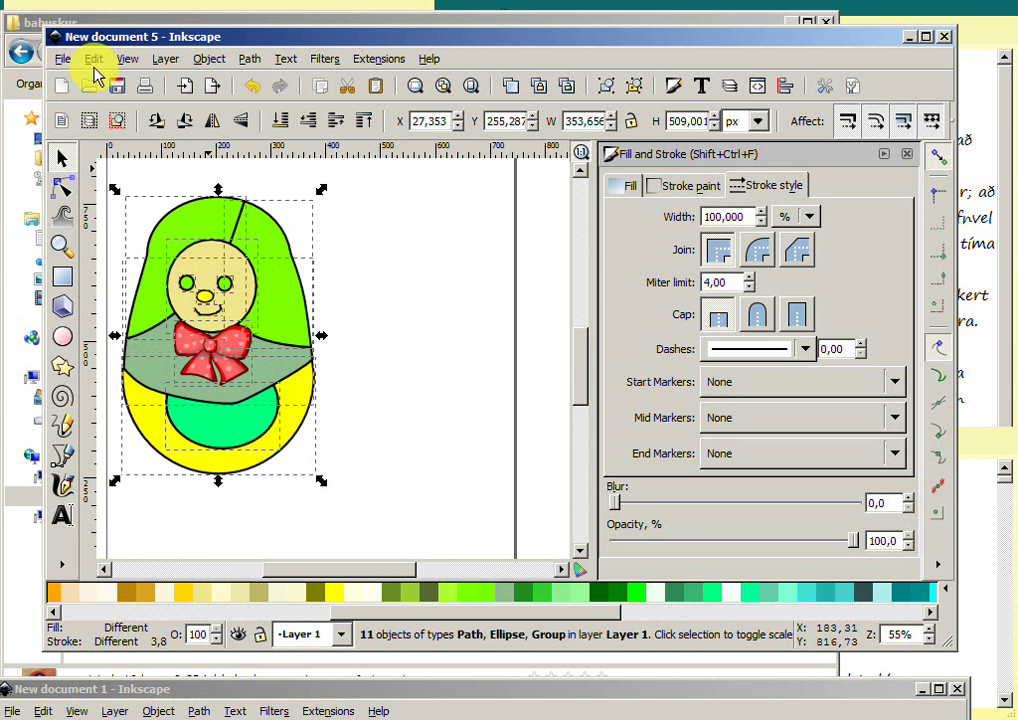
# - Duplicate the doll, place the copy to its right, and select the copy's 11 parts
pyautogui.press('ctrl')
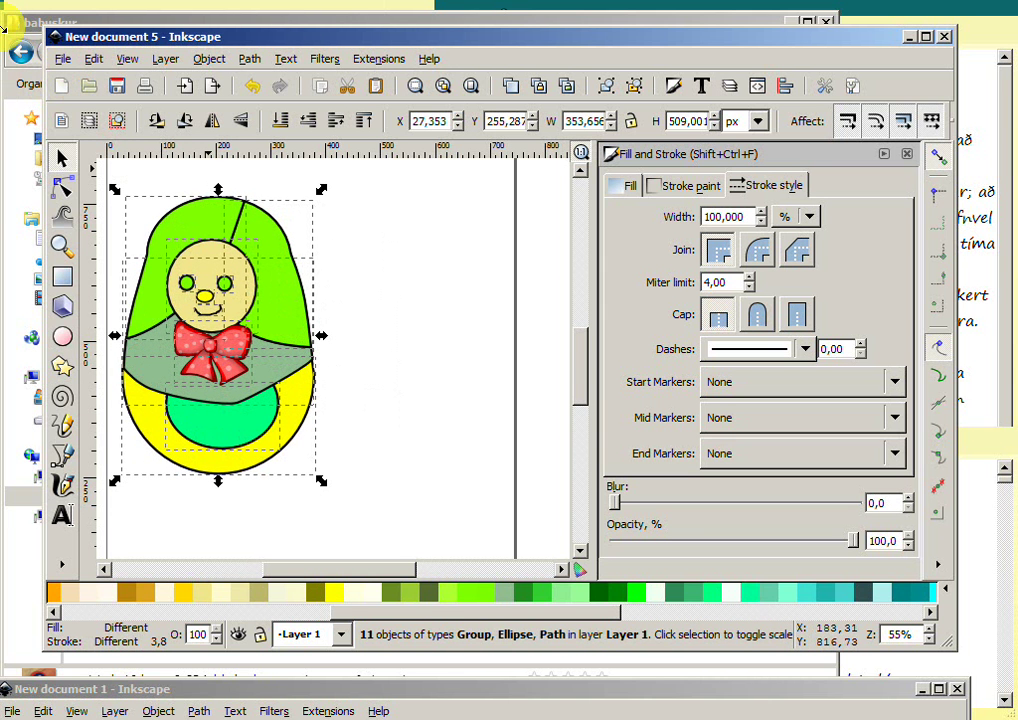
pyautogui.moveTo(155, 325); pyautogui.dragTo(405, 345)
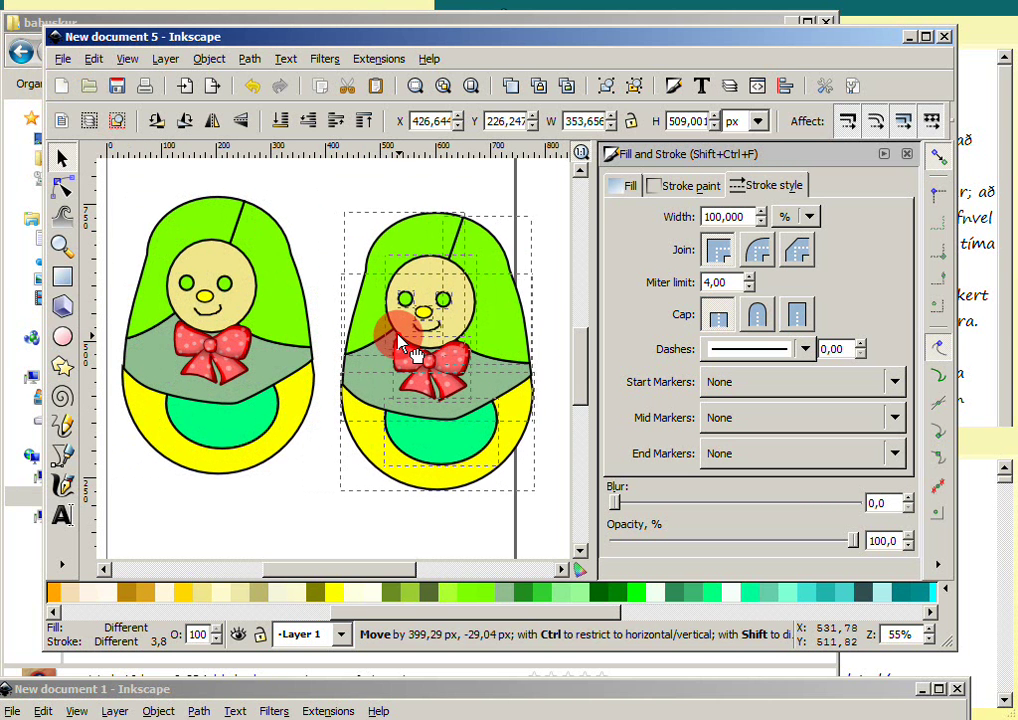
pyautogui.moveTo(400, 337); pyautogui.dragTo(396, 344)
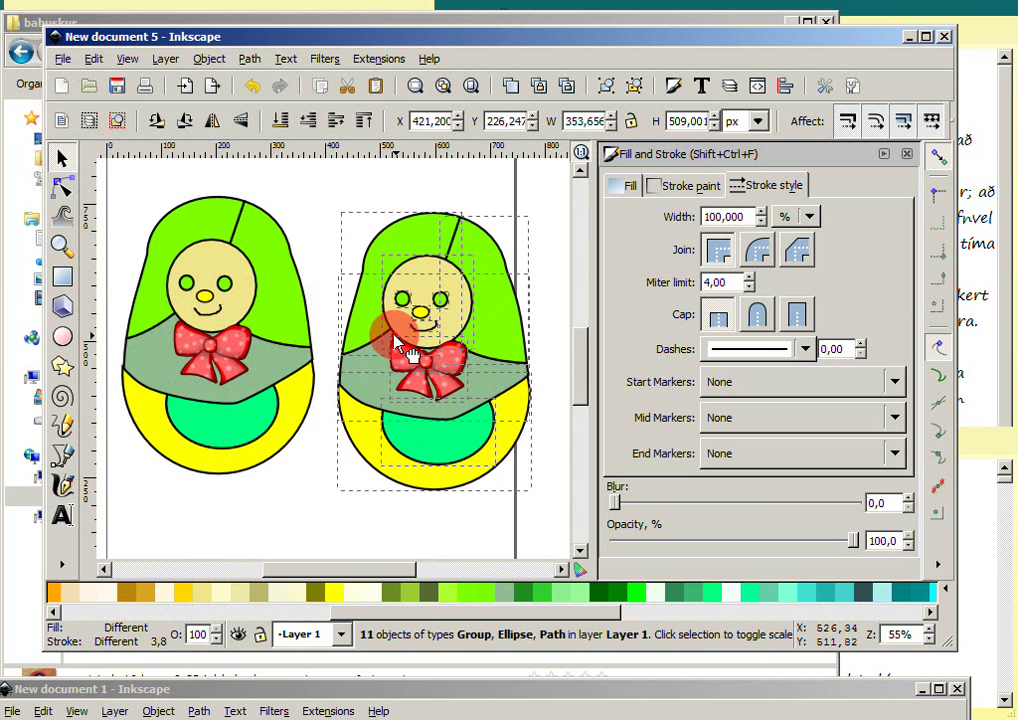
pyautogui.click(297, 490)
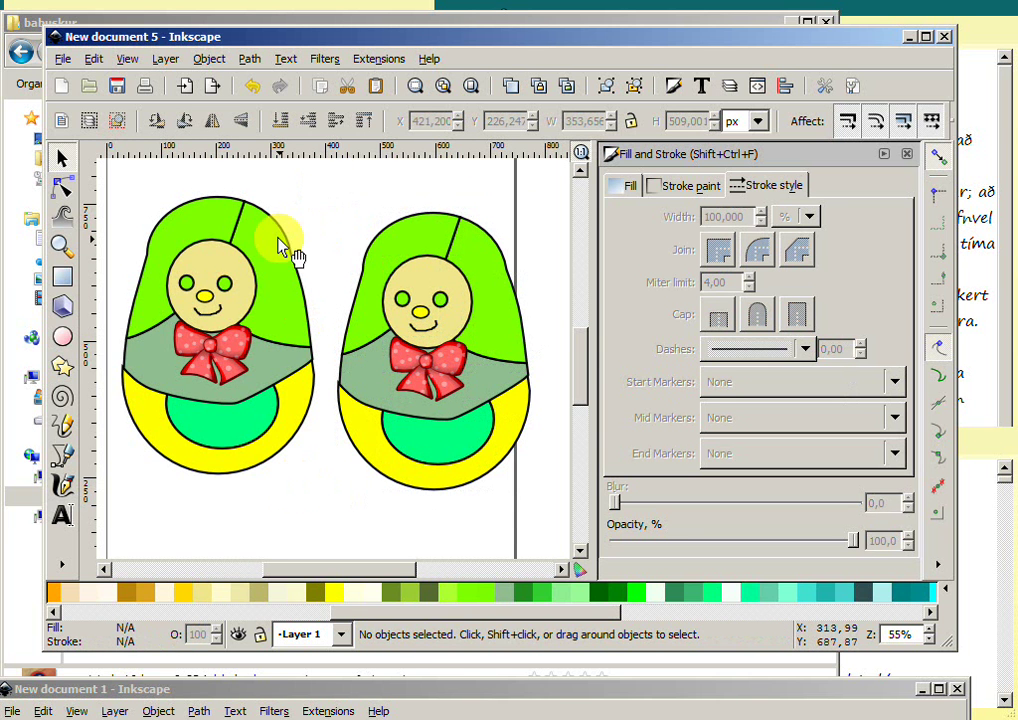
pyautogui.moveTo(336, 199)
pyautogui.mouseDown()
pyautogui.moveTo(368, 385)
pyautogui.moveTo(533, 510)
pyautogui.mouseUp()
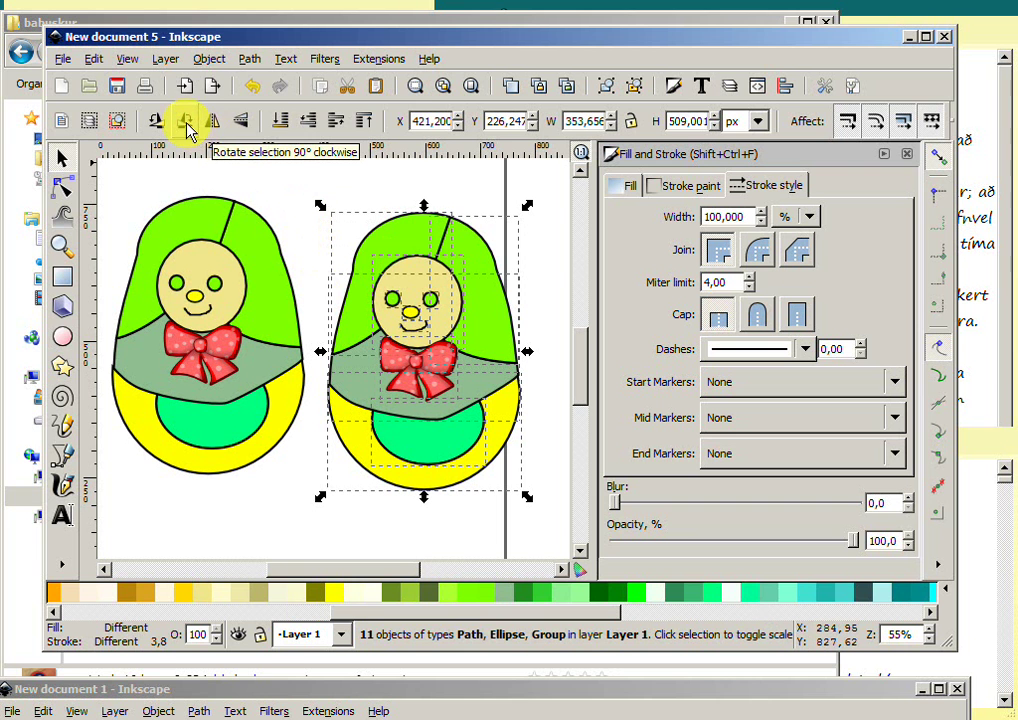
# - Group the copied doll's parts into one object and adjust the dolls' positions
pyautogui.click(207, 59)
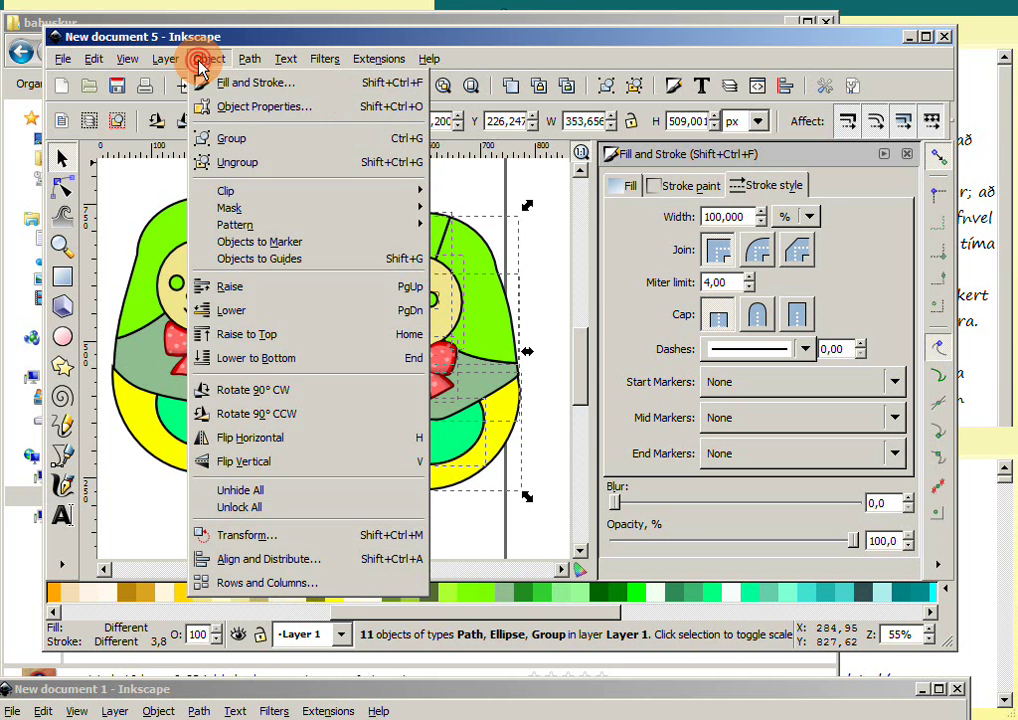
pyautogui.click(220, 140)
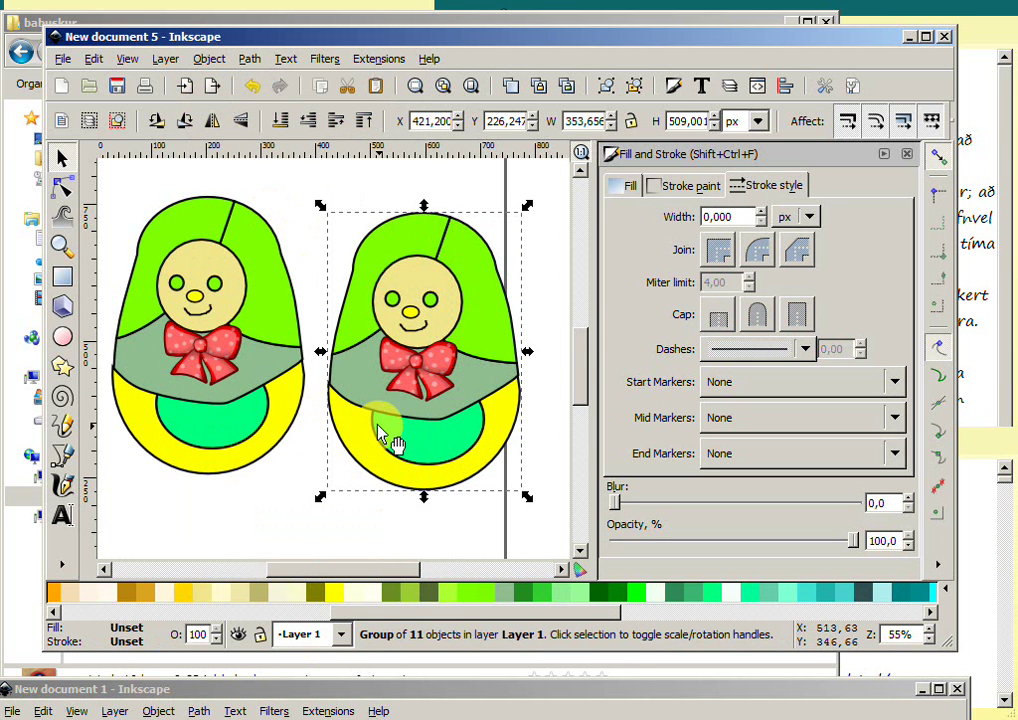
pyautogui.moveTo(387, 438)
pyautogui.mouseDown()
pyautogui.moveTo(388, 424)
pyautogui.moveTo(336, 434)
pyautogui.moveTo(345, 427)
pyautogui.mouseUp()
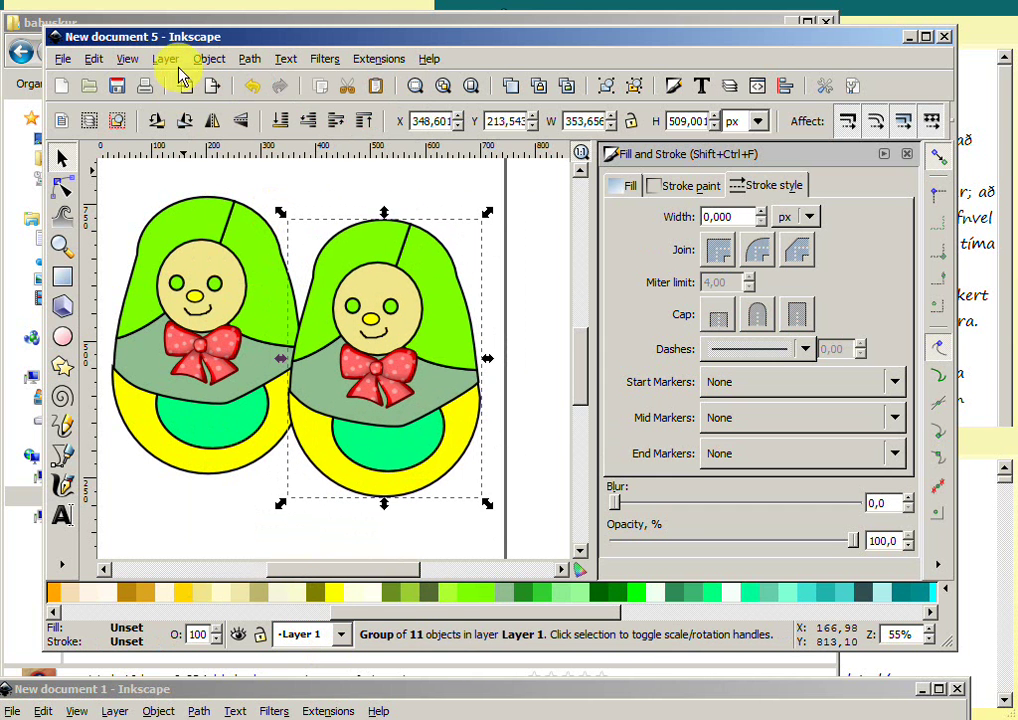
pyautogui.click(436, 380)
pyautogui.moveTo(437, 380); pyautogui.dragTo(445, 358)
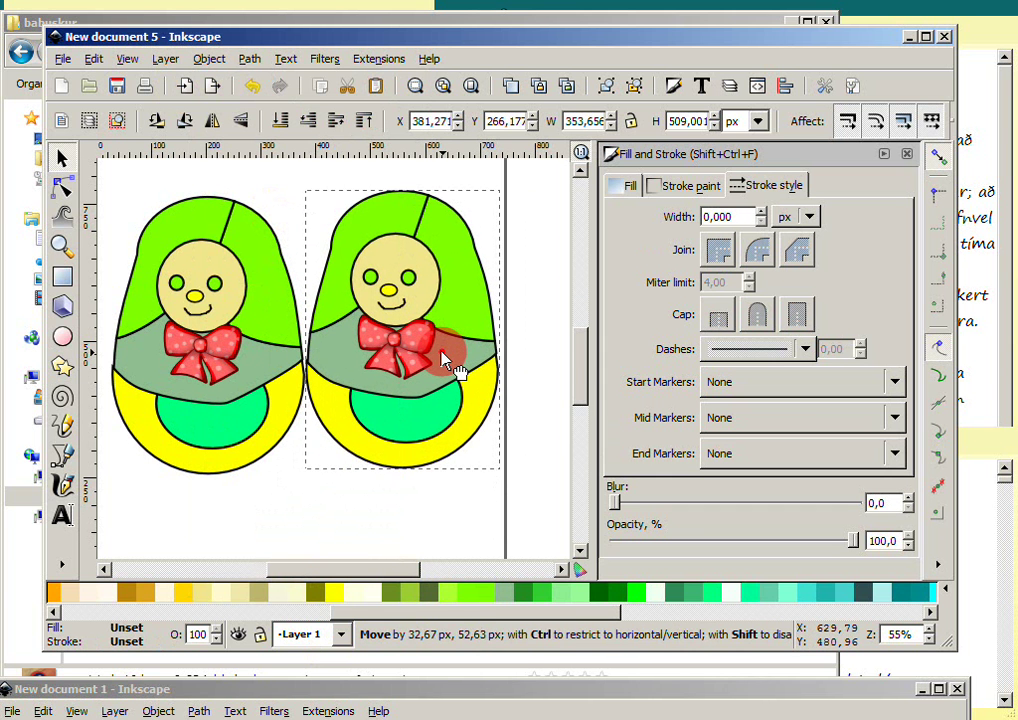
pyautogui.click(466, 479)
pyautogui.moveTo(466, 480); pyautogui.dragTo(436, 575)
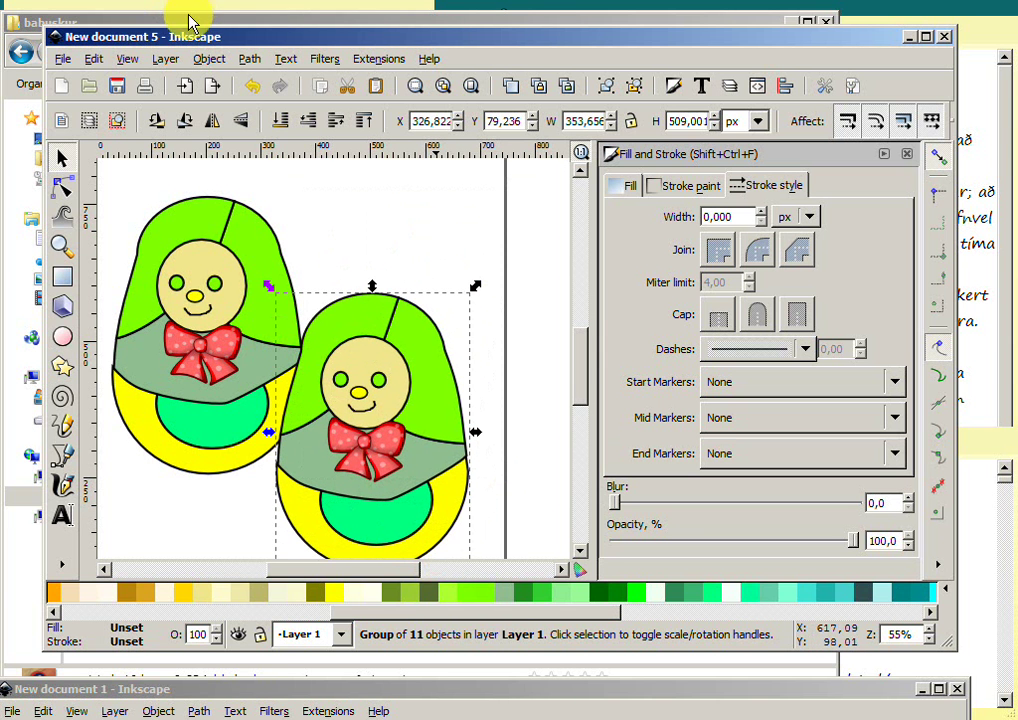
pyautogui.moveTo(376, 420); pyautogui.dragTo(418, 326)
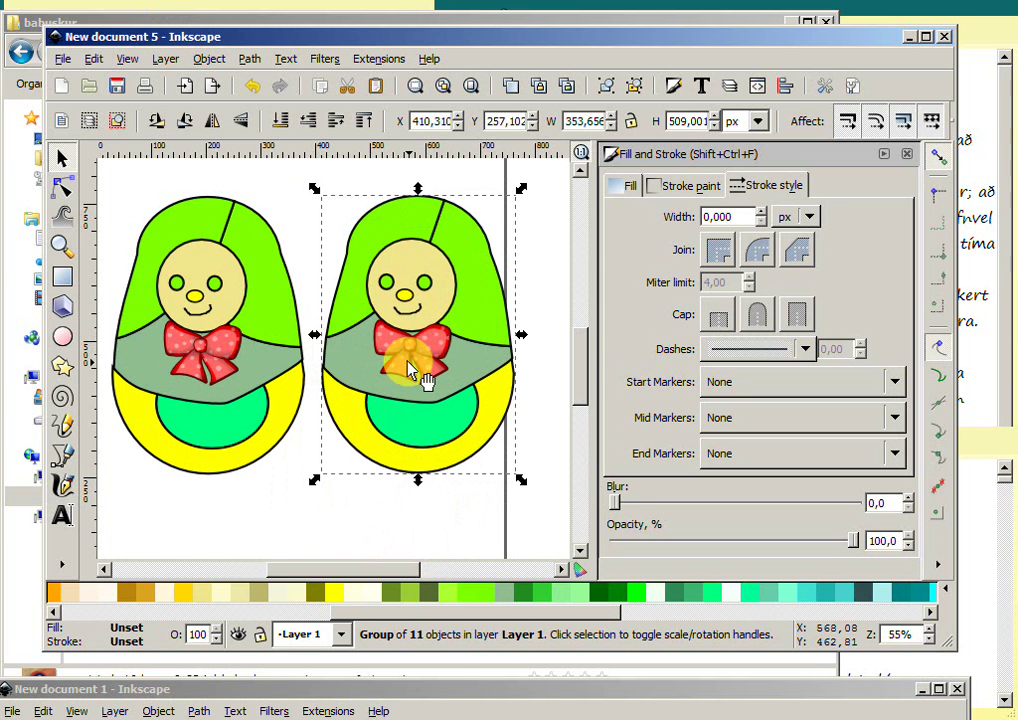
# - Move the grouped doll copy below the other two dolls near the page bottom
pyautogui.moveTo(407, 363); pyautogui.dragTo(392, 354)
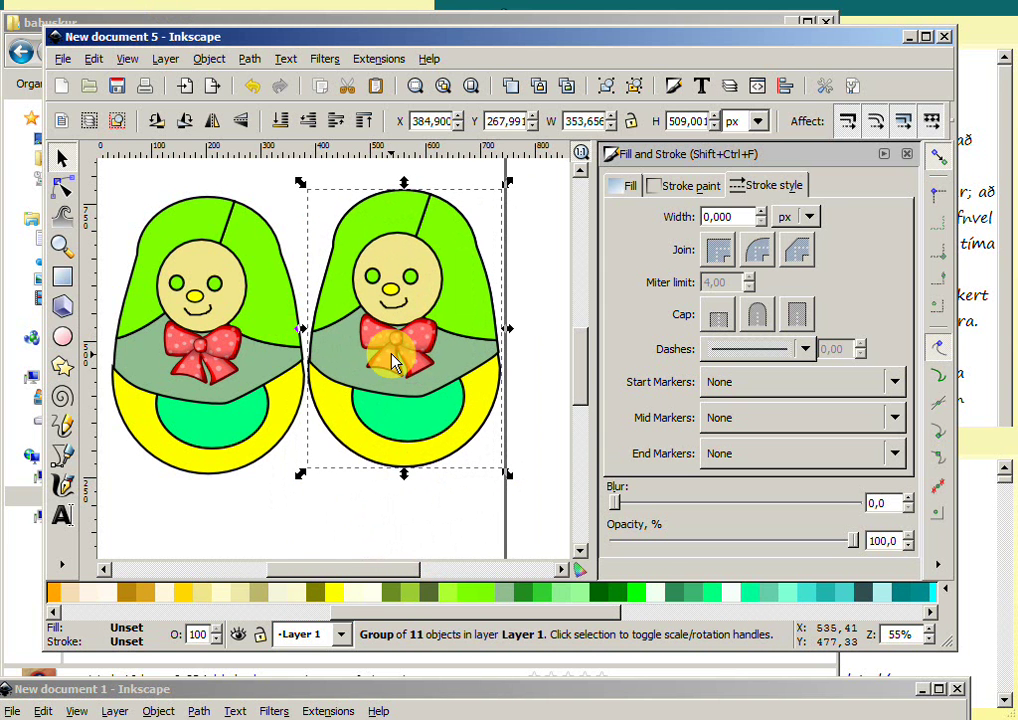
pyautogui.moveTo(391, 295)
pyautogui.mouseDown()
pyautogui.moveTo(369, 442)
pyautogui.moveTo(348, 468)
pyautogui.mouseUp()
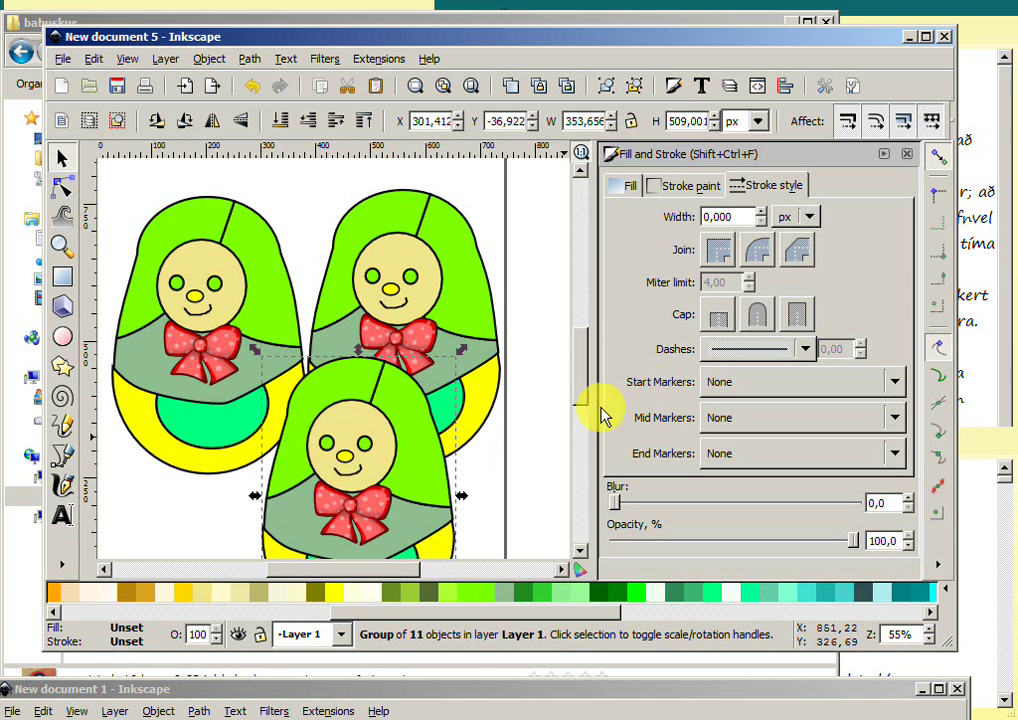
pyautogui.moveTo(582, 380); pyautogui.dragTo(583, 418)
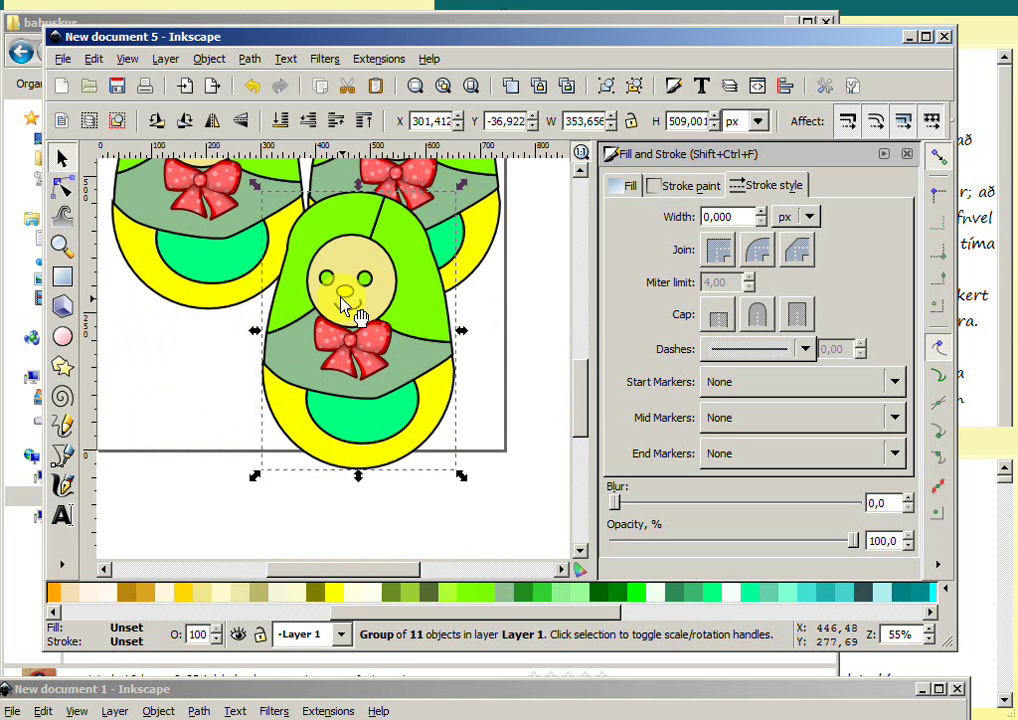
pyautogui.moveTo(352, 295); pyautogui.dragTo(297, 365)
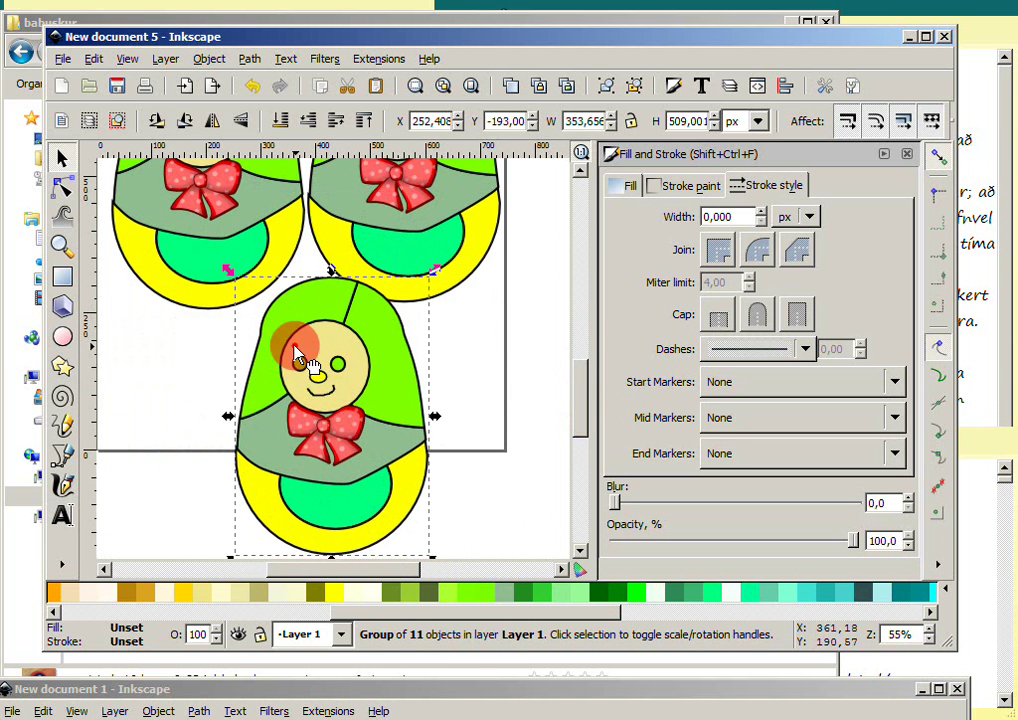
pyautogui.moveTo(297, 365); pyautogui.dragTo(285, 400)
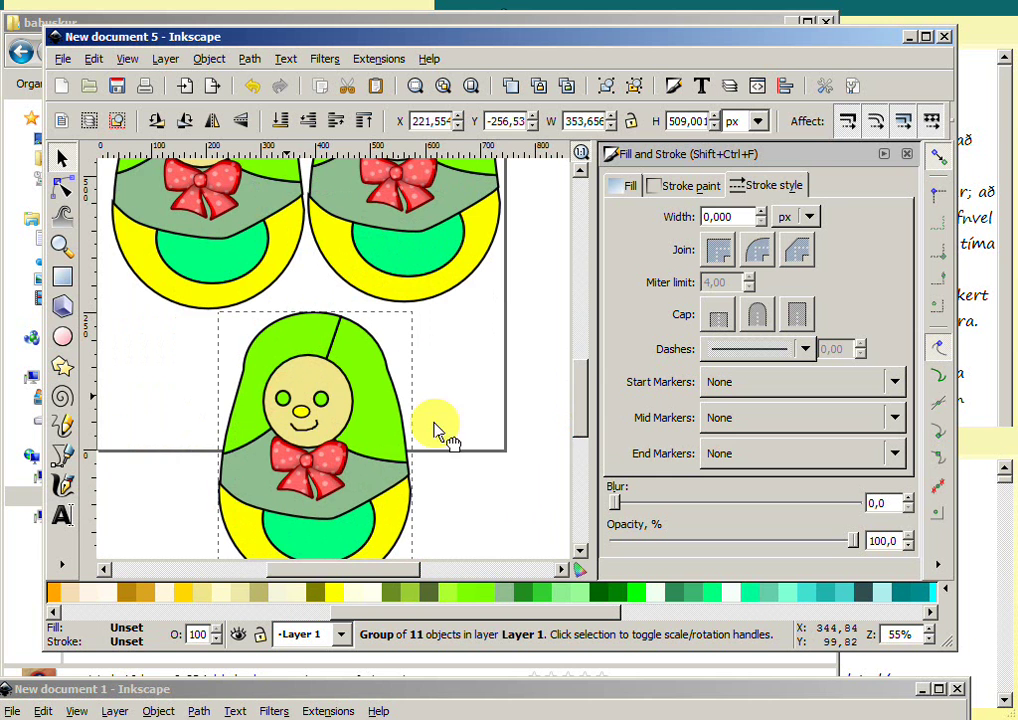
pyautogui.moveTo(586, 423); pyautogui.dragTo(583, 440)
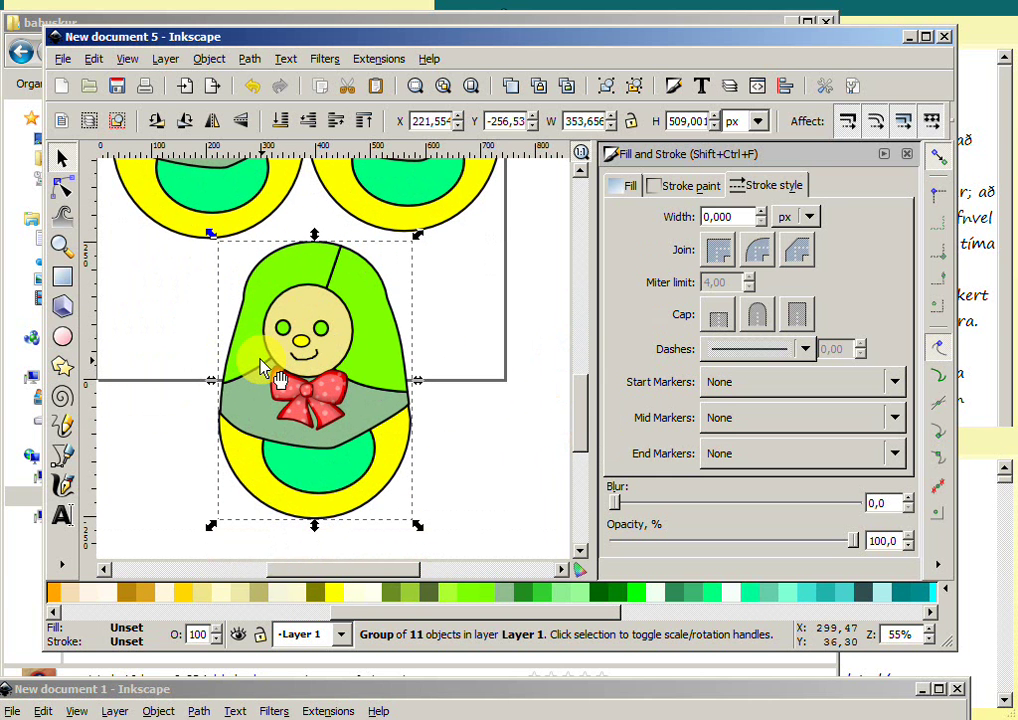
pyautogui.click(283, 404)
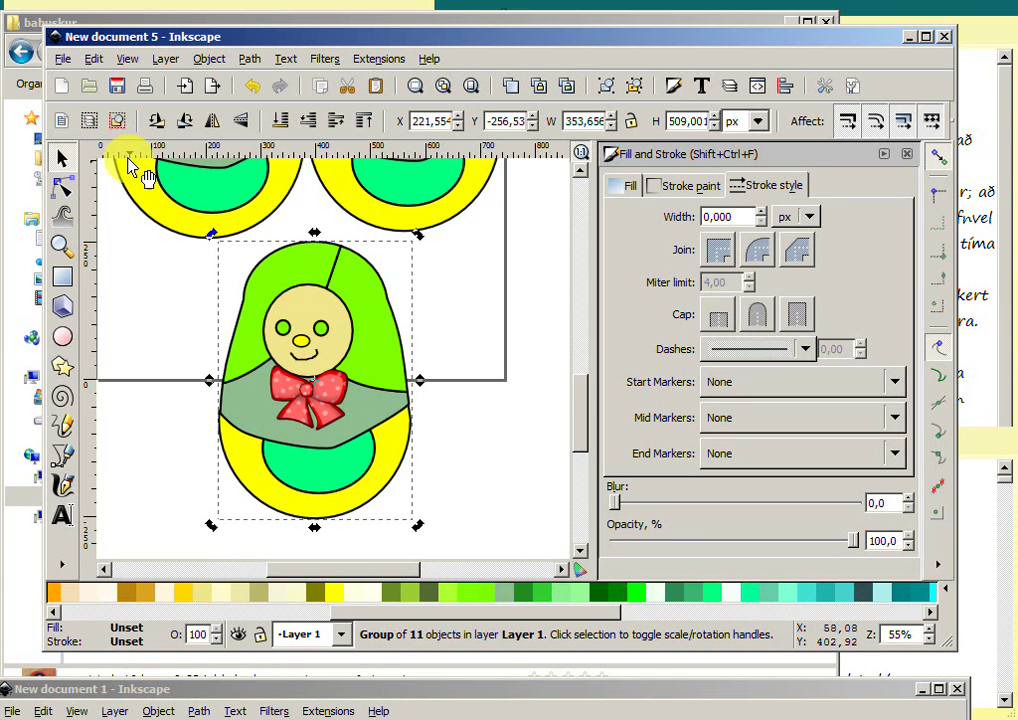
pyautogui.click(278, 330)
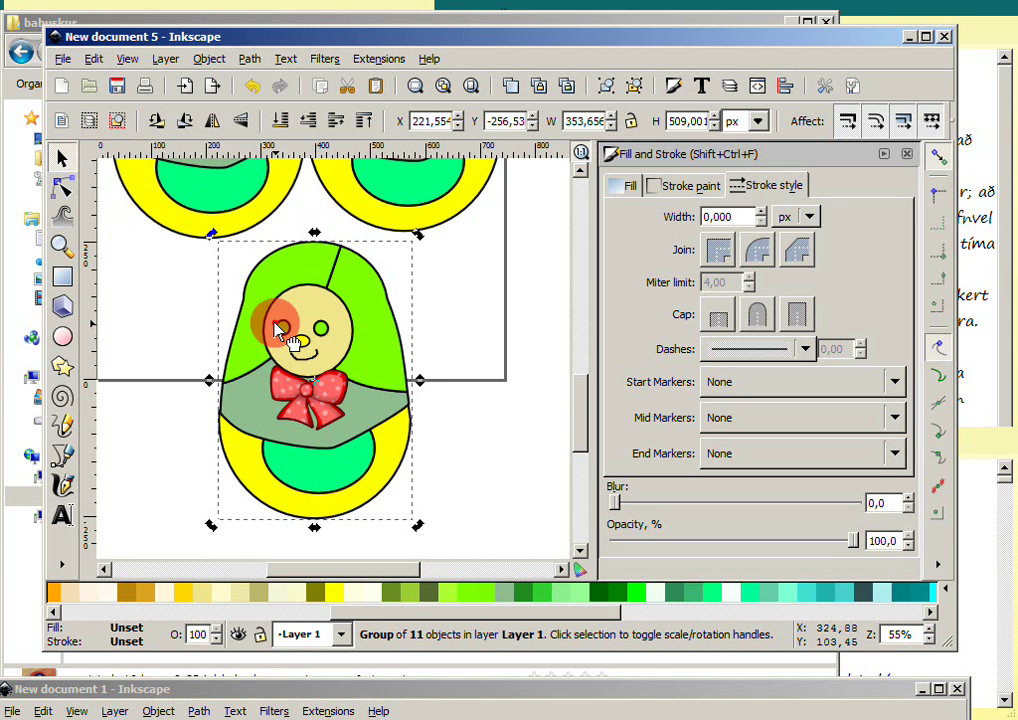
# - Reposition the window and scroll to the yellow cut-apart shapes below the dolls
pyautogui.click(61, 157)
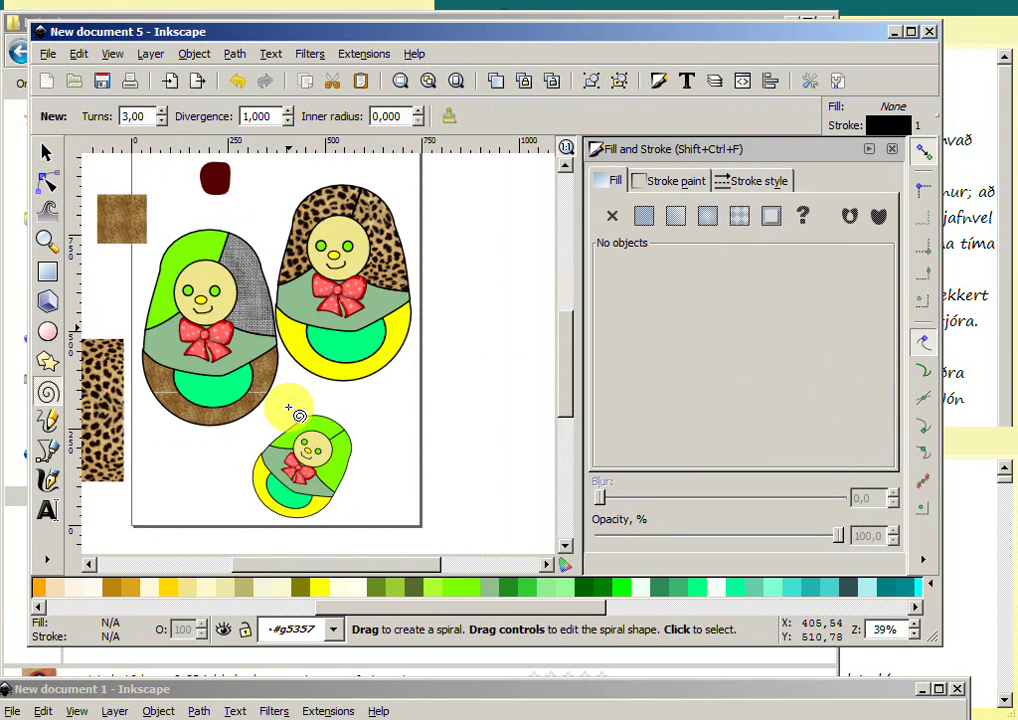
pyautogui.scroll(2, 298, 412)
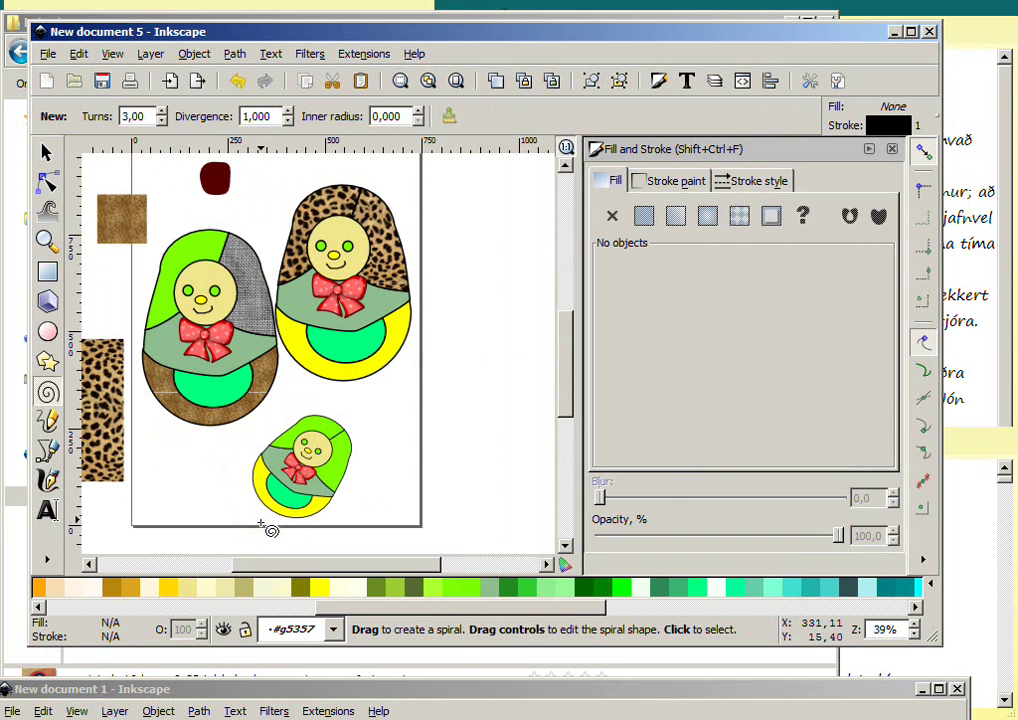
pyautogui.moveTo(145, 38); pyautogui.dragTo(160, 20)
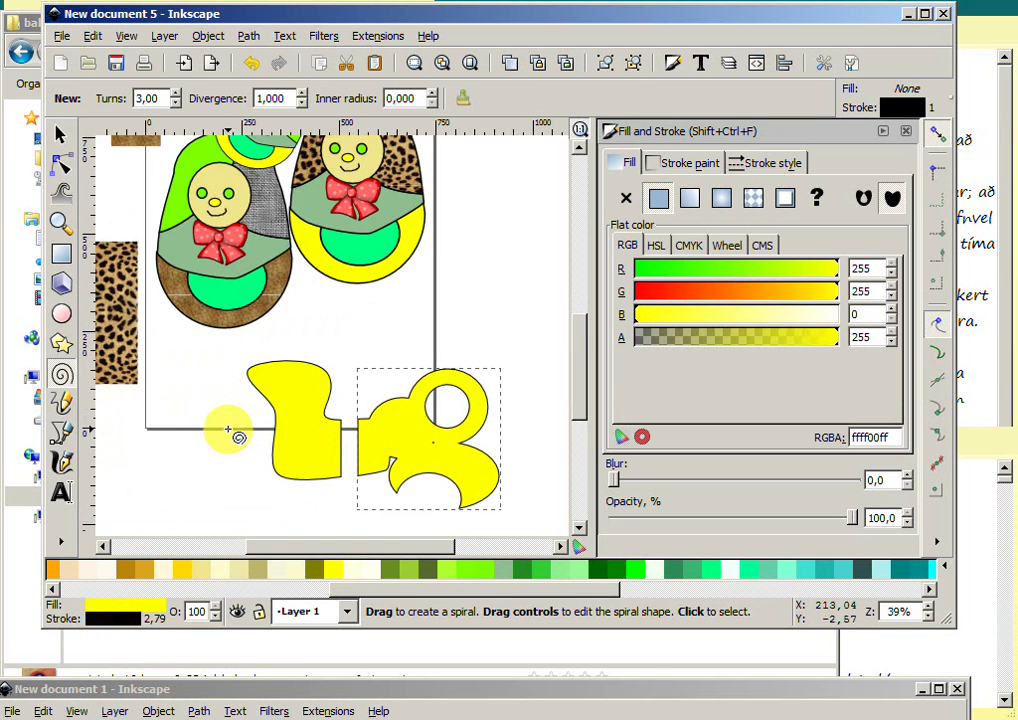
pyautogui.scroll(-2, 227, 427)
pyautogui.scroll(-2, 211, 418)
pyautogui.scroll(1, 220, 411)
pyautogui.scroll(1, 227, 420)
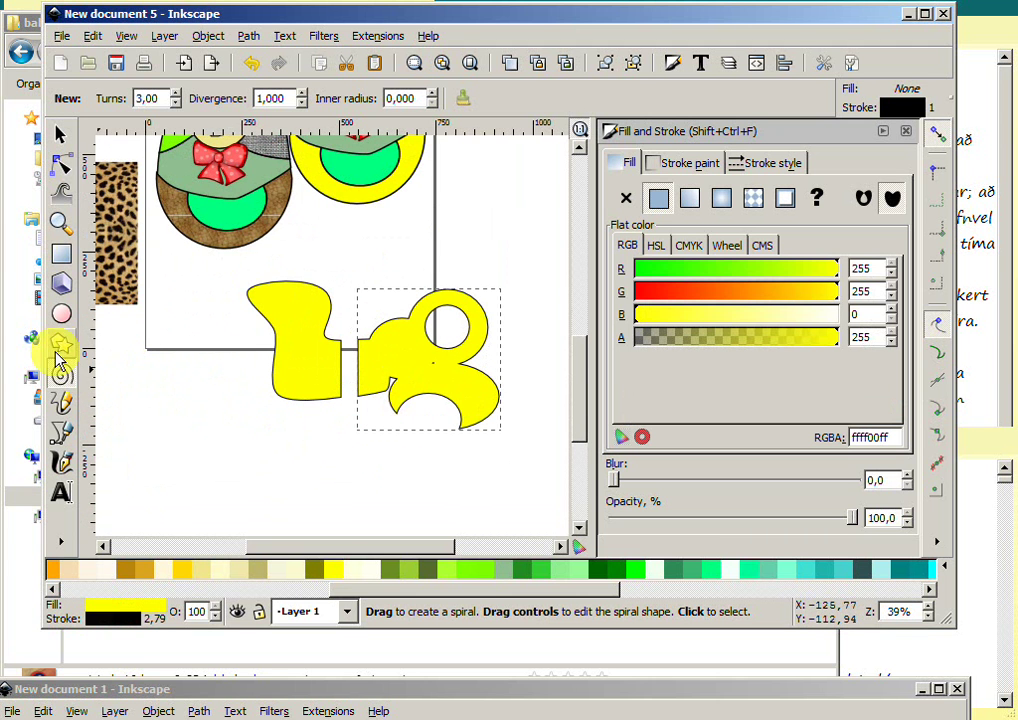
# - Draw a green ellipse and a straight line crossing it from top to bottom
pyautogui.click(61, 313)
pyautogui.moveTo(169, 427); pyautogui.dragTo(345, 508)
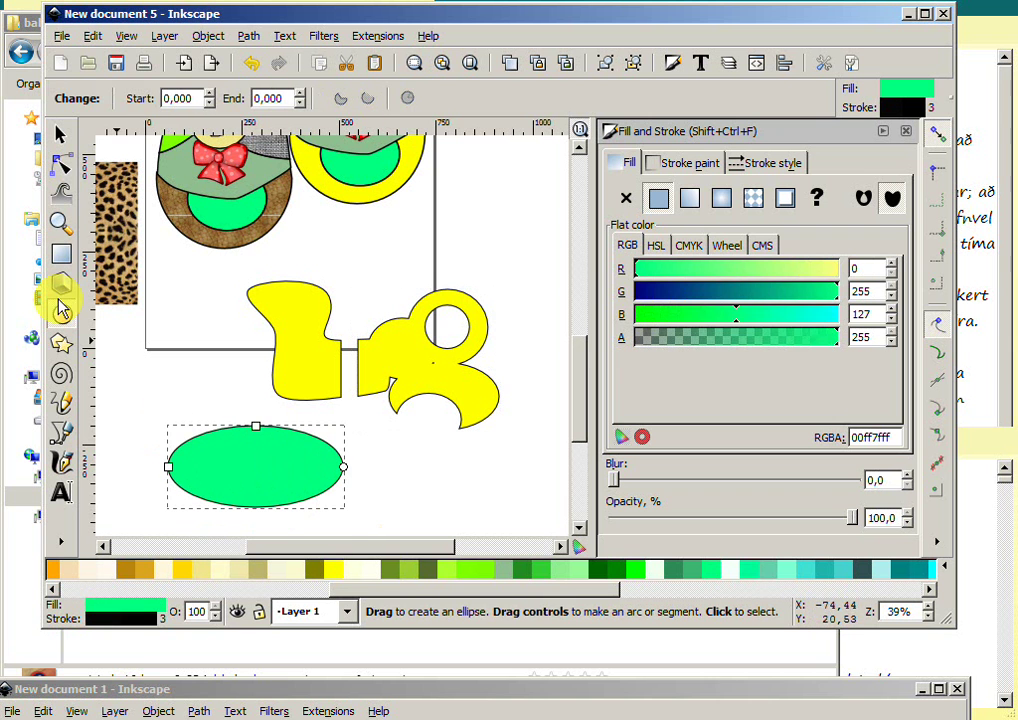
pyautogui.click(60, 428)
pyautogui.click(250, 390)
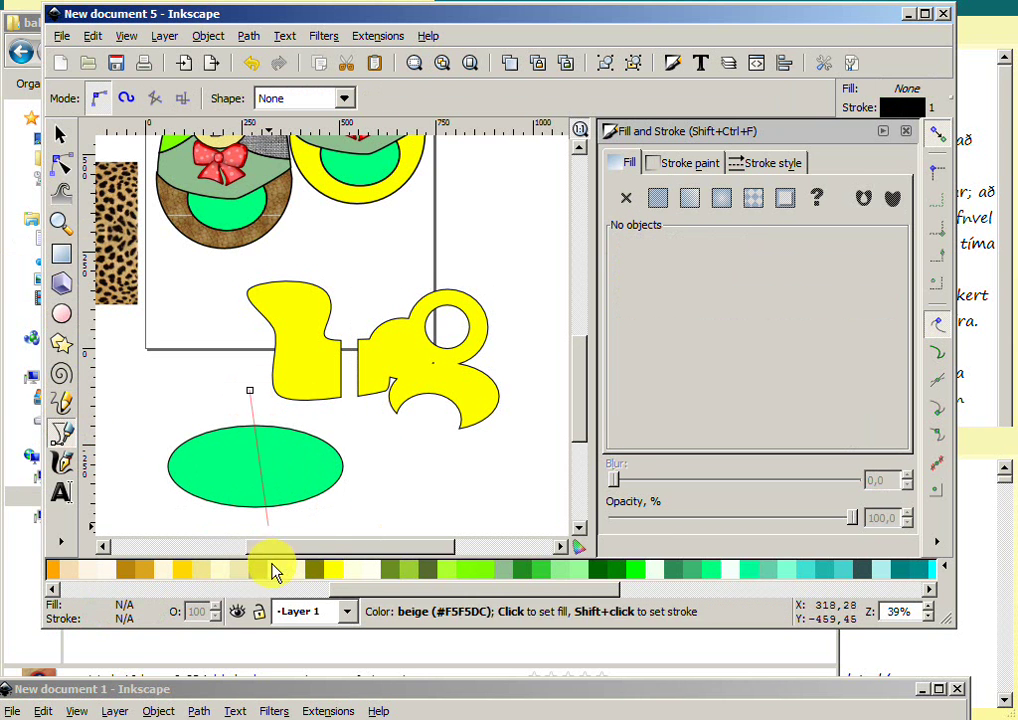
pyautogui.click(282, 527)
pyautogui.rightClick(282, 527)
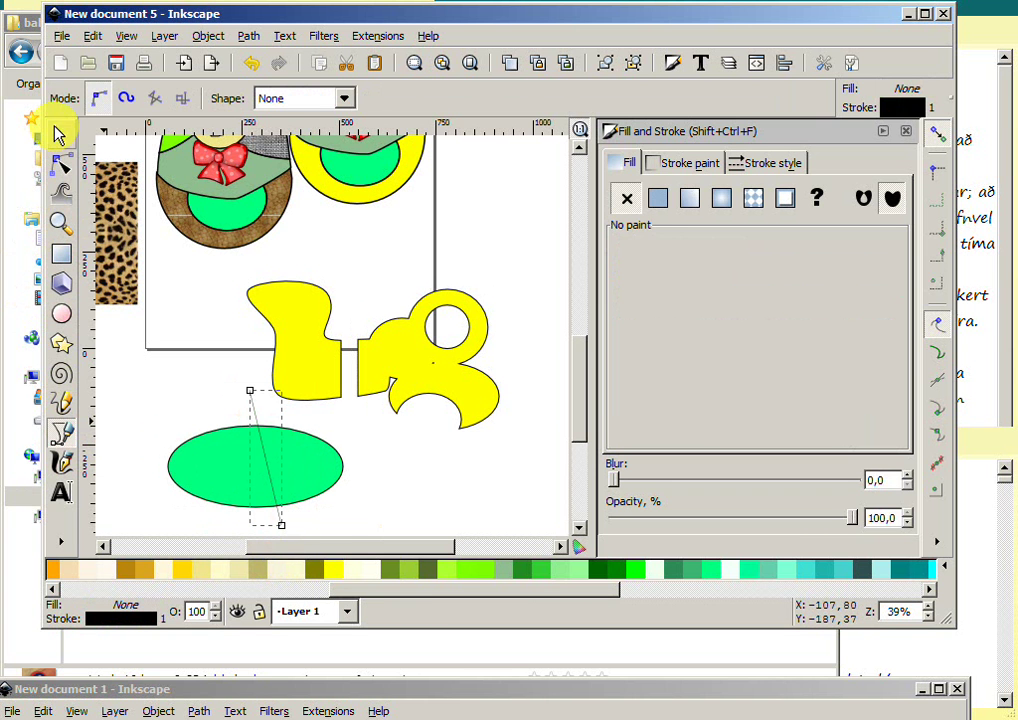
# - Select the line and ellipse, divide the ellipse along the line, then begin undoing it
pyautogui.click(60, 133)
pyautogui.keyDown('shift'); pyautogui.click(190, 490); pyautogui.keyUp('shift')
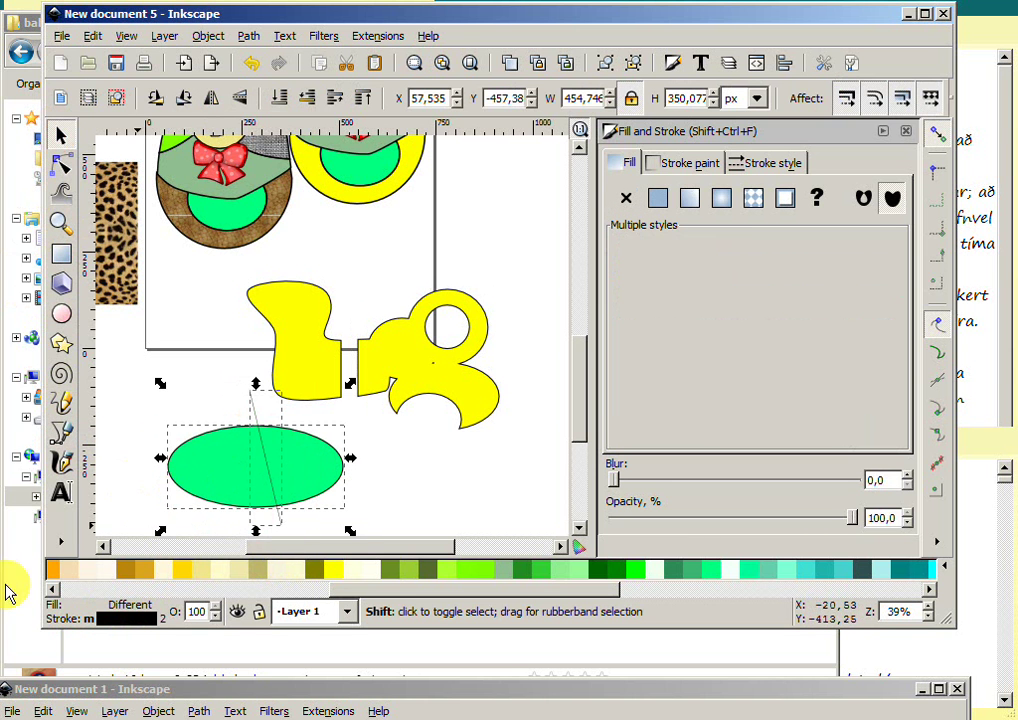
pyautogui.click(250, 36)
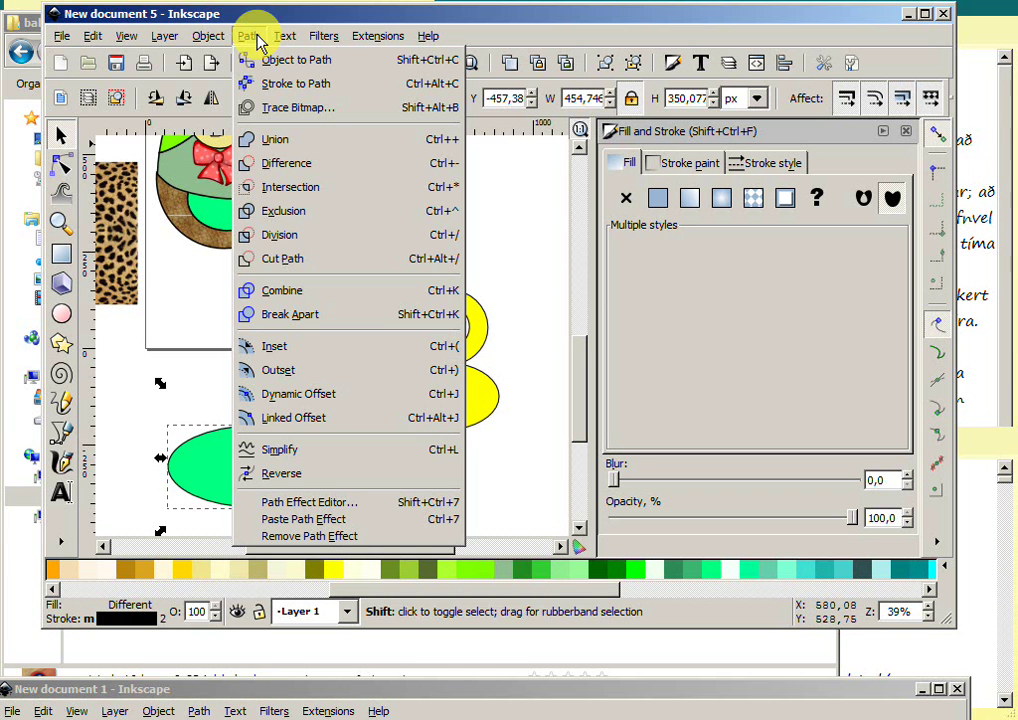
pyautogui.click(277, 246)
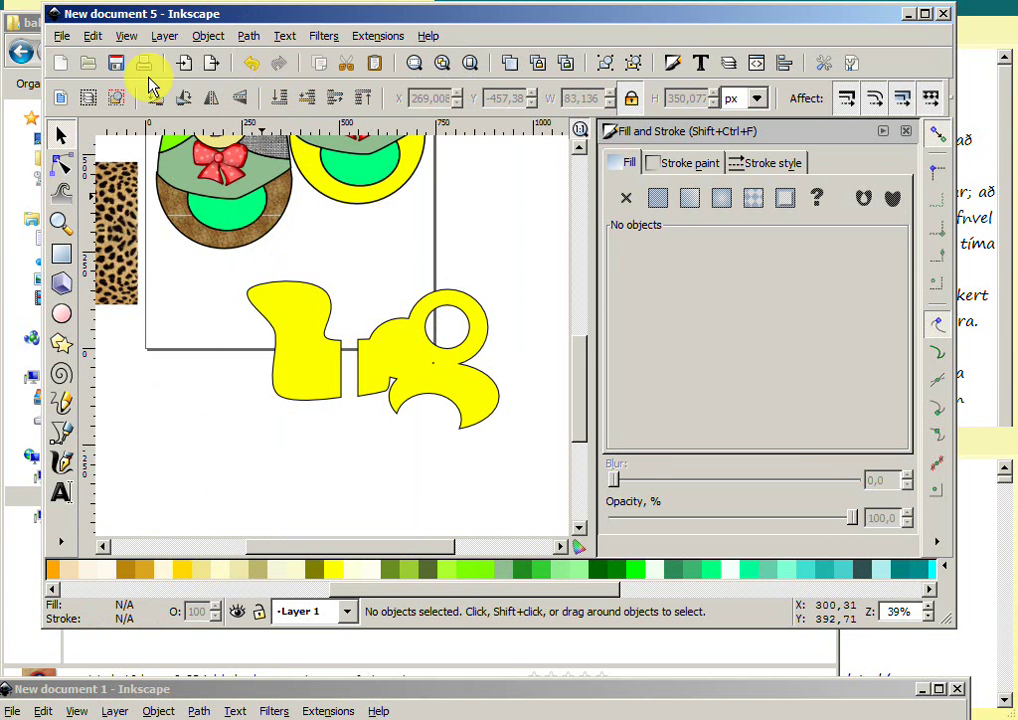
pyautogui.click(92, 36)
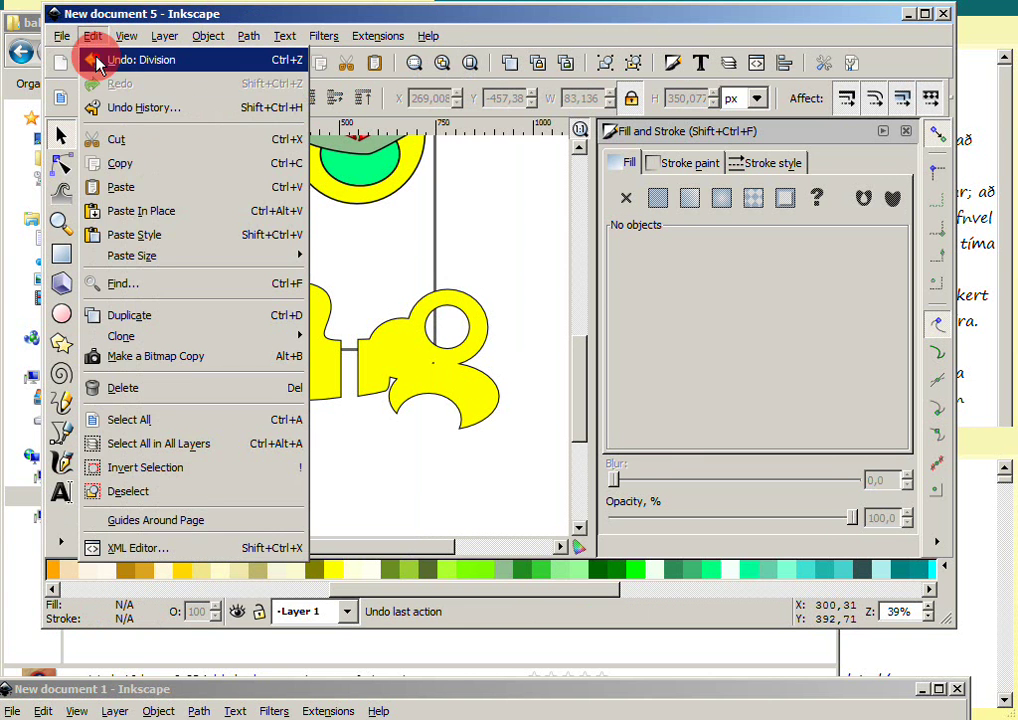
# - Undo the division, then cut the ellipse outline in two along the line with Cut Path
pyautogui.click(91, 59)
pyautogui.click(241, 505)
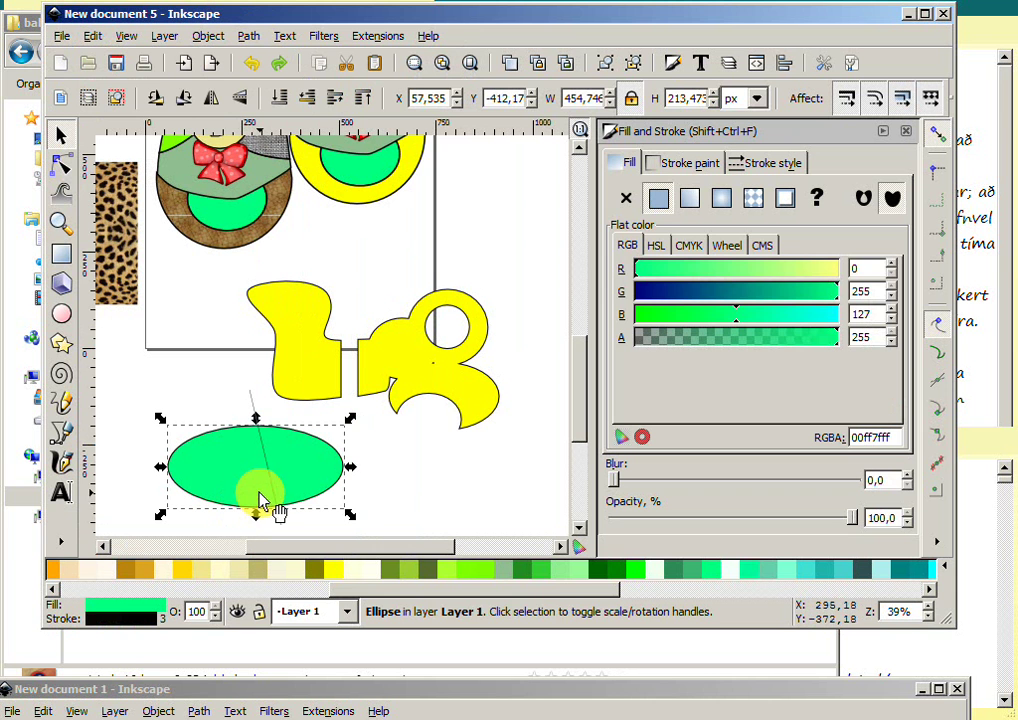
pyautogui.keyDown('shift'); pyautogui.click(268, 495); pyautogui.keyUp('shift')
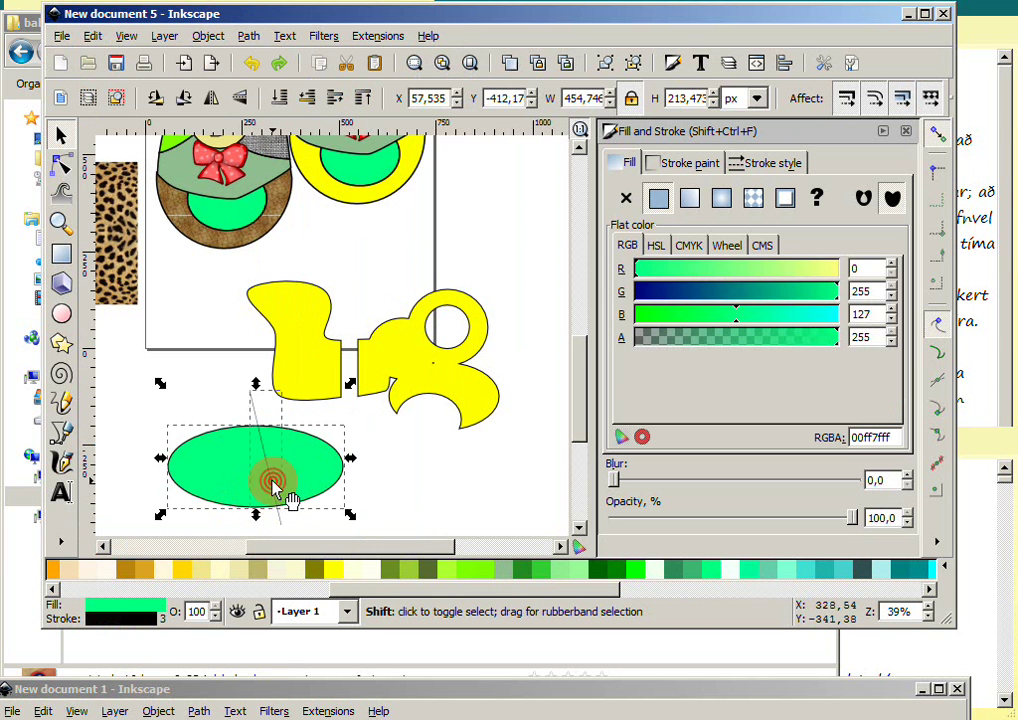
pyautogui.click(252, 37)
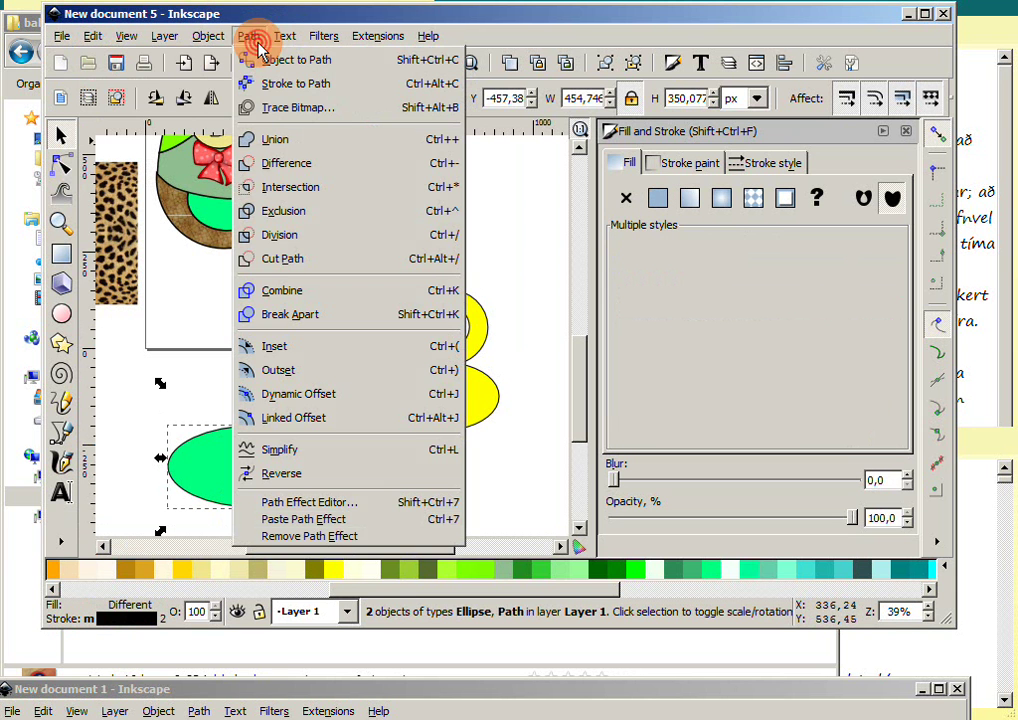
pyautogui.click(280, 260)
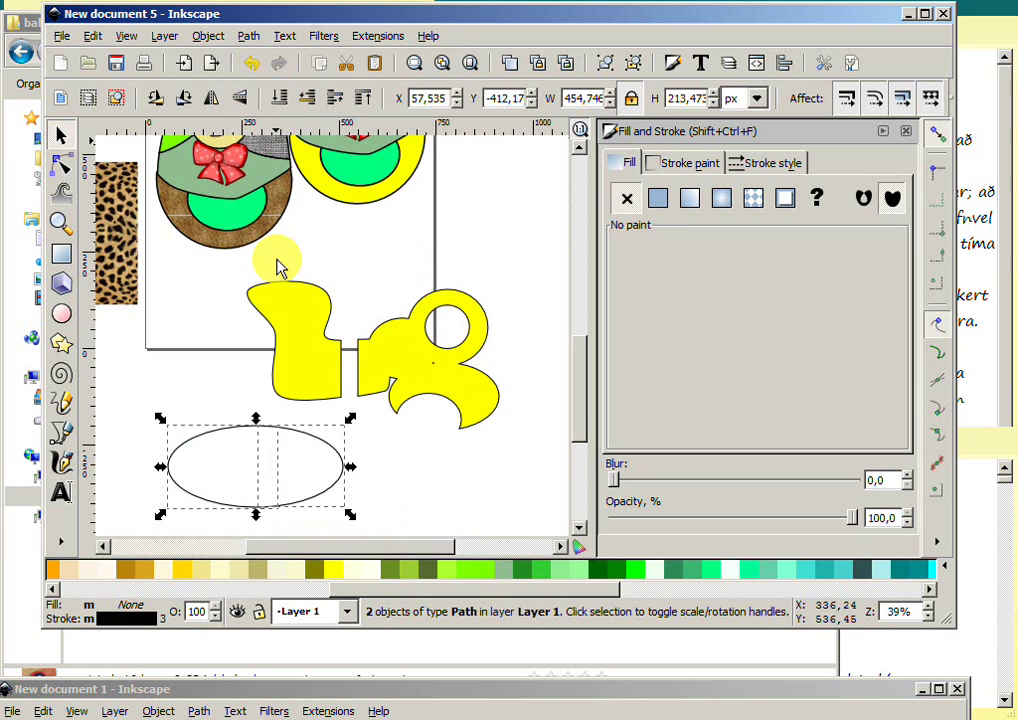
pyautogui.click(234, 485)
# - Move the right arc onto the yellow shapes, fill it yellow, and delete the left arc
pyautogui.moveTo(215, 504); pyautogui.dragTo(170, 505)
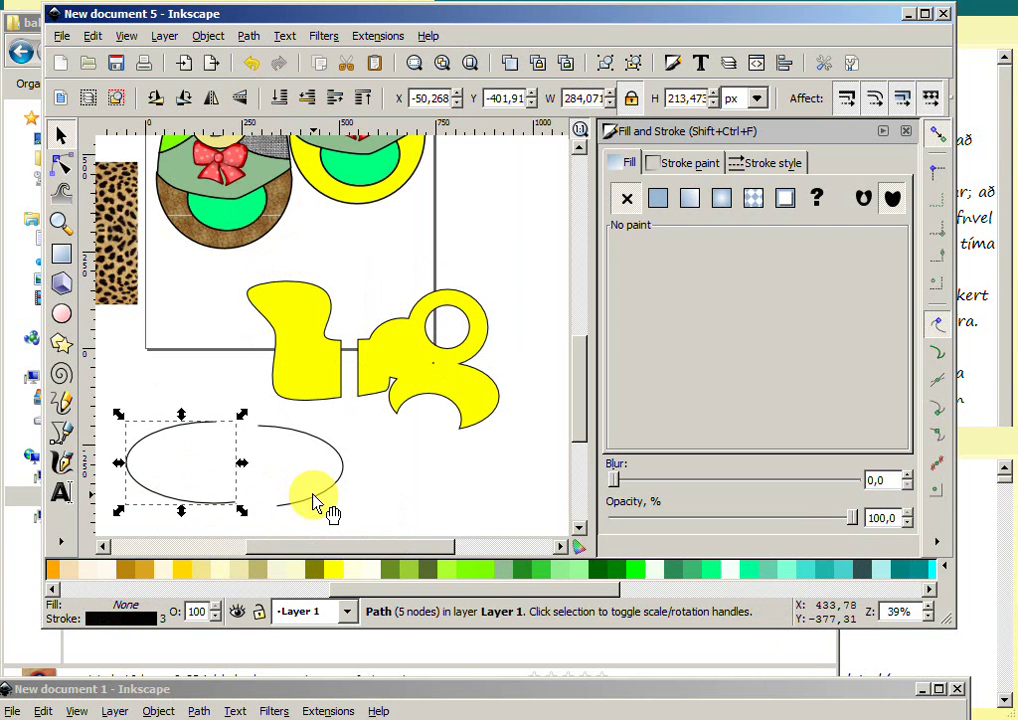
pyautogui.click(314, 502)
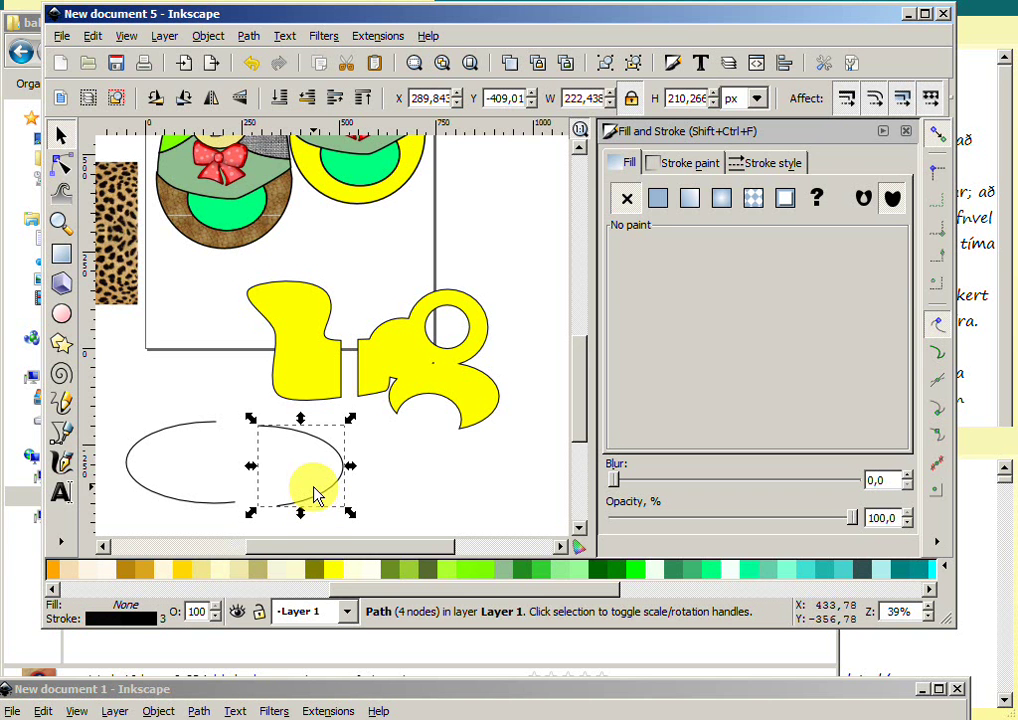
pyautogui.moveTo(316, 492); pyautogui.dragTo(420, 358)
pyautogui.click(337, 580)
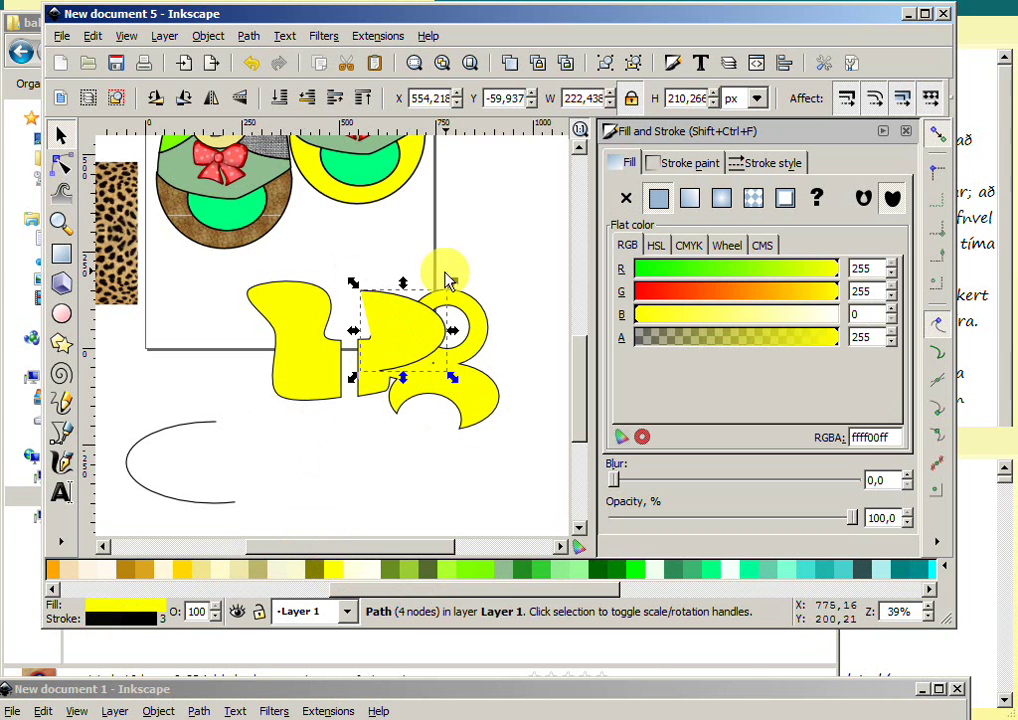
pyautogui.moveTo(432, 338)
pyautogui.mouseDown()
pyautogui.moveTo(368, 326)
pyautogui.moveTo(343, 350)
pyautogui.mouseUp()
pyautogui.click(326, 409)
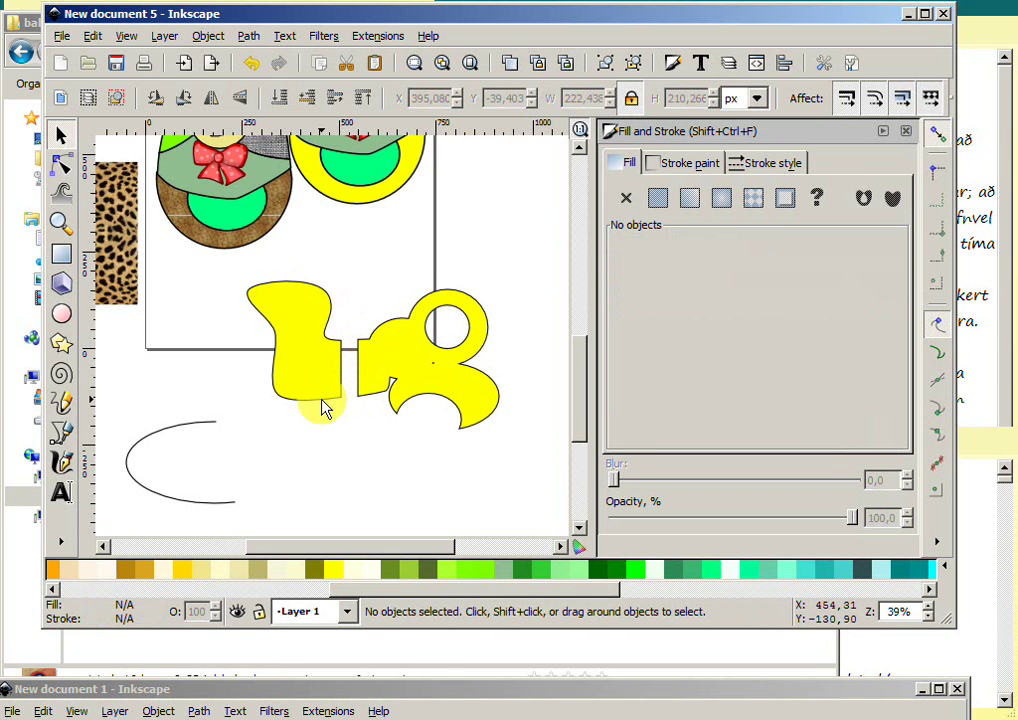
pyautogui.click(207, 508)
pyautogui.press('Delete')
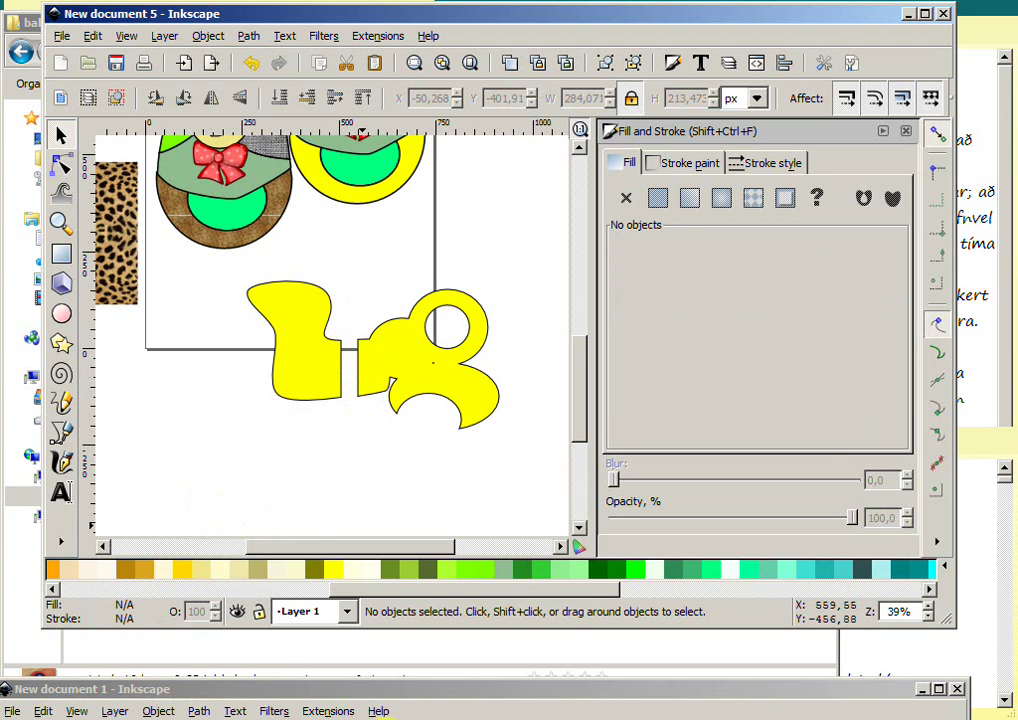
# - Show the eMission recording window over the drawing with the F10 hotkey
pyautogui.press('F10')
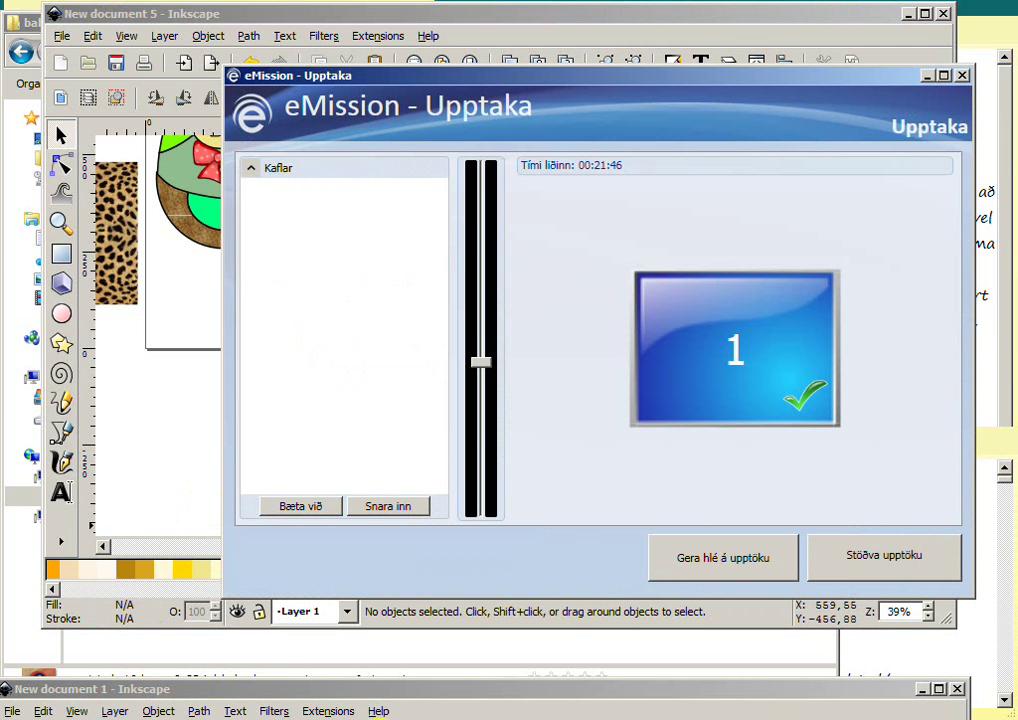